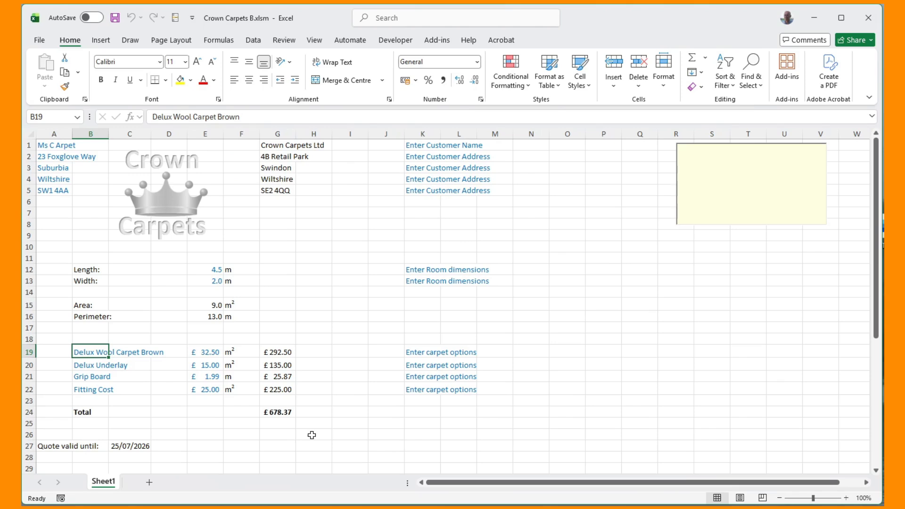
Add a new worksheet after Sheet1 and name it "Catalgue".
left_click(149, 486)
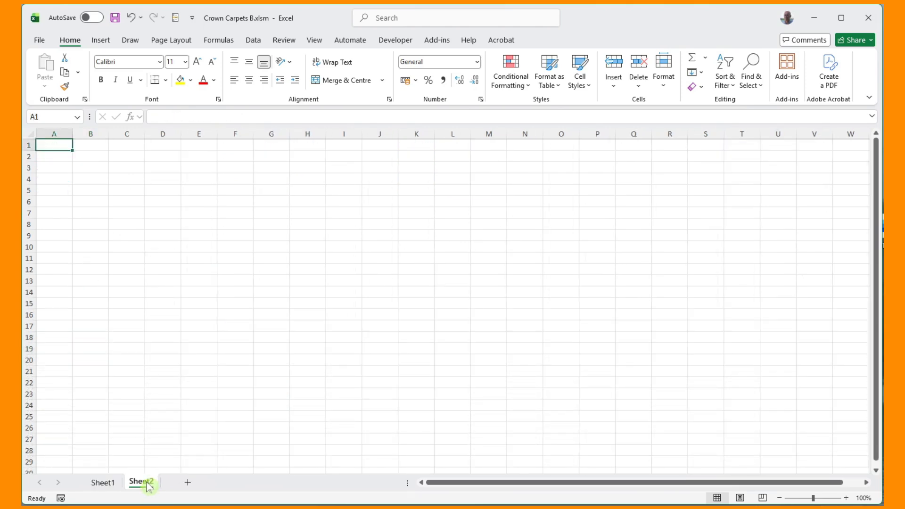
double_click(148, 485)
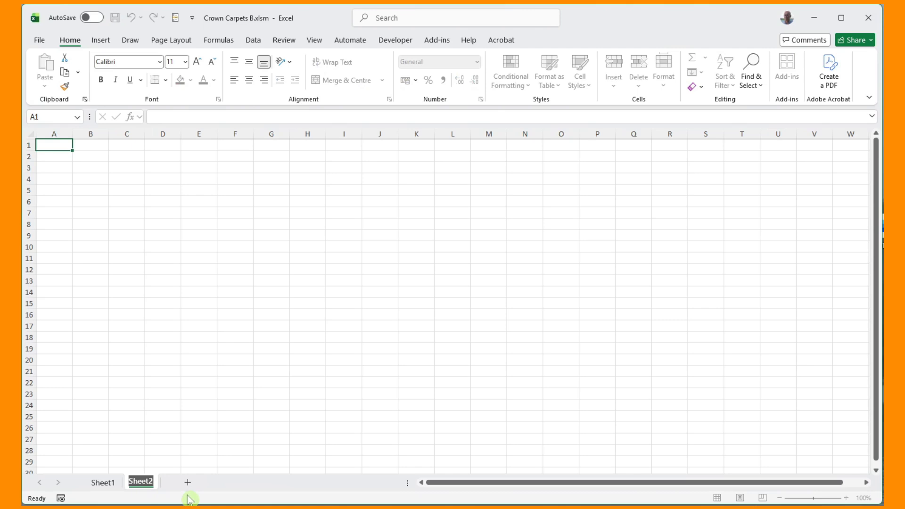
type("Catalgue")
key("Return")
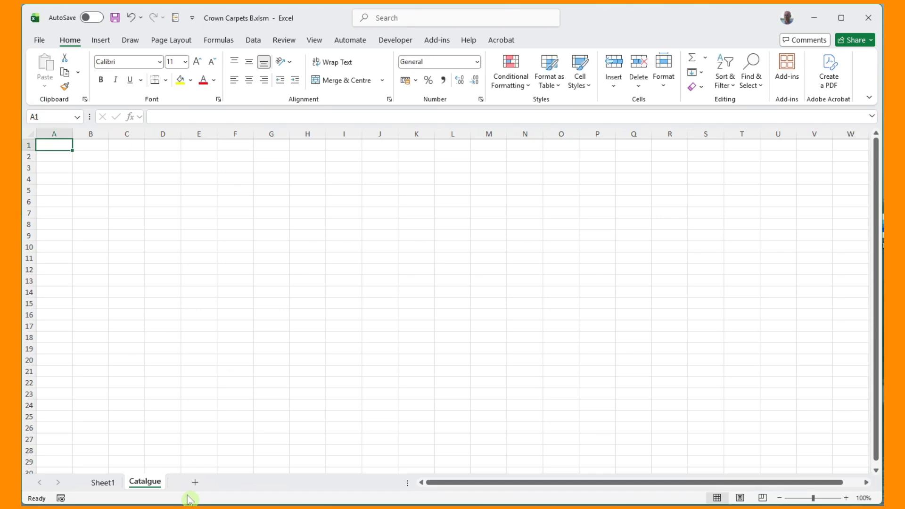
Rename the Sheet1 worksheet as "Quote".
left_click(103, 483)
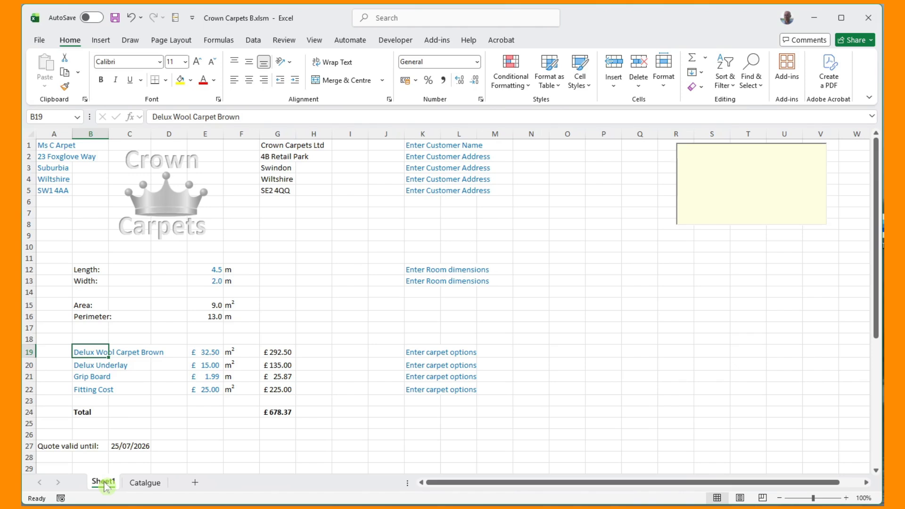
double_click(104, 483)
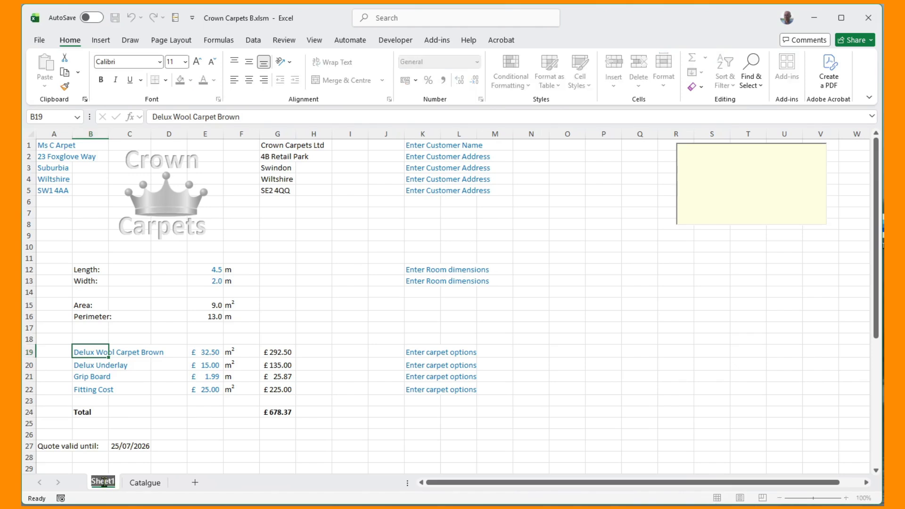
type("Quote")
key("Return")
On the Catalgue sheet, enter the column headings "Sales Item", "Price" and "UOM" in cells A1 to C1.
left_click(144, 486)
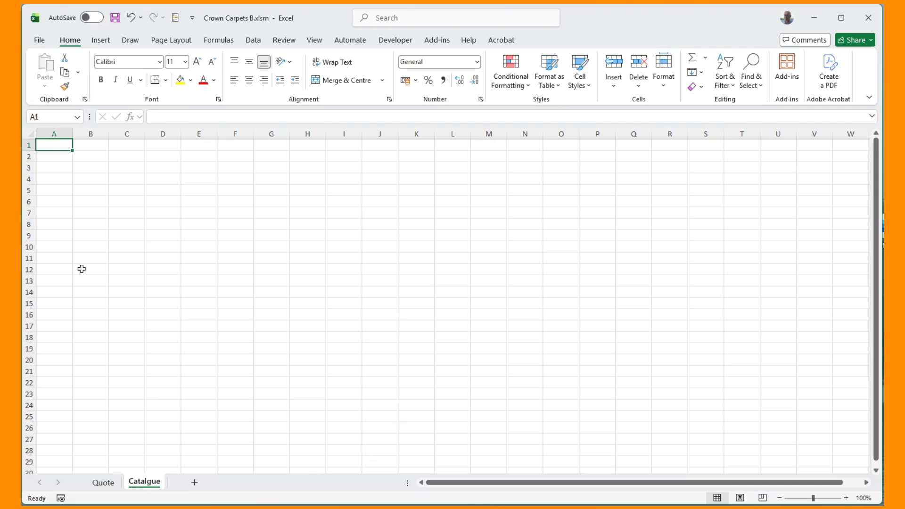
type("Sales ")
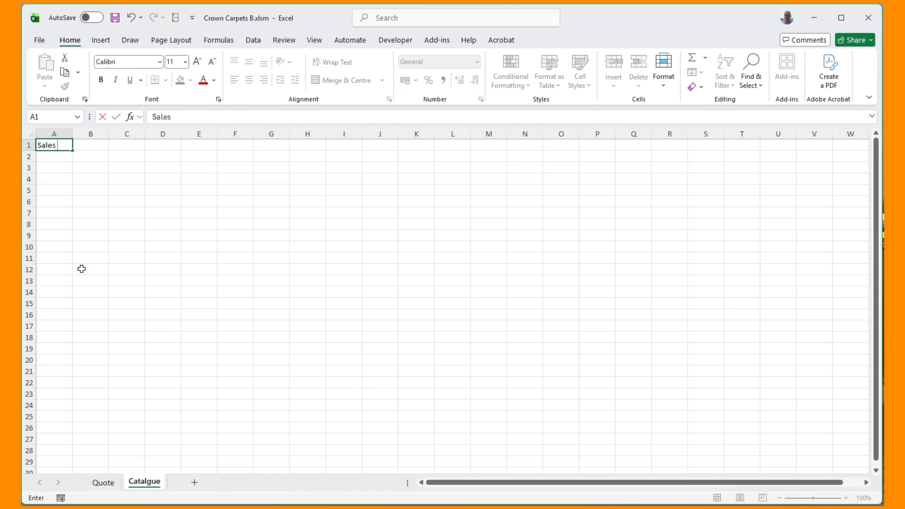
type("Item")
key("Tab")
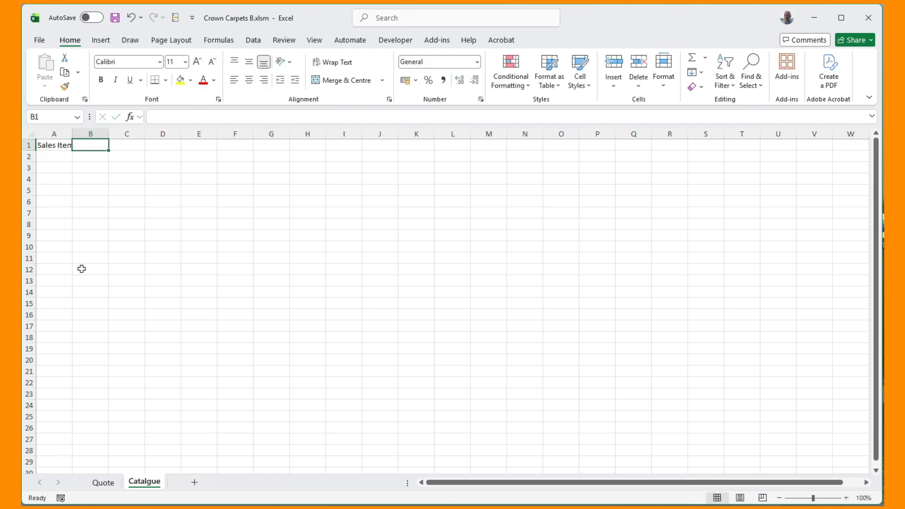
type("Price")
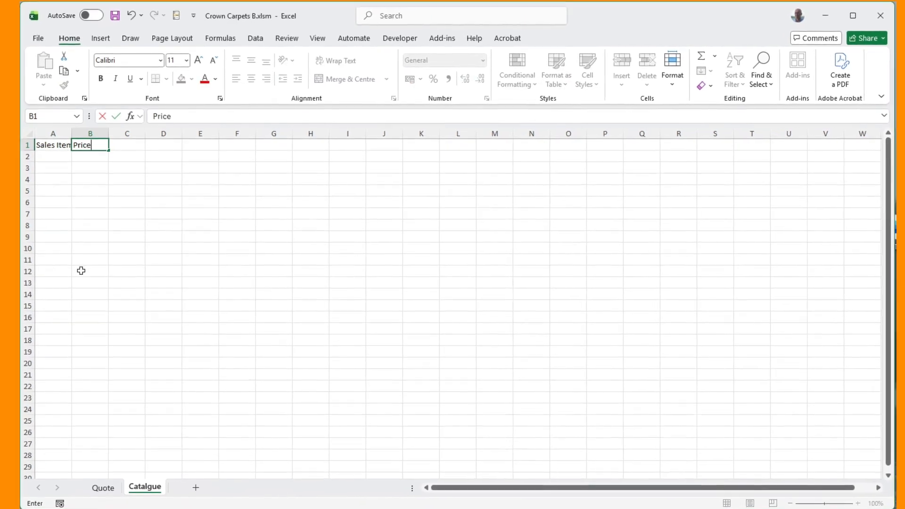
key("Tab")
type("UOM")
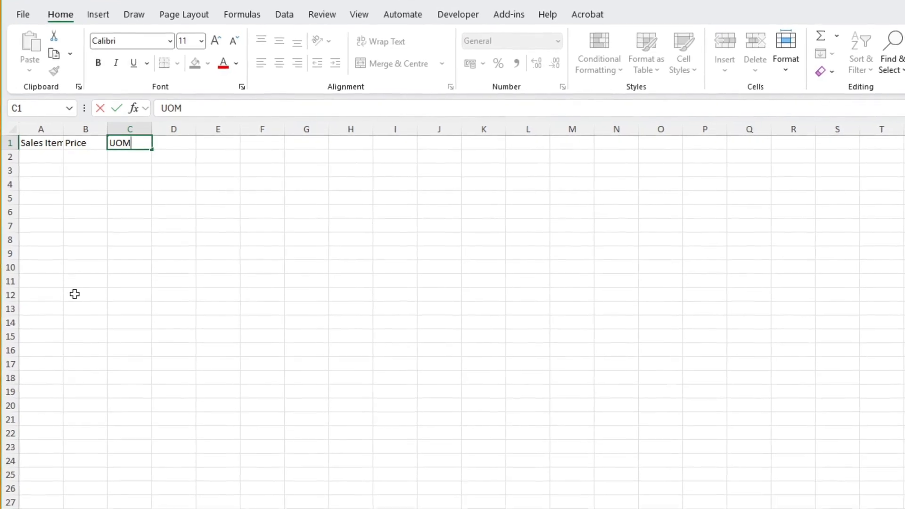
key("Return")
Enter "Delux Wool Carpet Brown" in cell A2 and autofit column A to its contents.
key("Left")
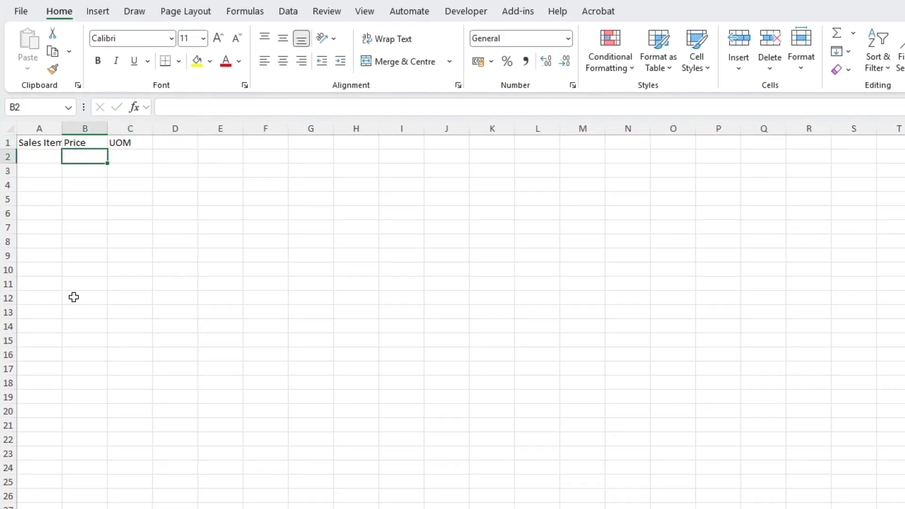
key("Left")
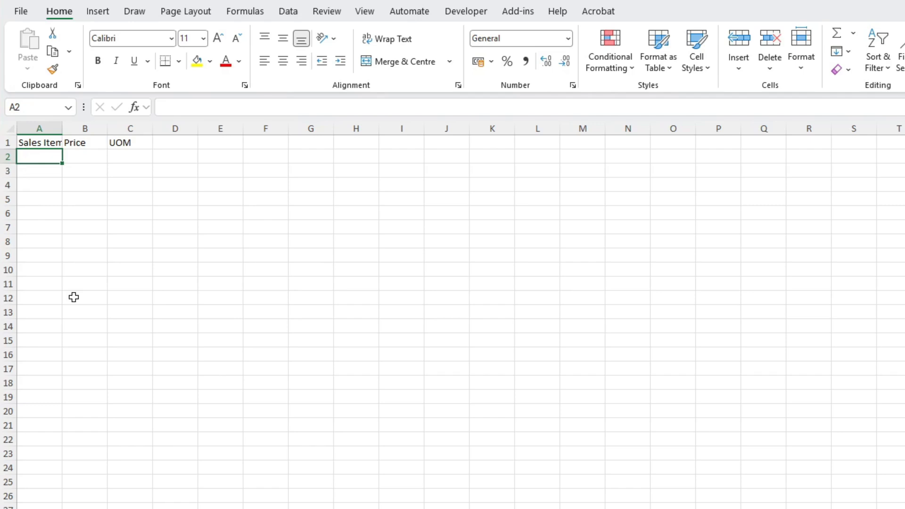
type("Delux")
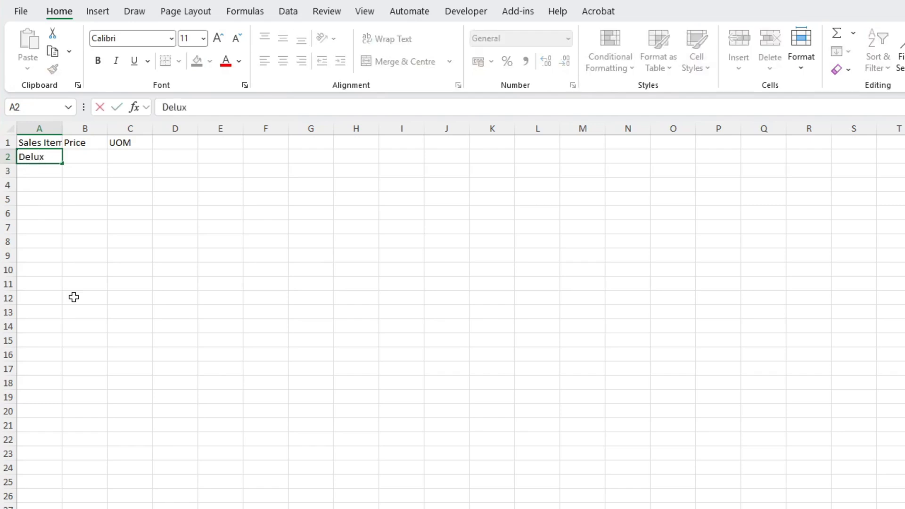
type(" Wool Ca")
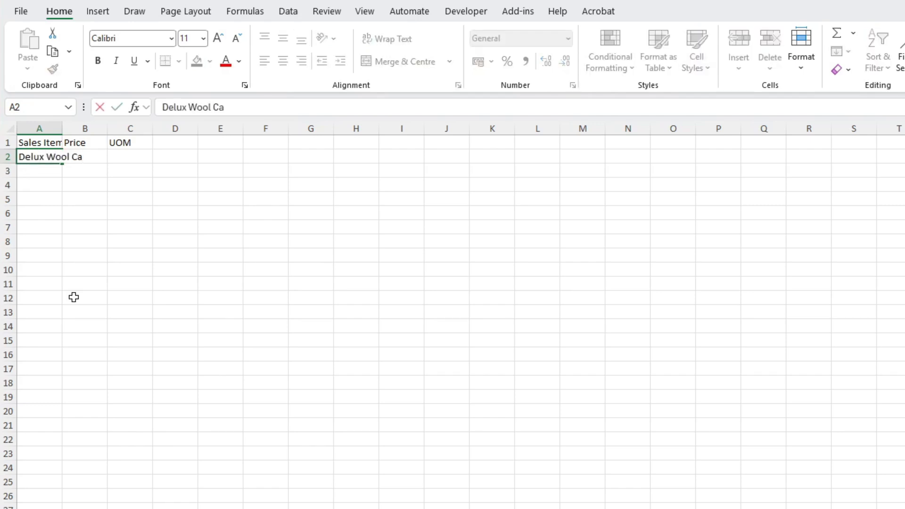
type("rpet Brown")
key("Return")
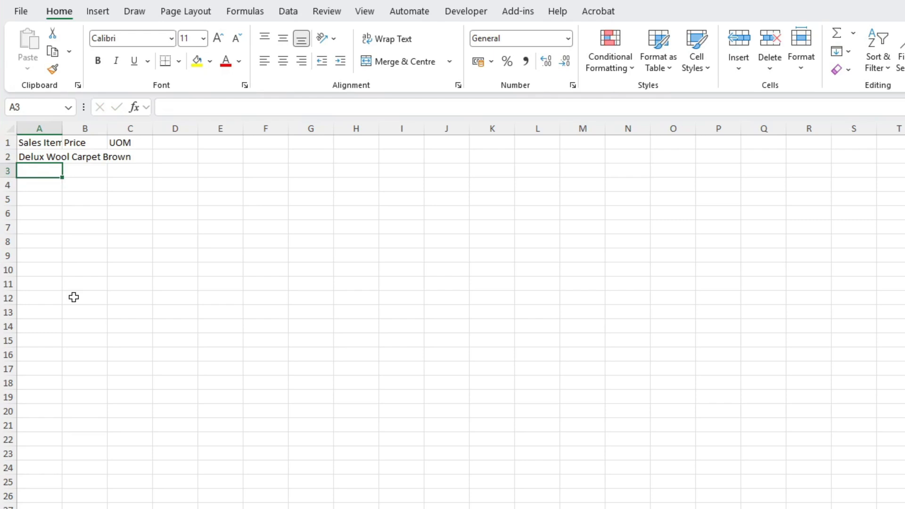
double_click(63, 127)
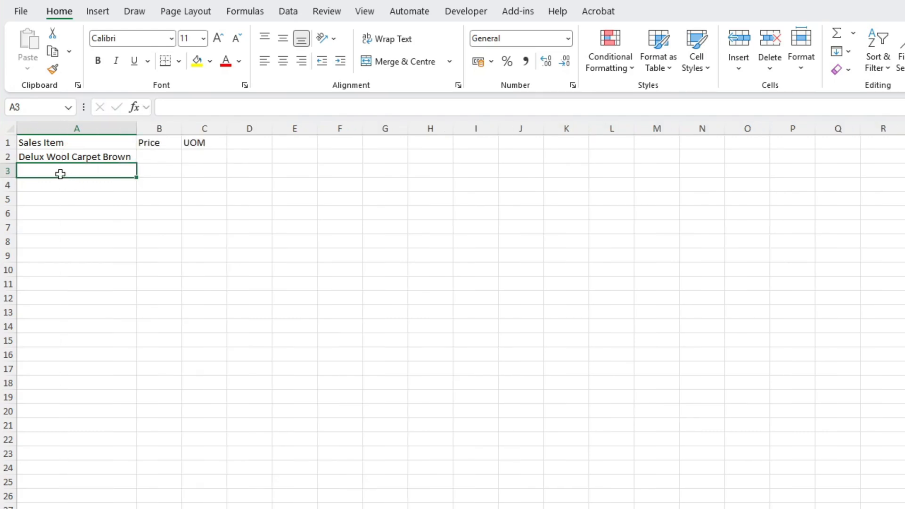
Enter "Delux Wool Carpet Green" as the next sales item in cell A3.
type("De")
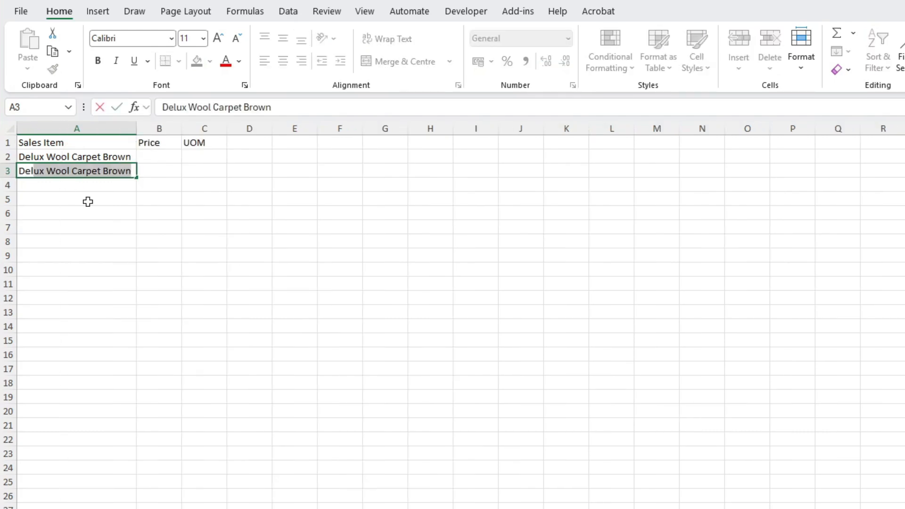
type("lux Wool")
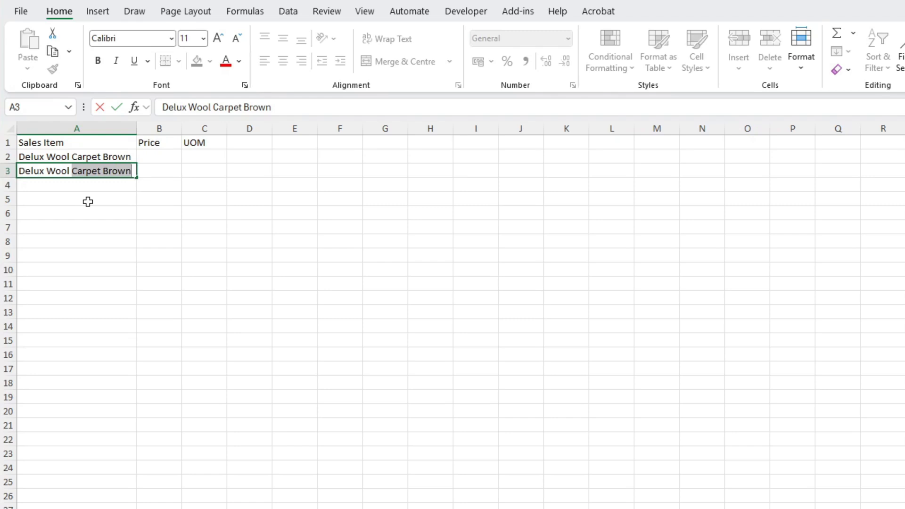
double_click(261, 107)
type("Gr")
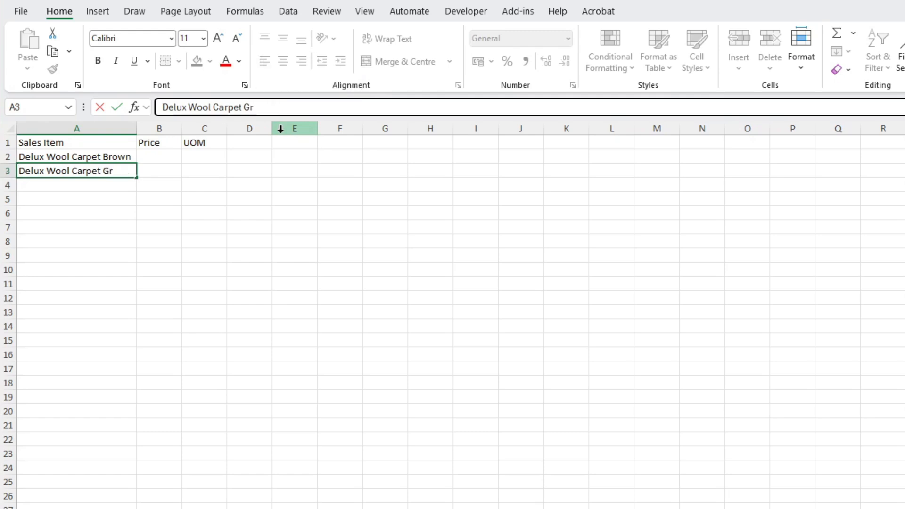
type("een")
key("Return")
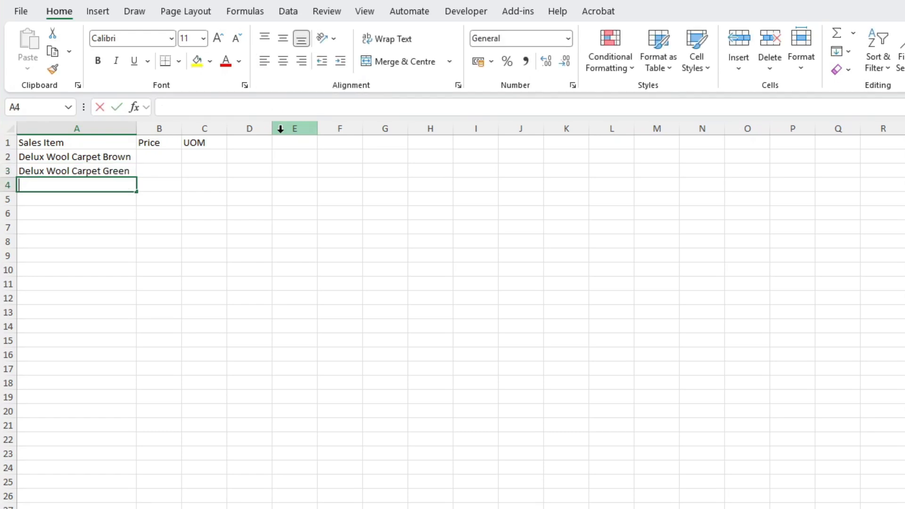
Enter "Delux Wool Carpet Rose" as the sales item in cell A4.
type("Delux")
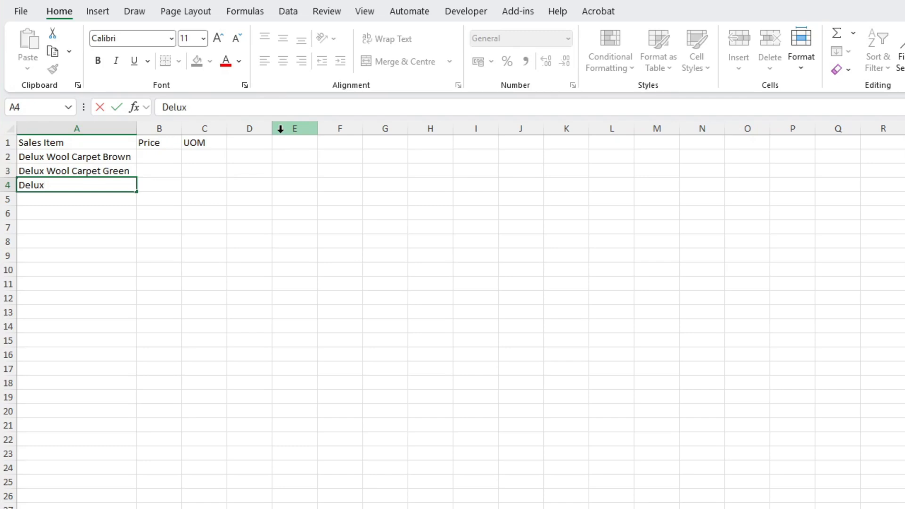
type("Wo")
type("ol")
key("BackSpace")
type("ol Carpet")
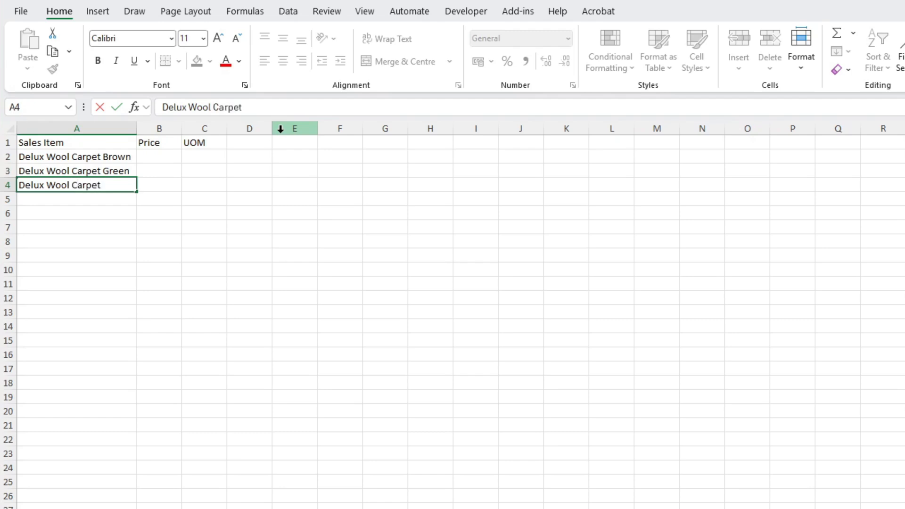
type(" Rose")
key("Return")
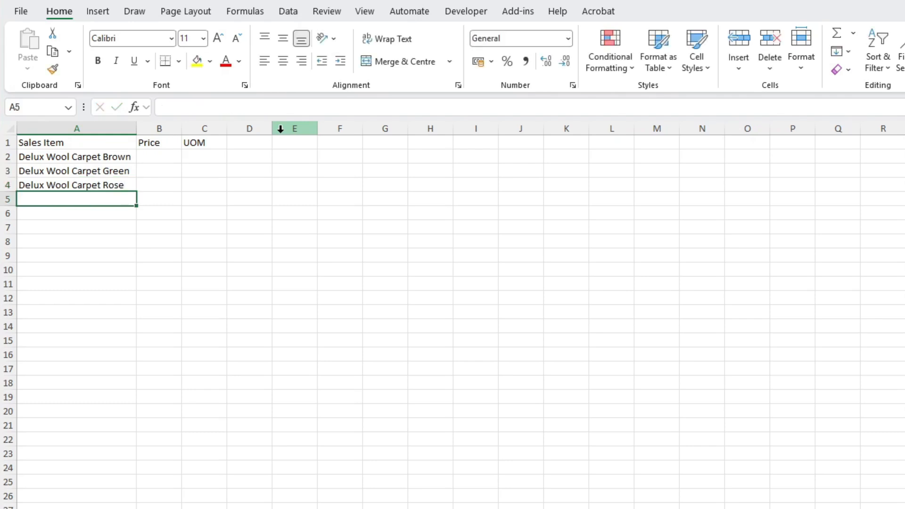
Copy the Rose carpet item from A4 into A5 and change its colour word to "Cream".
key("Up")
key("ctrl+c")
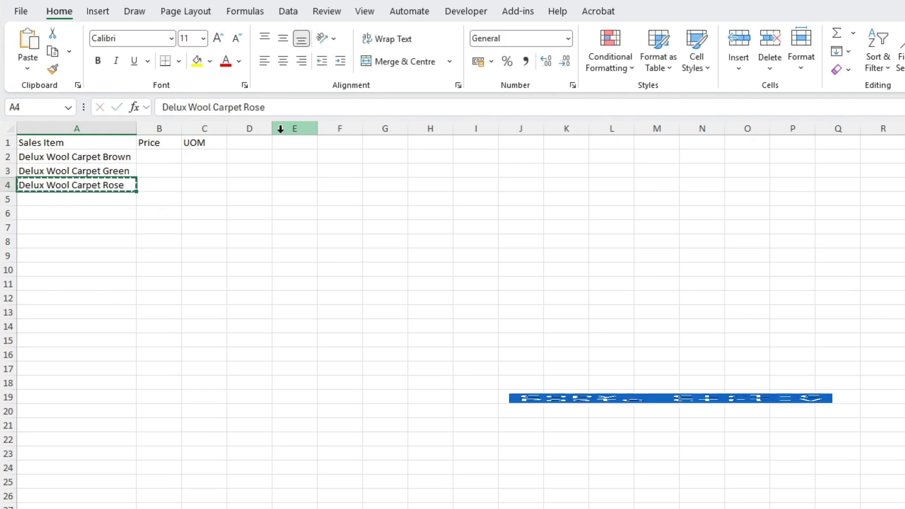
key("Down")
key("ctrl+v")
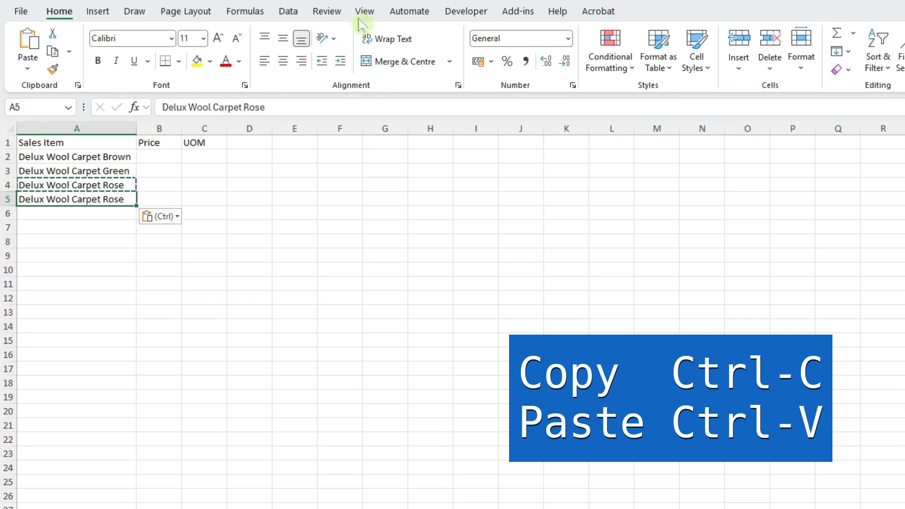
double_click(255, 108)
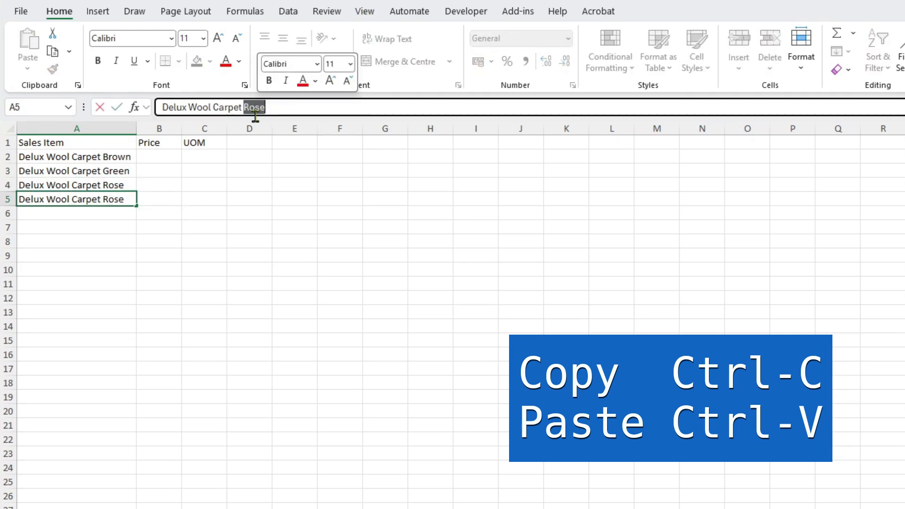
type("Cream")
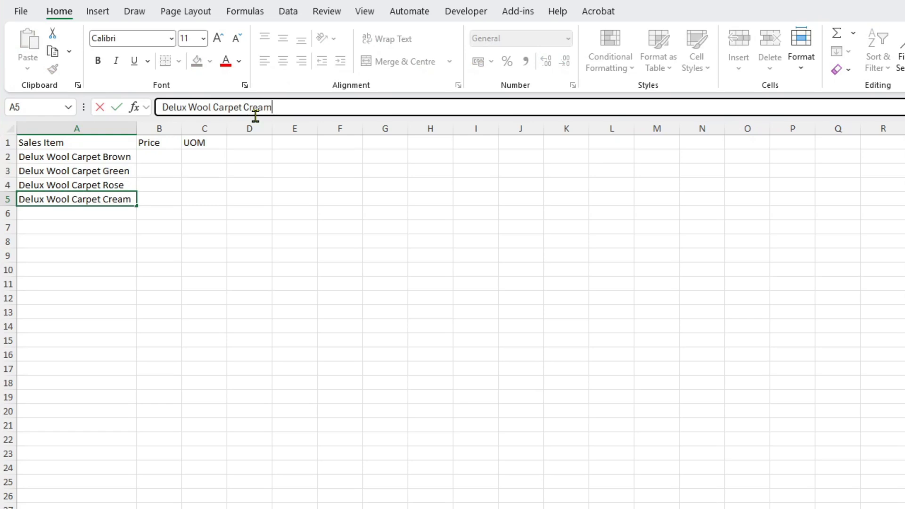
key("Return")
Enter the price 32.5 in cell B2 and fill it down to B5 for all the Delux carpets.
left_click(158, 157)
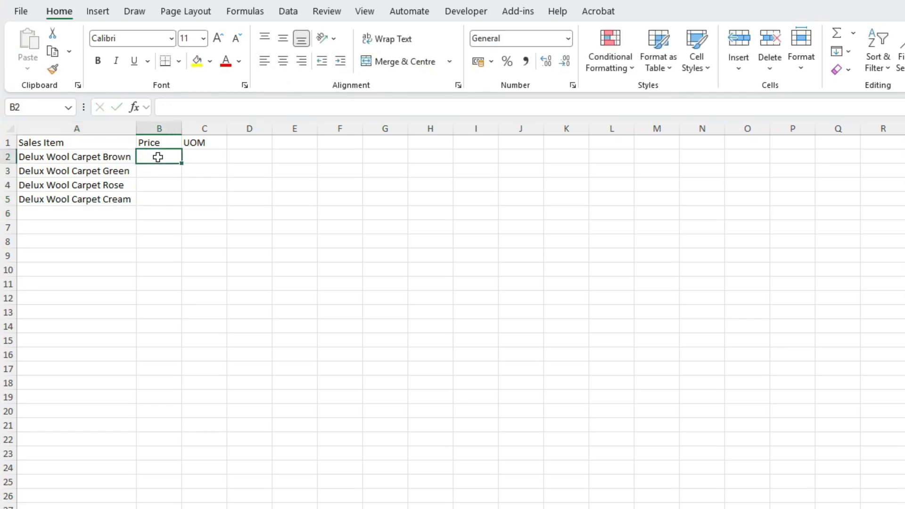
type("32.5")
key("Return")
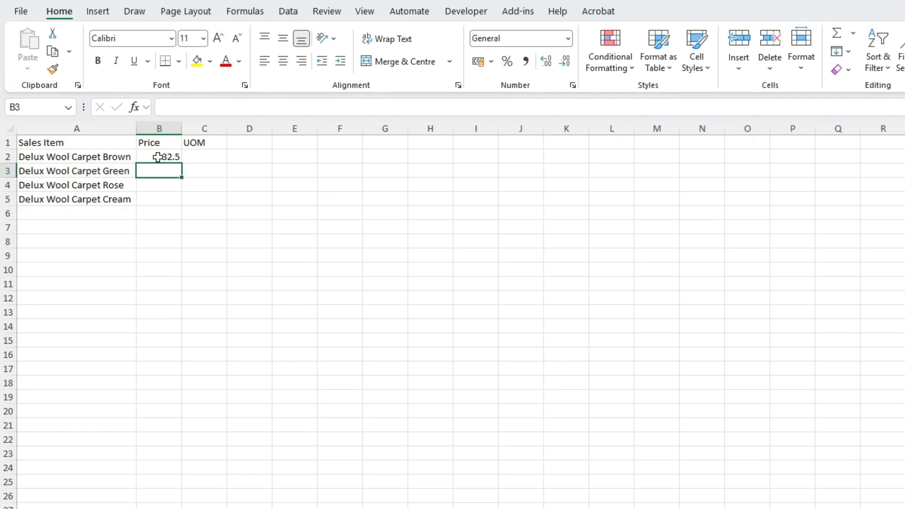
left_click(158, 157)
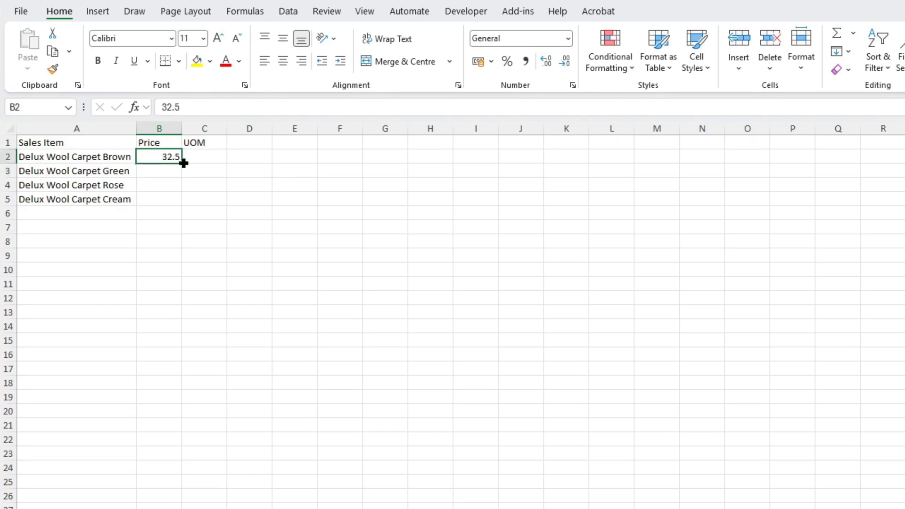
left_click_drag(183, 163, 182, 205)
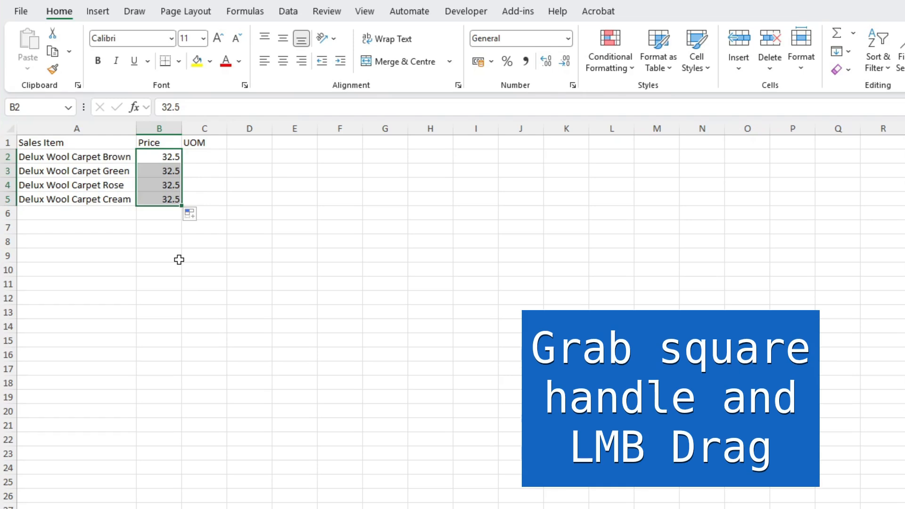
Enter "Rich Wool Carpet" as a sales item in cell A6 and reselect that cell.
left_click(92, 215)
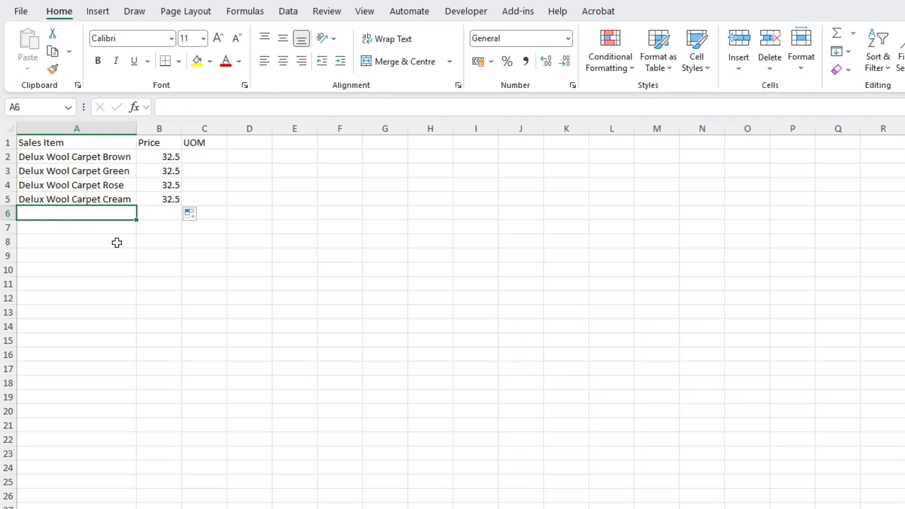
type("Ric")
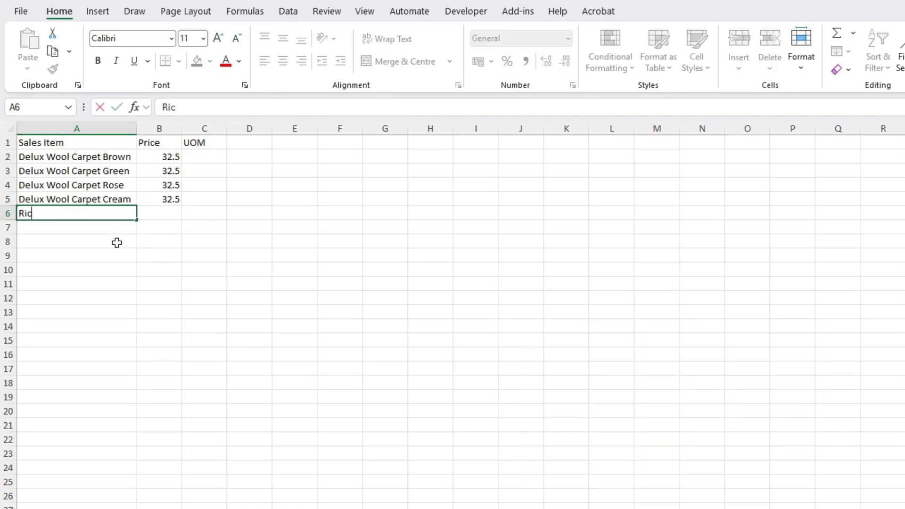
type("h Wool Ca")
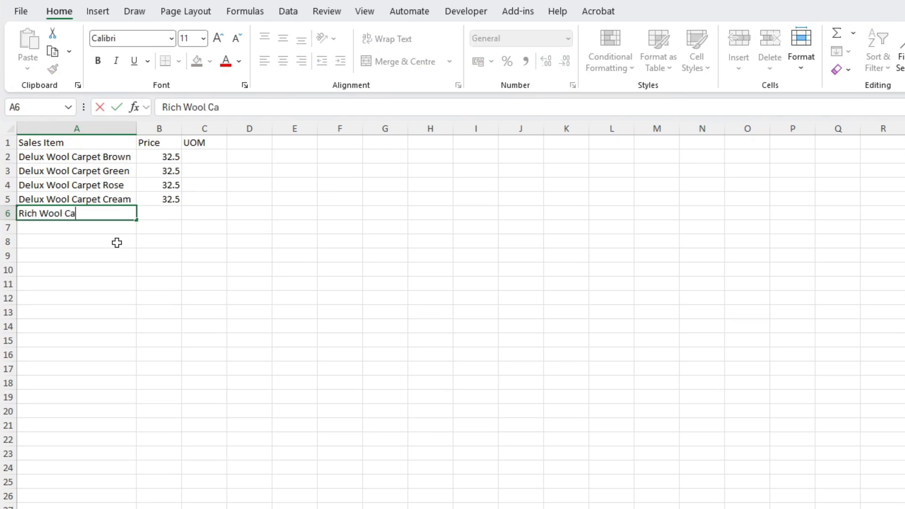
type("rpet")
key("Return")
key("Up")
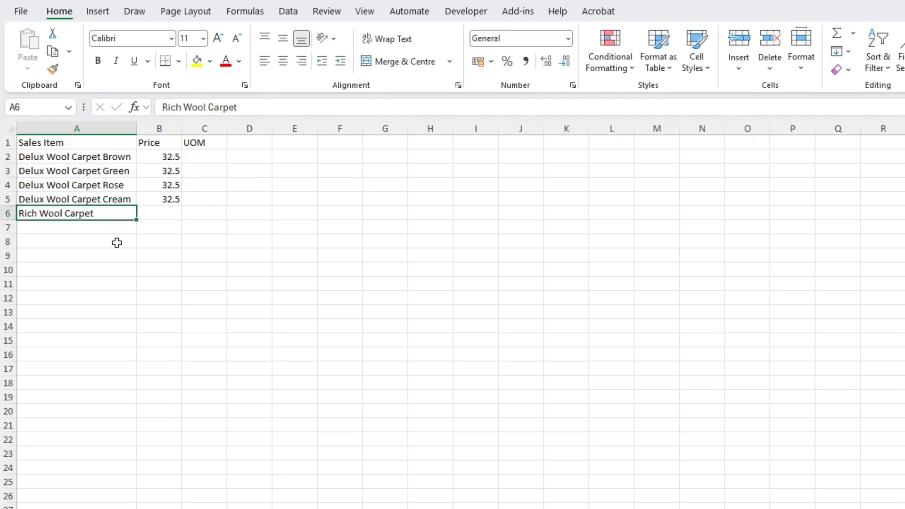
Copy the "Rich Wool Carpet" item from cell A6 into cells A7 to A9.
key("ctrl+c")
key("shift+Down")
key("shift+Down")
key("shift+Down")
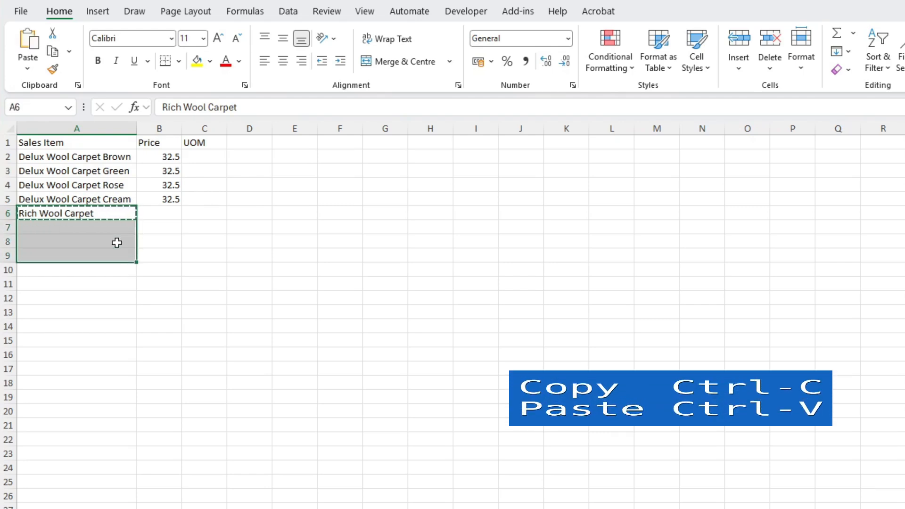
key("ctrl+v")
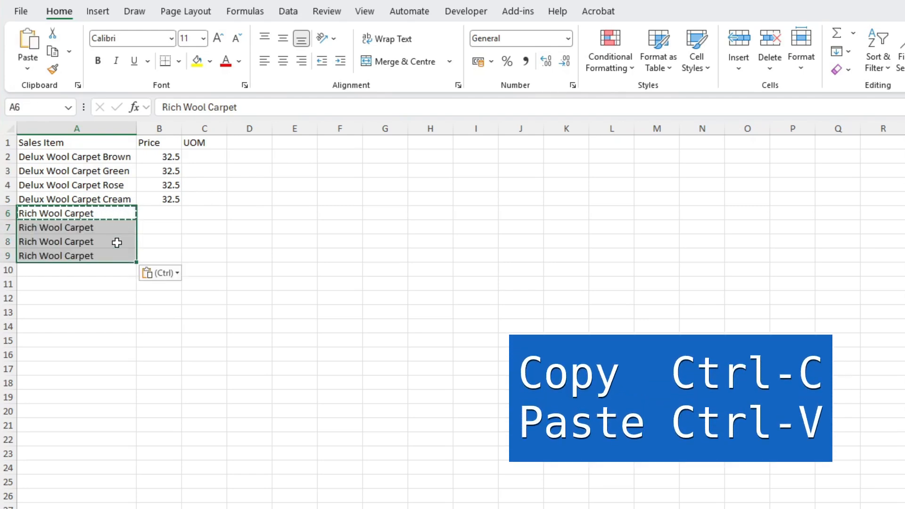
Append the colour "Brown" to the Rich Wool Carpet item in A6 and "Green" to the one in A7.
left_click(254, 108)
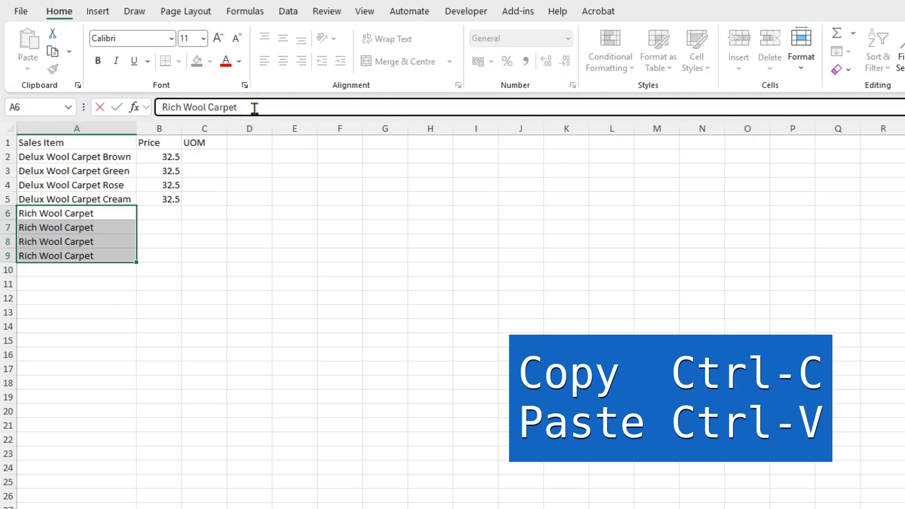
type("Brown")
key("Return")
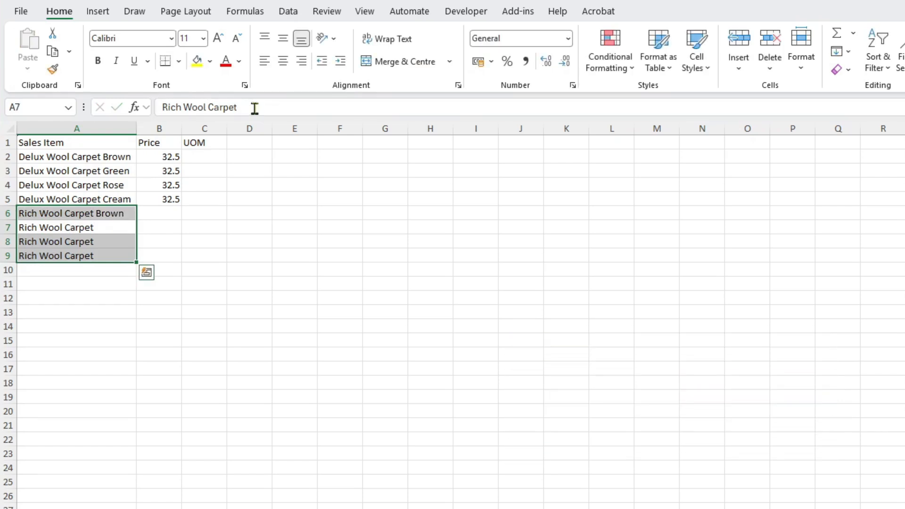
key("F2")
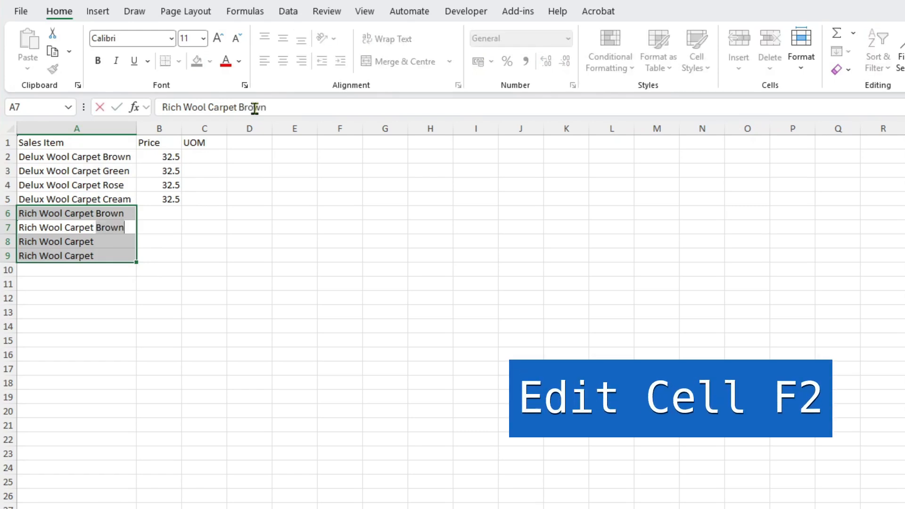
type("Green")
key("Return")
Append the colour "Rose" to the Rich Wool Carpet item in A8 and "Cream" to the one in A9.
key("F2")
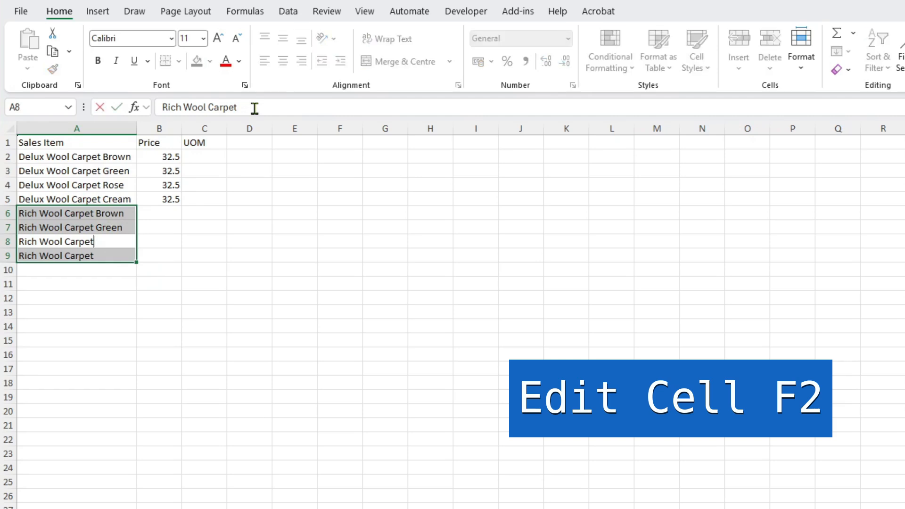
type("Rose")
key("Return")
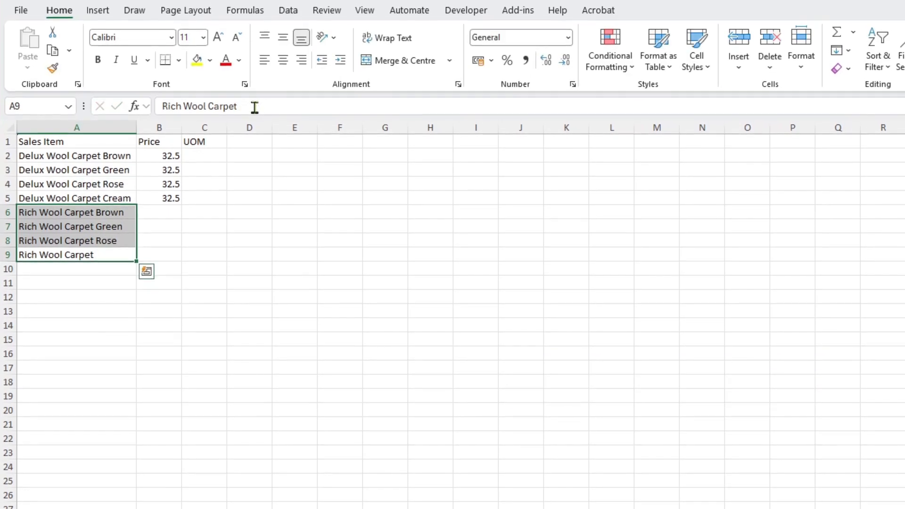
key("F2")
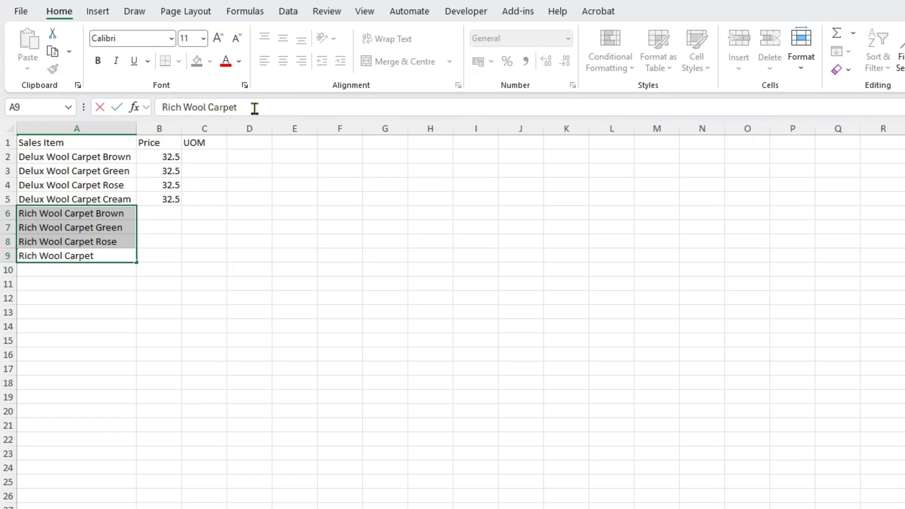
type("Cream")
key("Return")
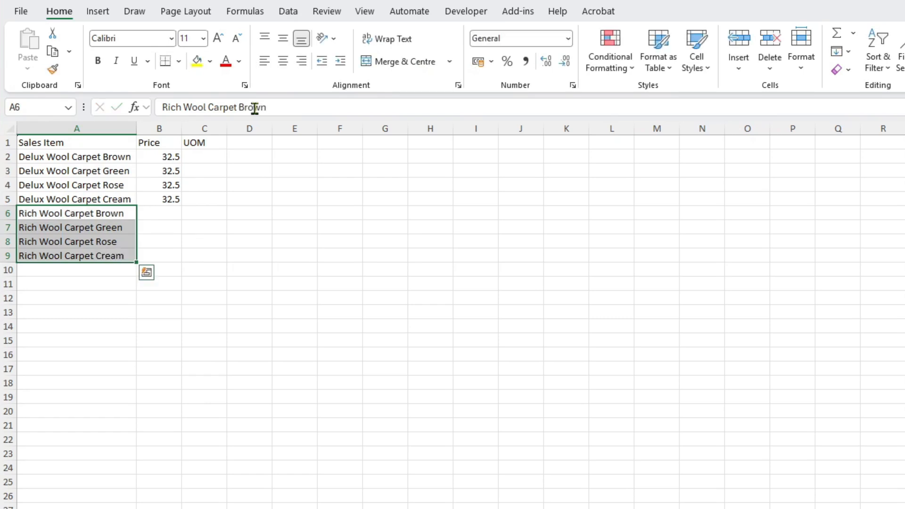
Enter "Economy Carpet Brown" into all four cells A10 to A13 at once.
key("Down")
key("Down")
key("Down")
key("Down")
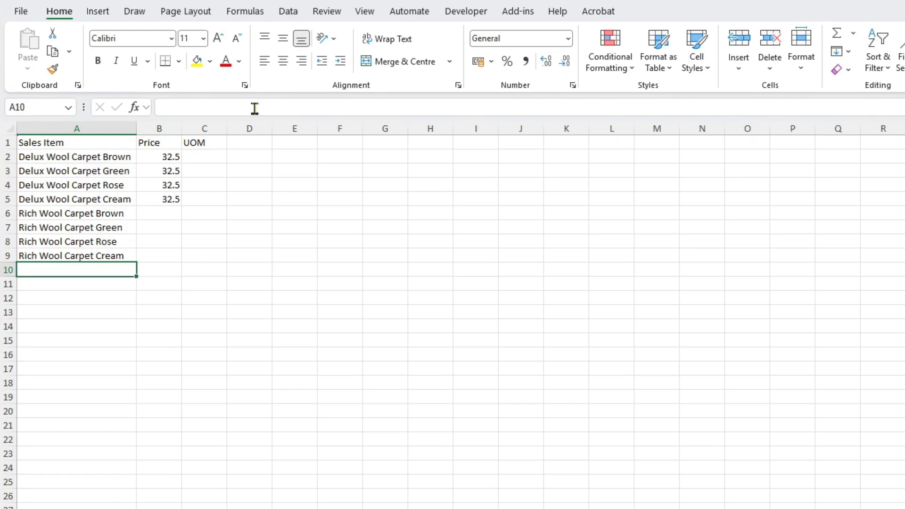
key("shift+Down")
key("shift+Down")
key("shift+Down")
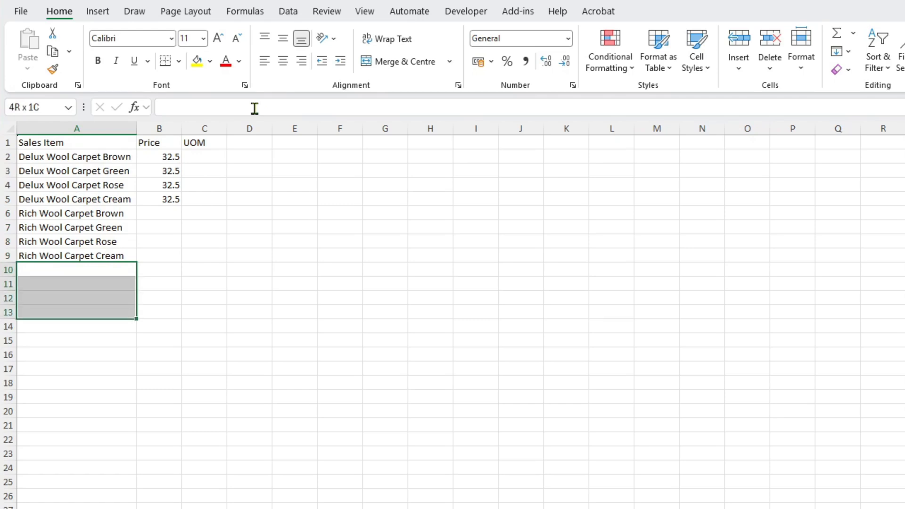
type("Econom")
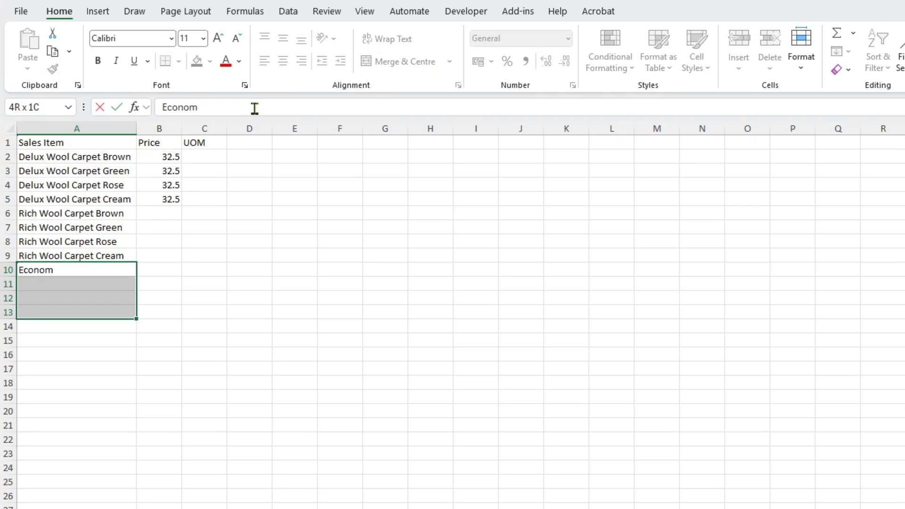
type("y Carpet ")
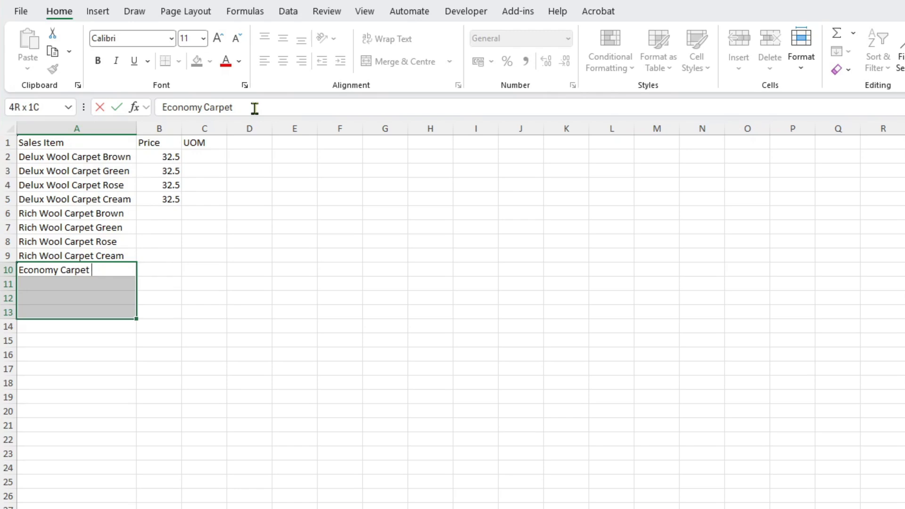
type("Brown")
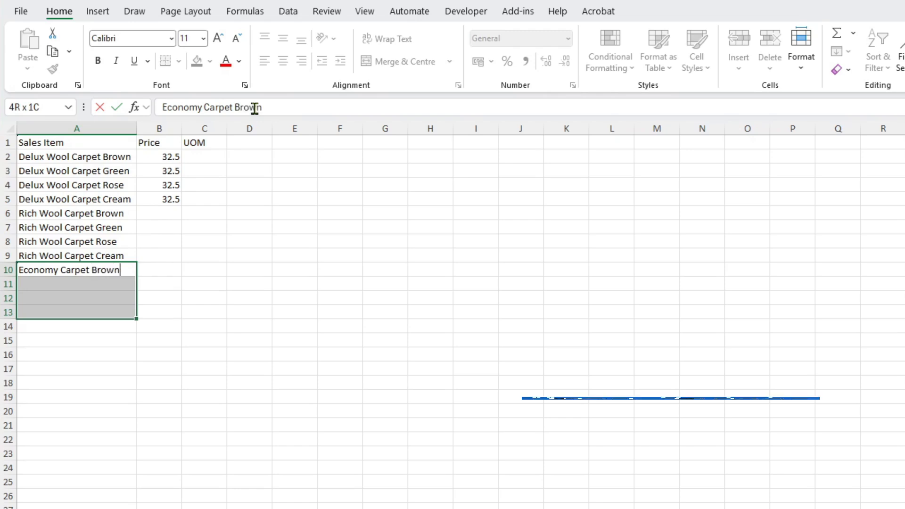
key("ctrl+Return")
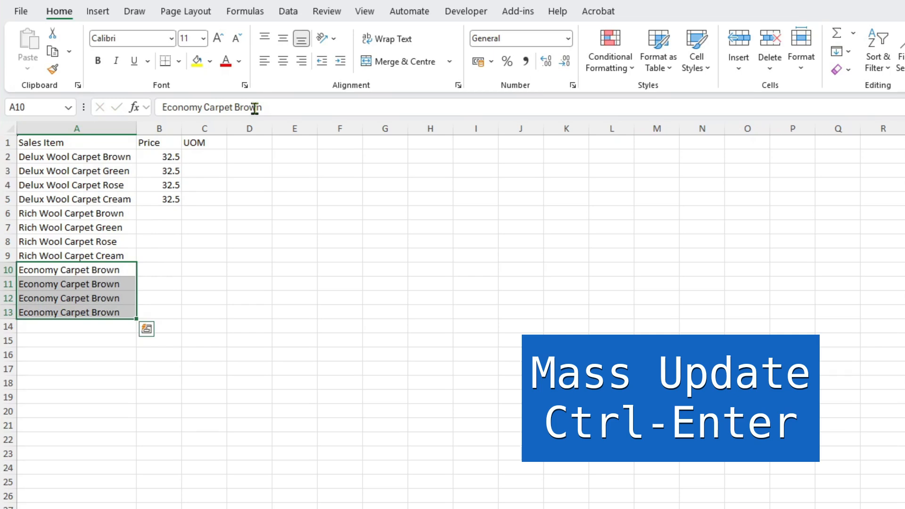
Change the colour word of the Economy Carpet item in cell A11 to "Green".
left_click(115, 285)
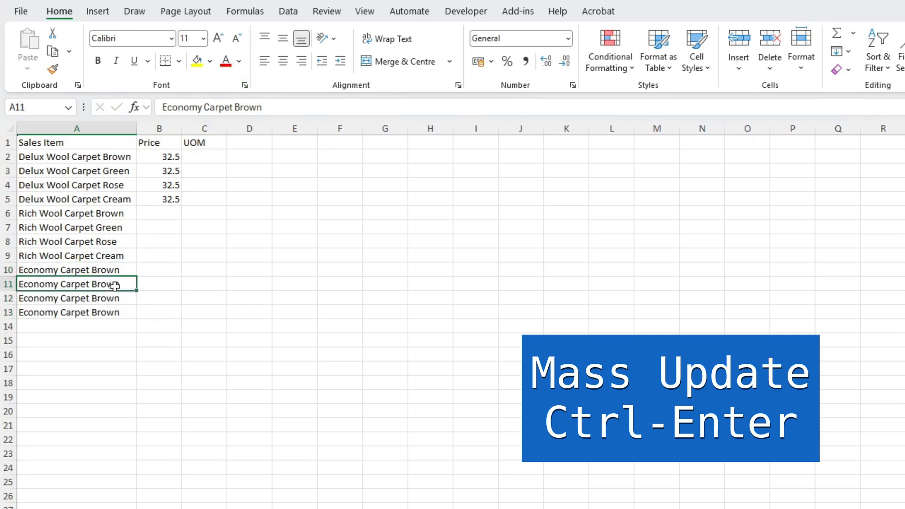
key("F2")
key("BackSpace")
key("BackSpace")
key("BackSpace")
key("BackSpace")
key("BackSpace")
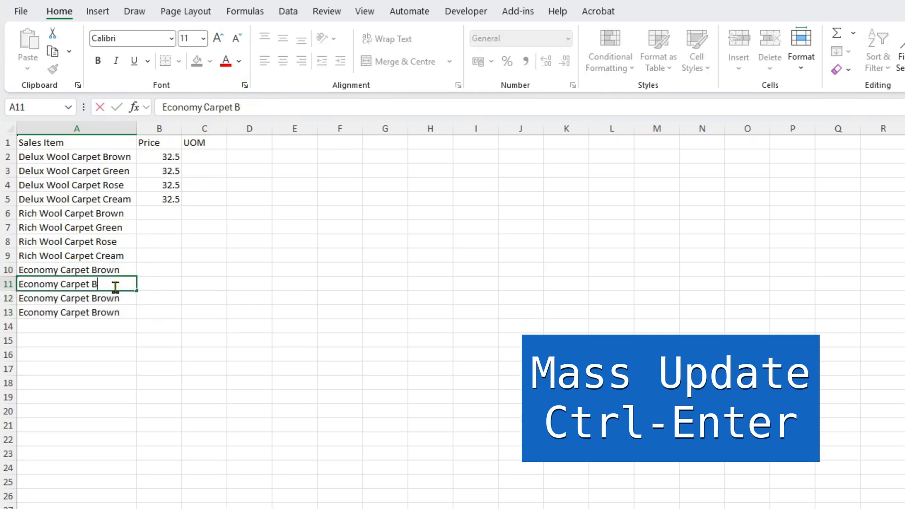
type("Green")
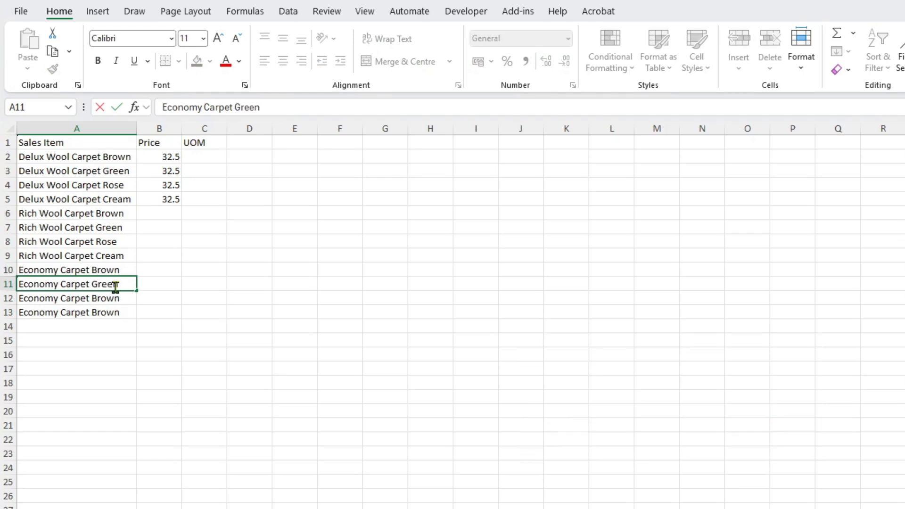
key("Return")
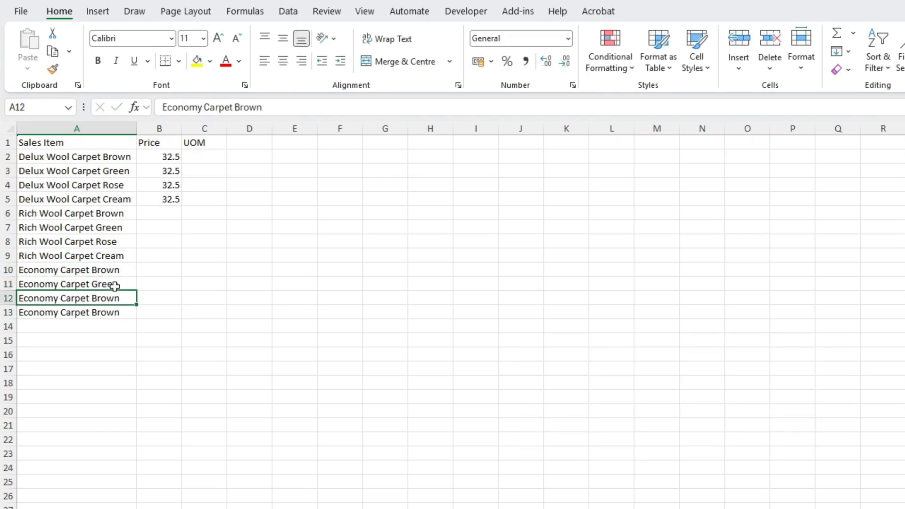
Change the colour word of the Economy Carpet item in cell A12 to "Rose".
key("F2")
key("BackSpace")
key("BackSpace")
key("BackSpace")
key("BackSpace")
key("BackSpace")
type("Ro")
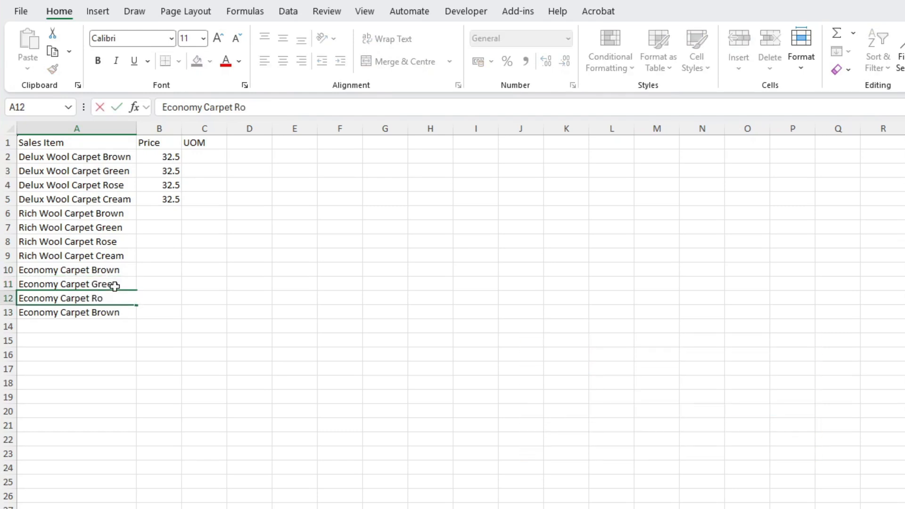
type("se")
key("Return")
Change the colour word of the Economy Carpet item in cell A13 to "Cream".
key("F2")
key("BackSpace")
key("BackSpace")
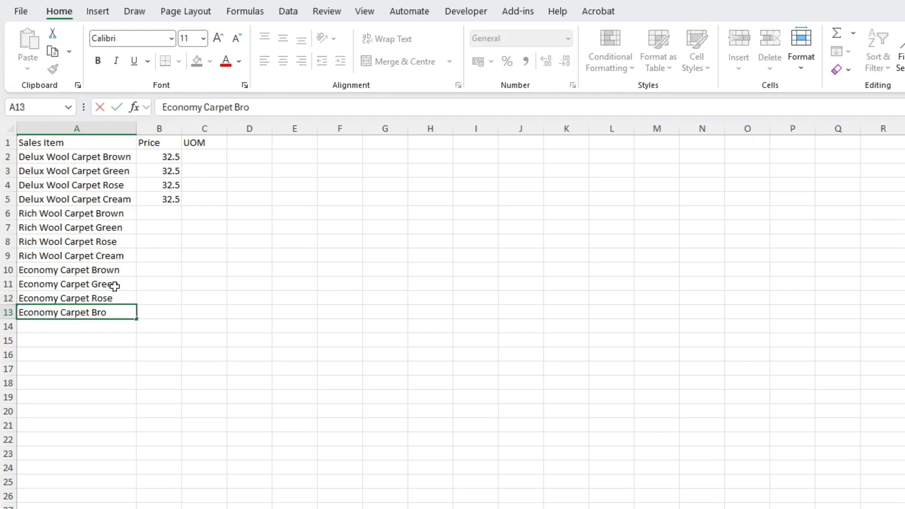
key("BackSpace")
key("BackSpace")
key("BackSpace")
type("Cream")
key("Return")
Enter the price 27.50 in cell B6 and fill it down to B9 for all the Rich Wool carpets.
left_click_drag(159, 216, 160, 253)
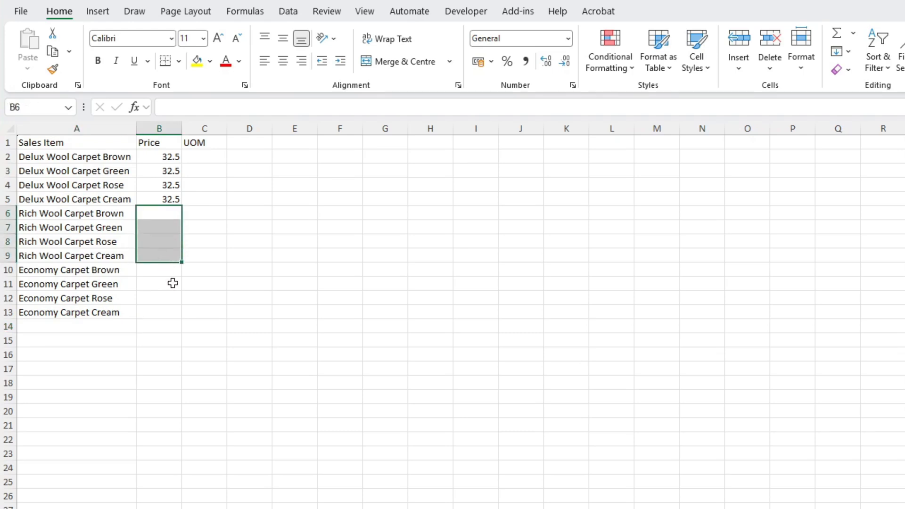
type("27")
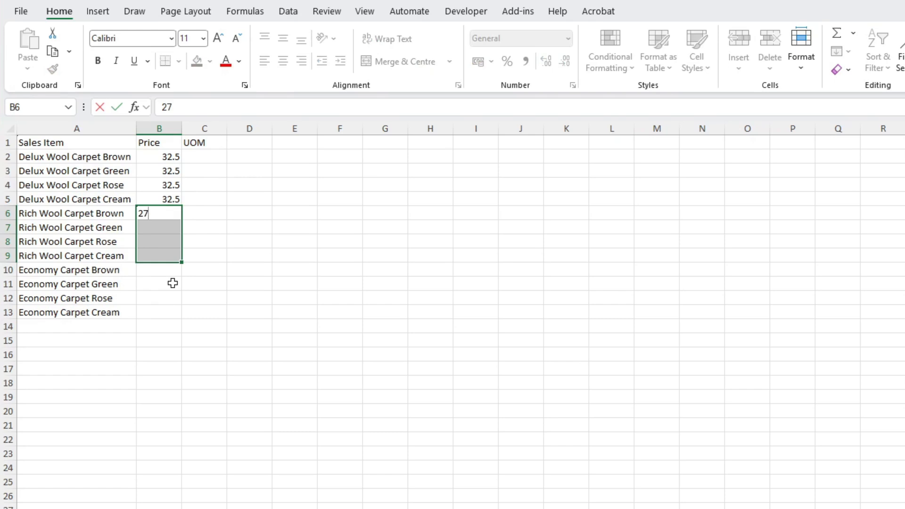
type(".50")
key("Return")
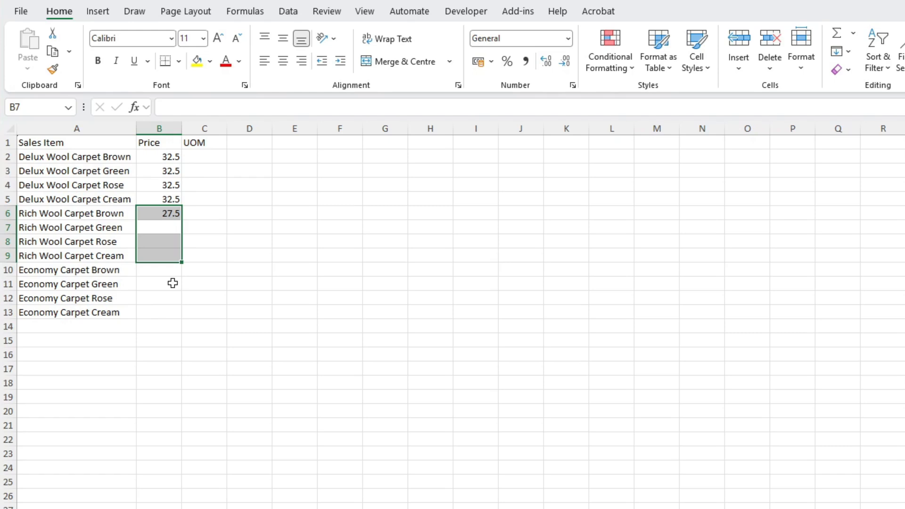
key("ctrl+d")
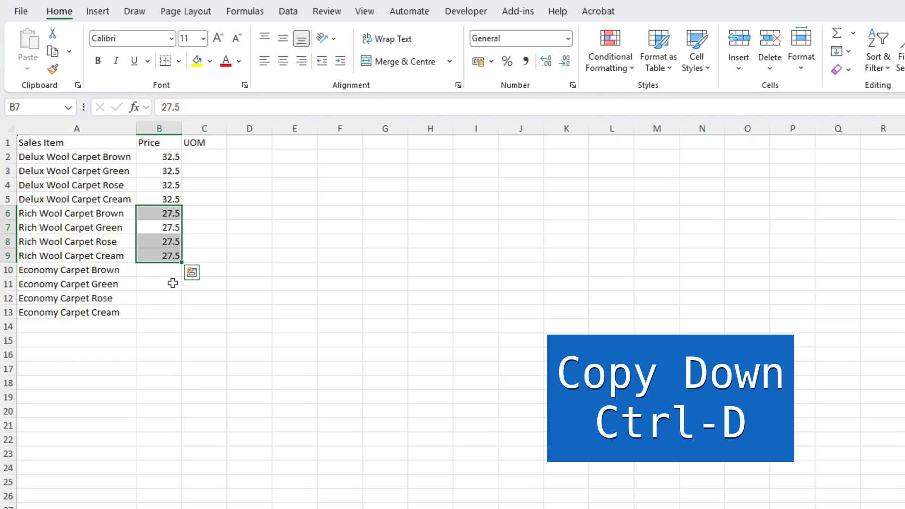
Enter the price 19.99 into cells B10 to B13 at once for all the Economy carpets.
key("Down")
key("Down")
key("Down")
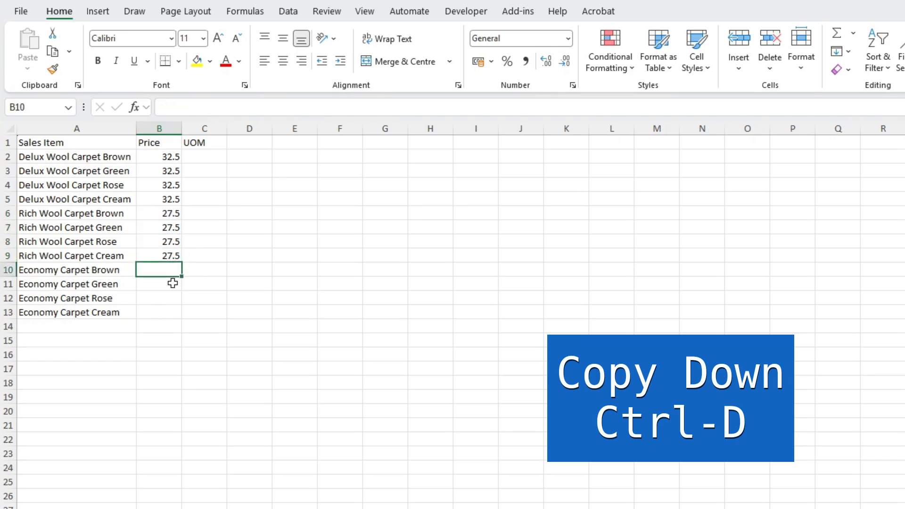
key("shift+Down")
key("shift+Down")
key("shift+Down")
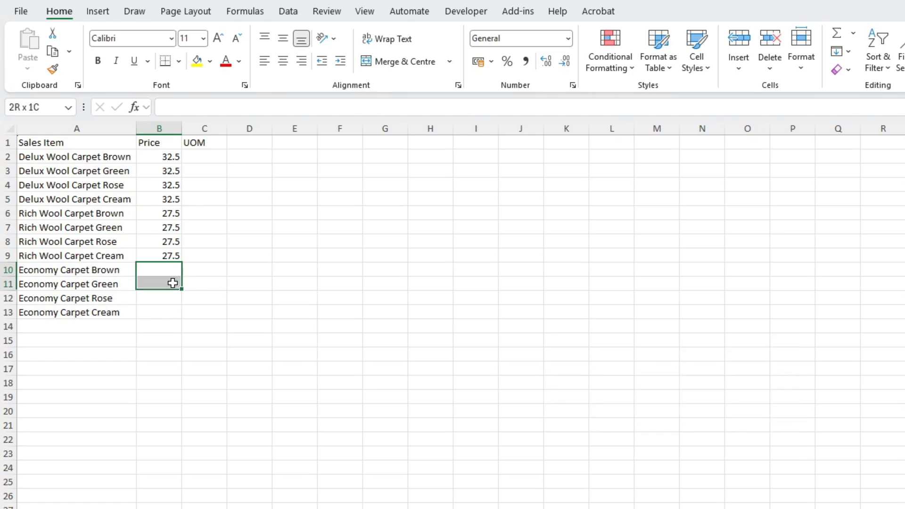
type("19.99")
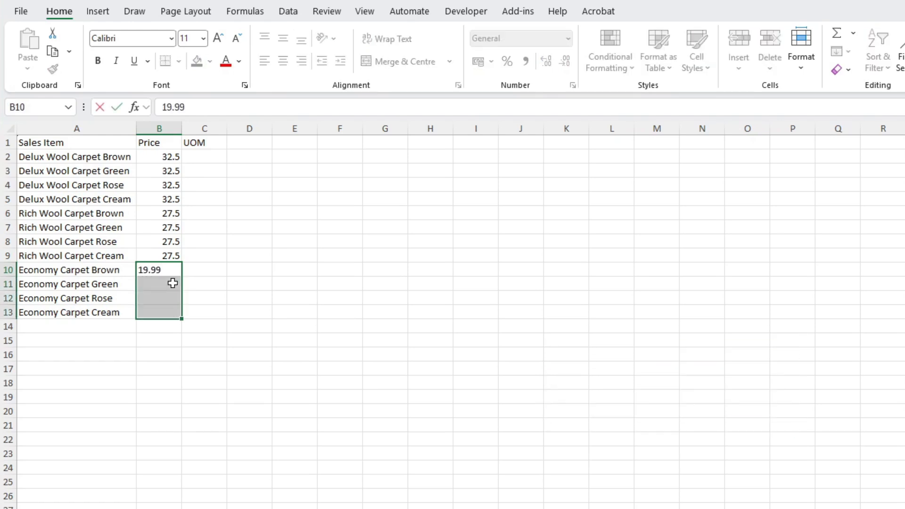
key("ctrl+Return")
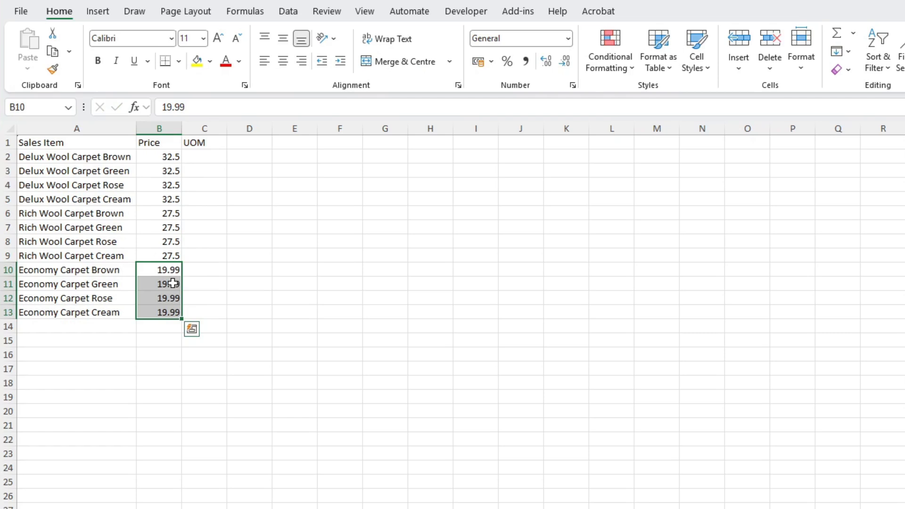
Enter the unit m2 in cell C2 with the 2 formatted as superscript, and reselect that cell.
left_click_drag(202, 159, 197, 313)
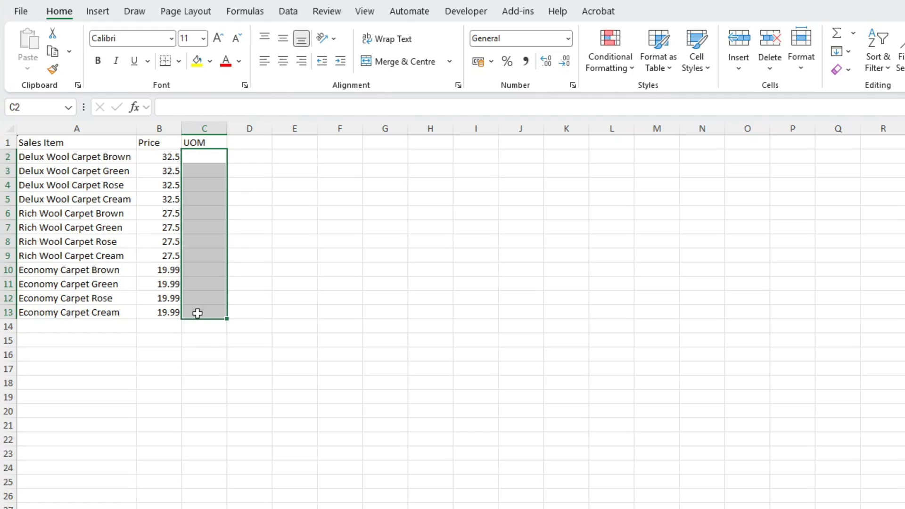
type("m2")
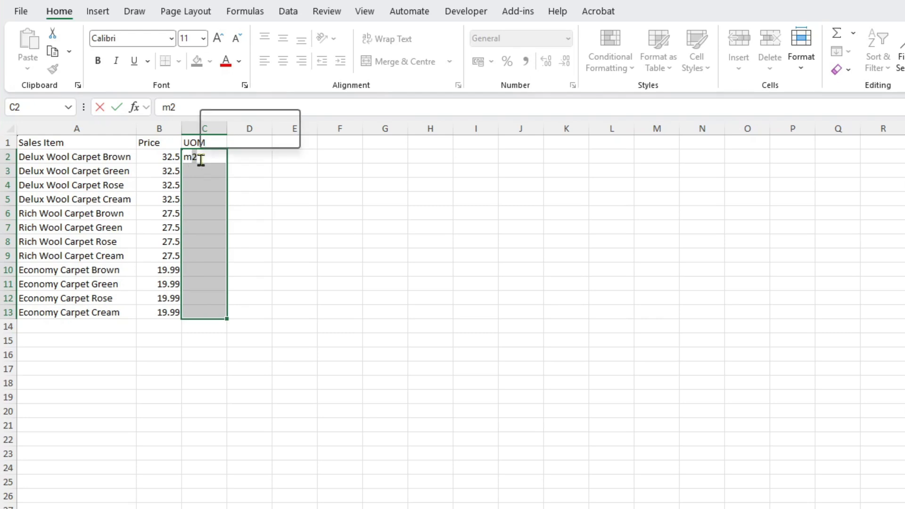
left_click(246, 86)
left_click(364, 320)
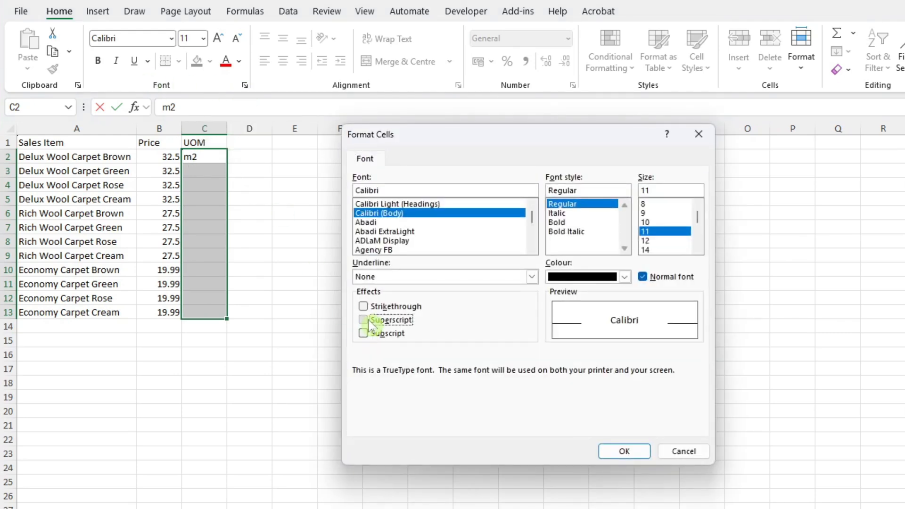
left_click(641, 451)
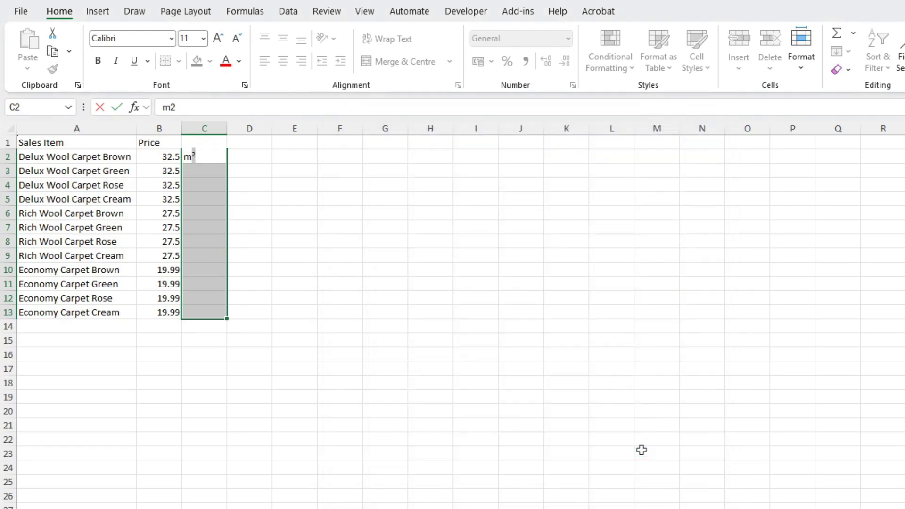
key("Return")
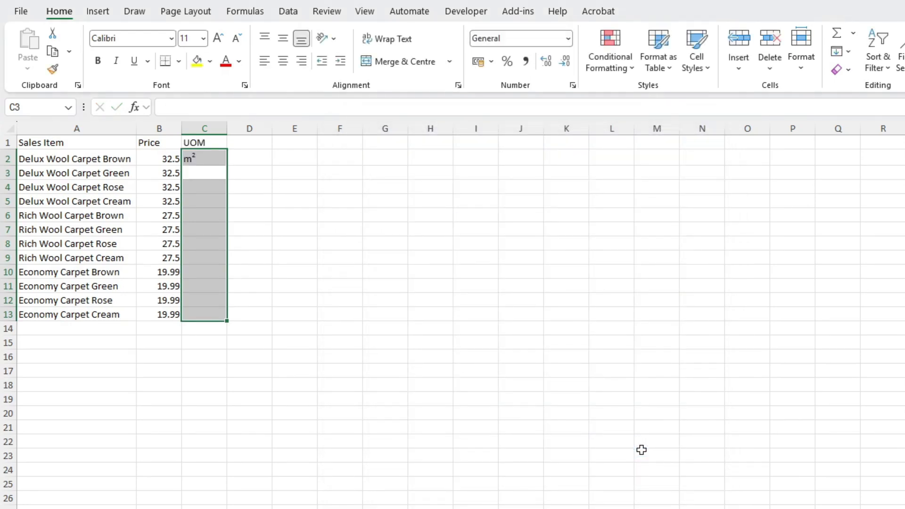
left_click(203, 159)
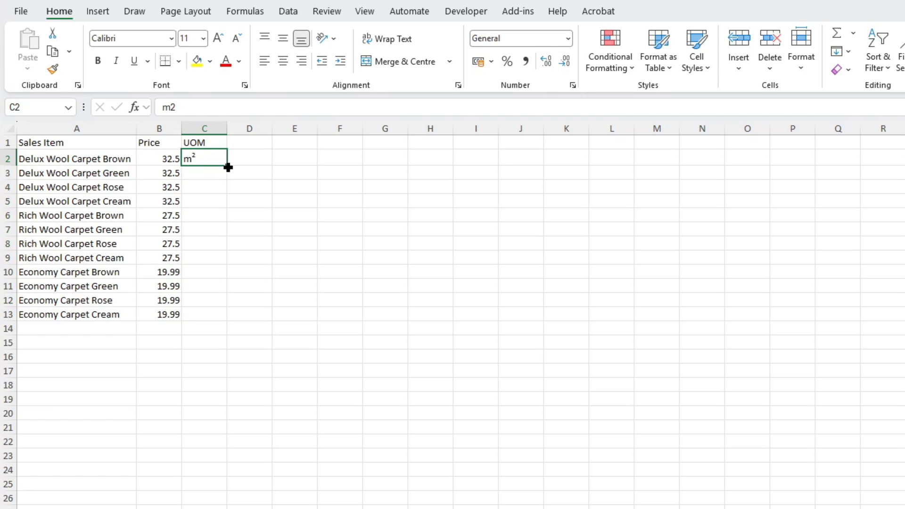
Fill the superscript m2 unit from cell C2 down to C13, using the identical unit for every carpet.
left_click_drag(228, 167, 226, 325)
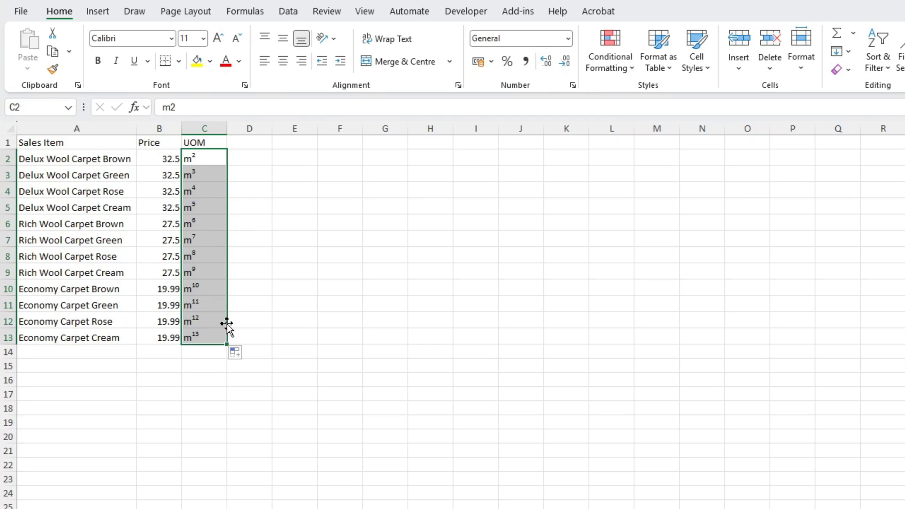
key("ctrl+d")
Add the sales item "Fitting" in cell A14 with a price of 25 in B14.
left_click(77, 352)
type("Fitting")
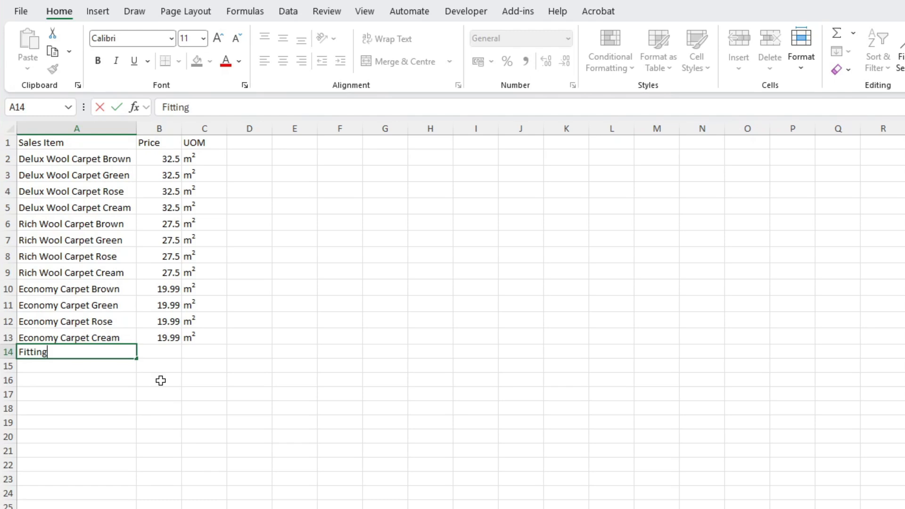
key("Tab")
type("25")
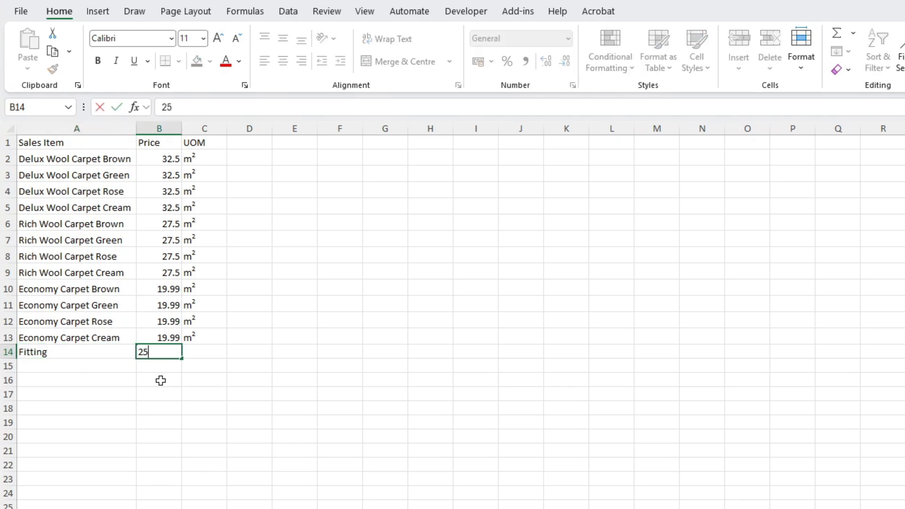
key("Tab")
key("Up")
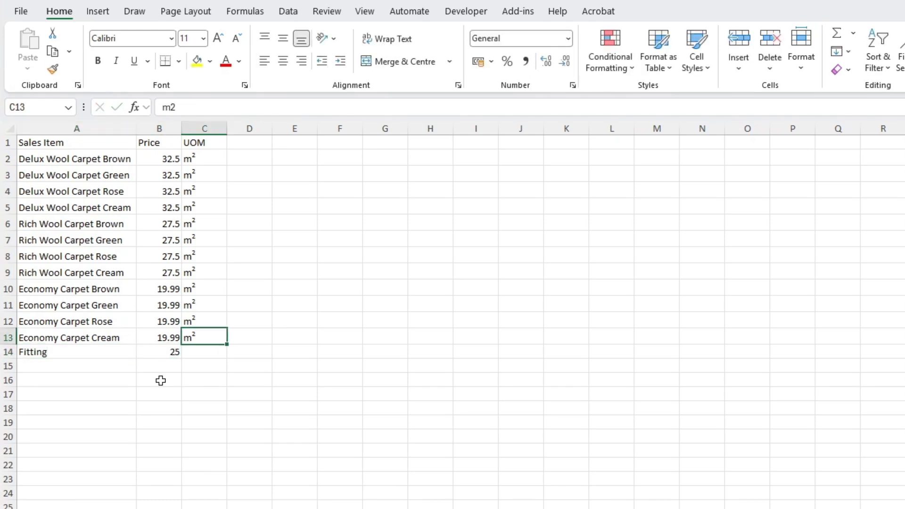
Enter the sales item "Delux Underlay" in cell A15.
key("Down")
key("Down")
key("Left")
key("Left")
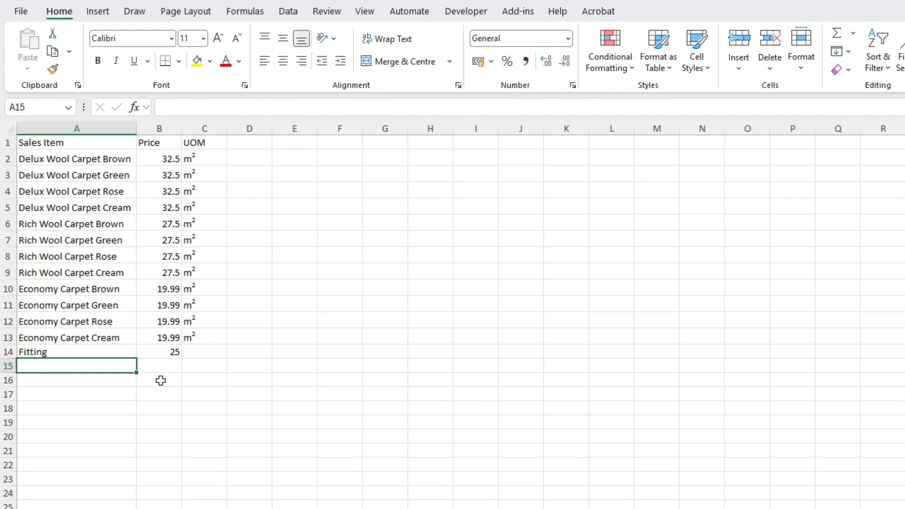
type("Delux")
key("BackSpace")
key("BackSpace")
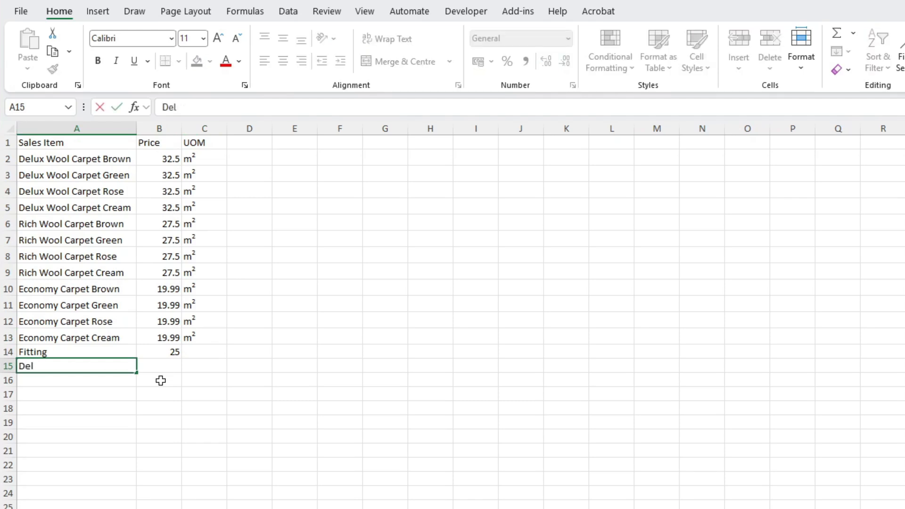
type("ux Underla")
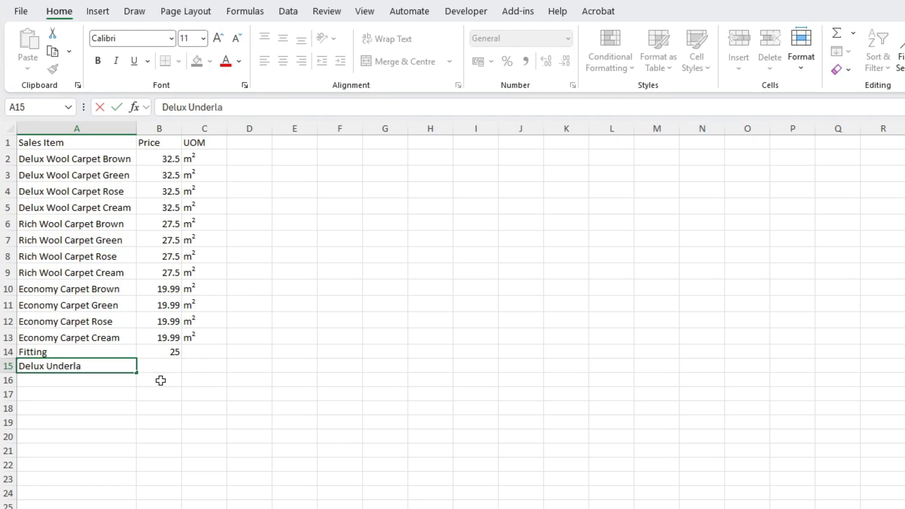
type("y")
key("Return")
Enter the sales item "Economy Underlay" in cell A16.
type("E")
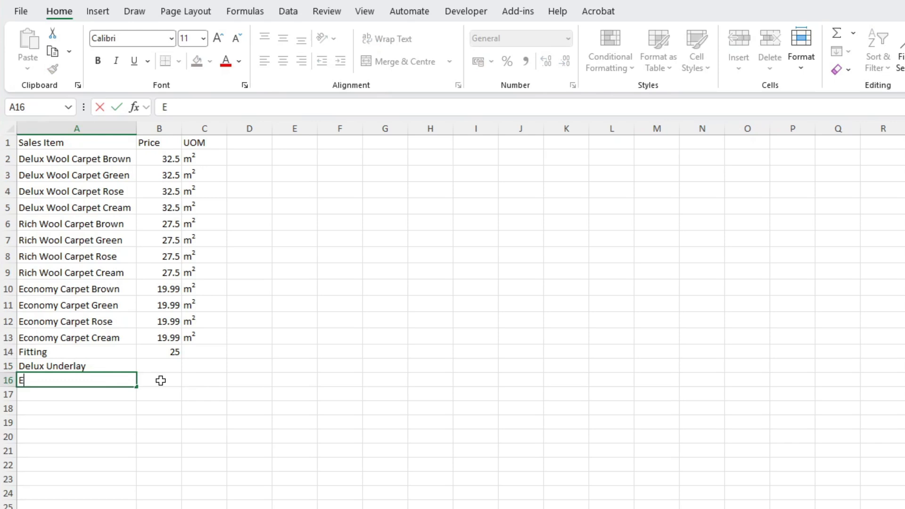
type("conomy")
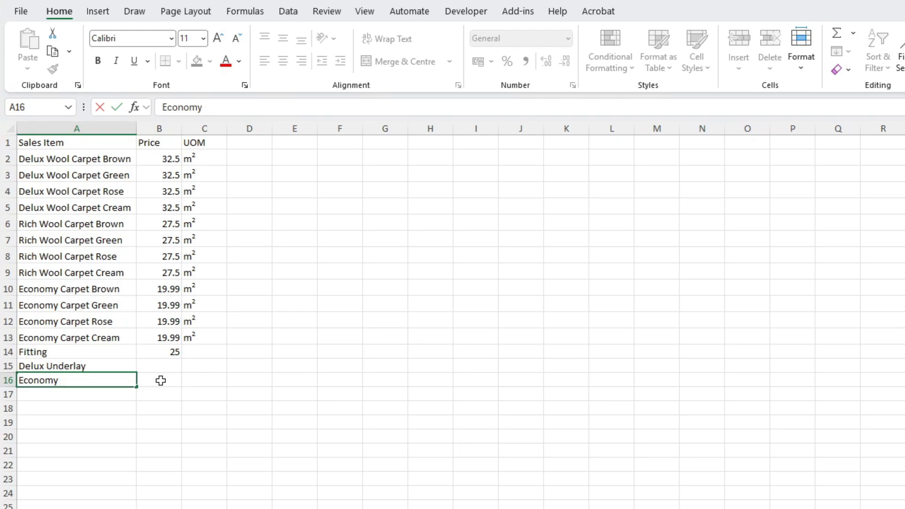
type("Underlat")
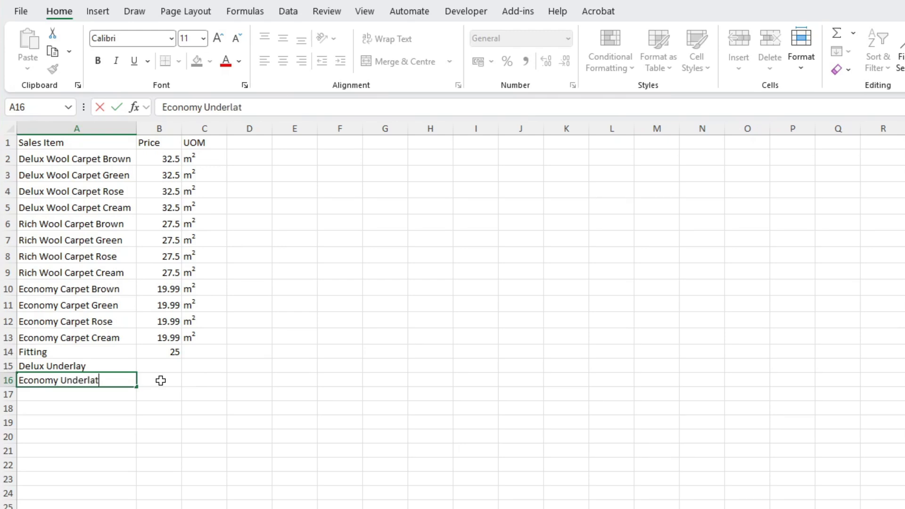
key("BackSpace")
type("y")
key("Return")
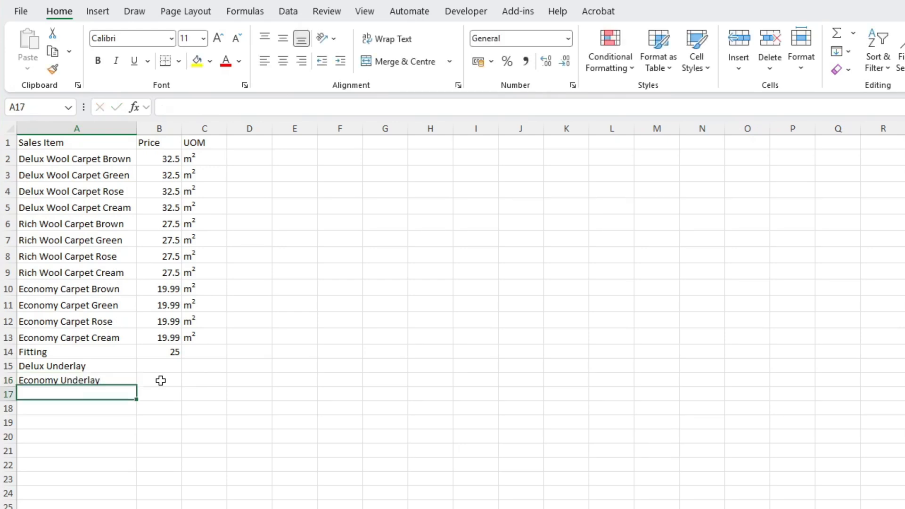
Enter the underlay prices, 15 in cell B15 for Delux and 12.99 in B16 for Economy.
key("Up")
key("Up")
key("Right")
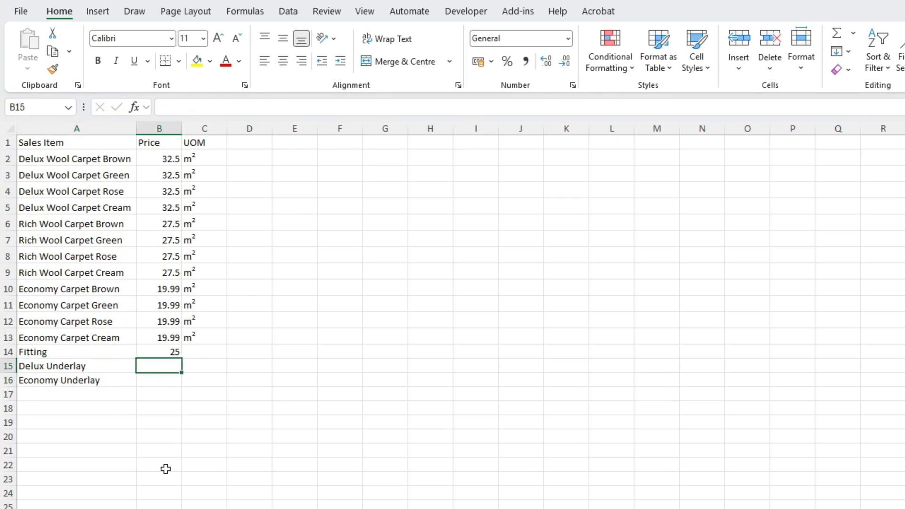
type("15")
key("Left")
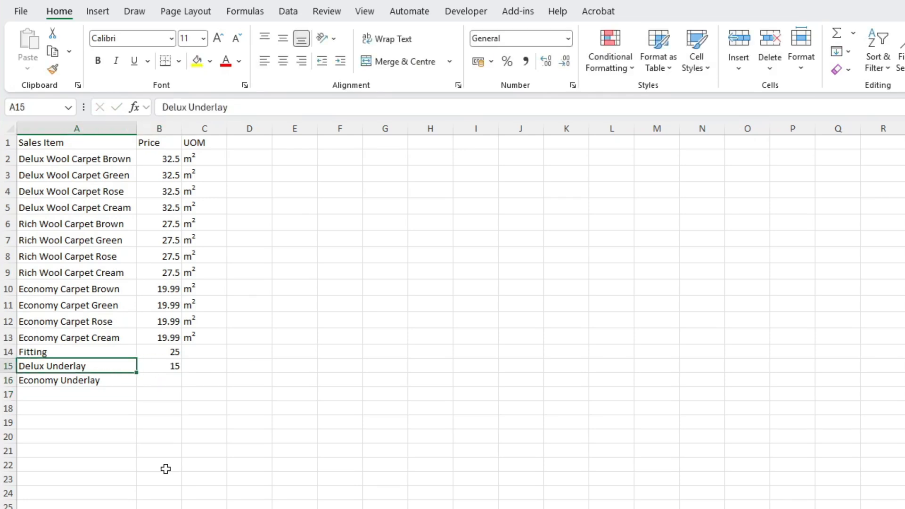
key("Down")
key("Right")
type("12")
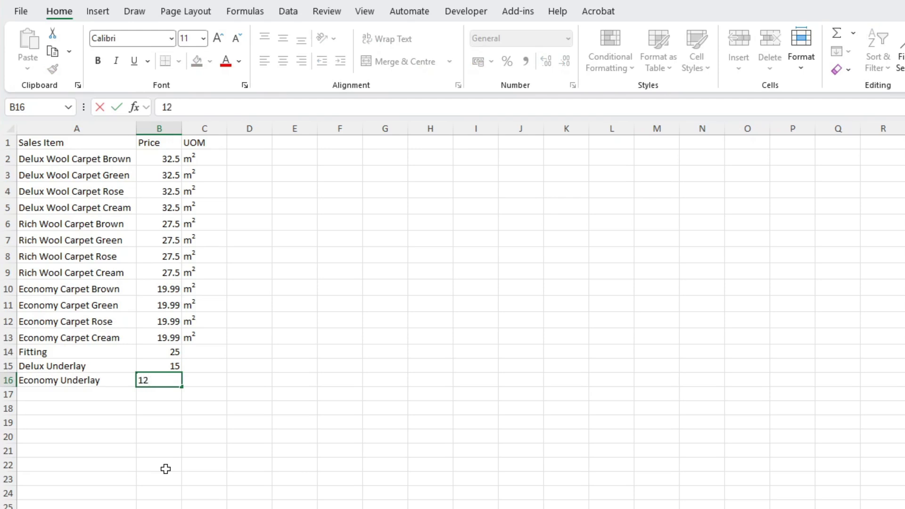
type(".99")
key("Return")
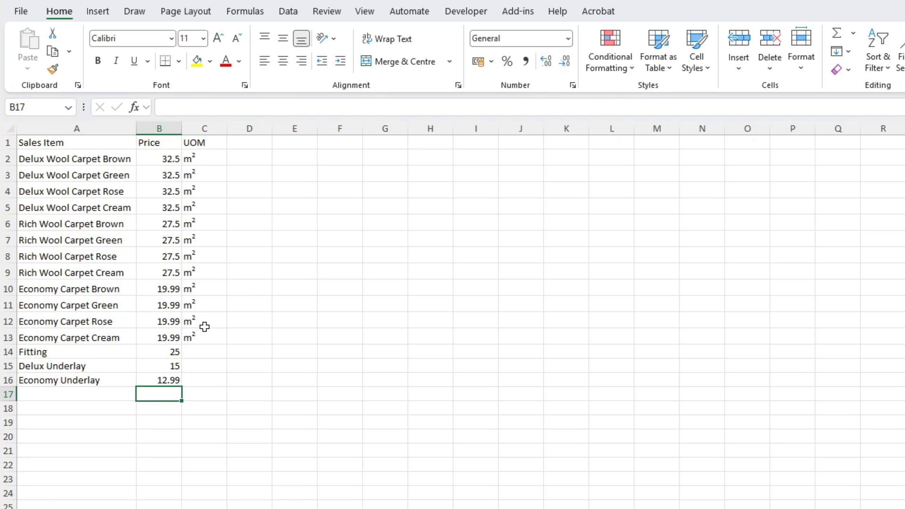
Copy the m2 unit from cell C13 into C14 to C16 for the fitting and underlay items.
left_click(208, 334)
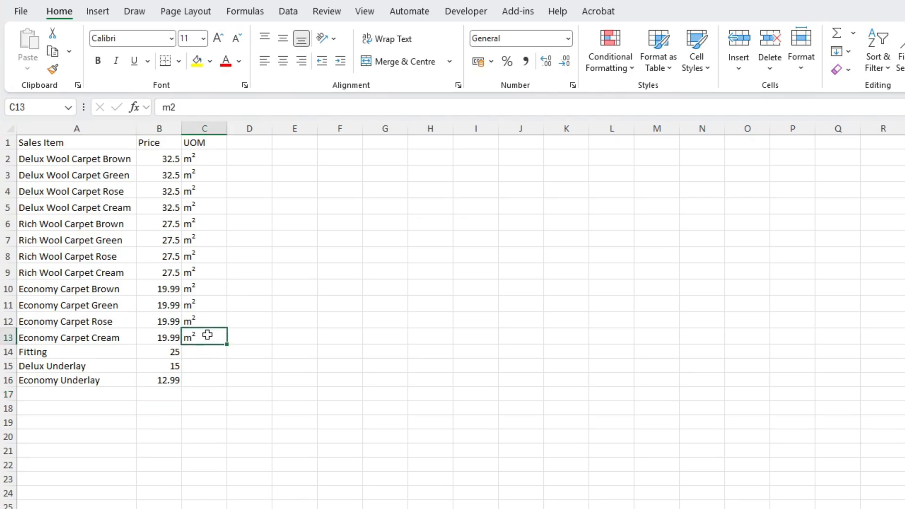
key("ctrl+c")
left_click_drag(206, 353, 206, 375)
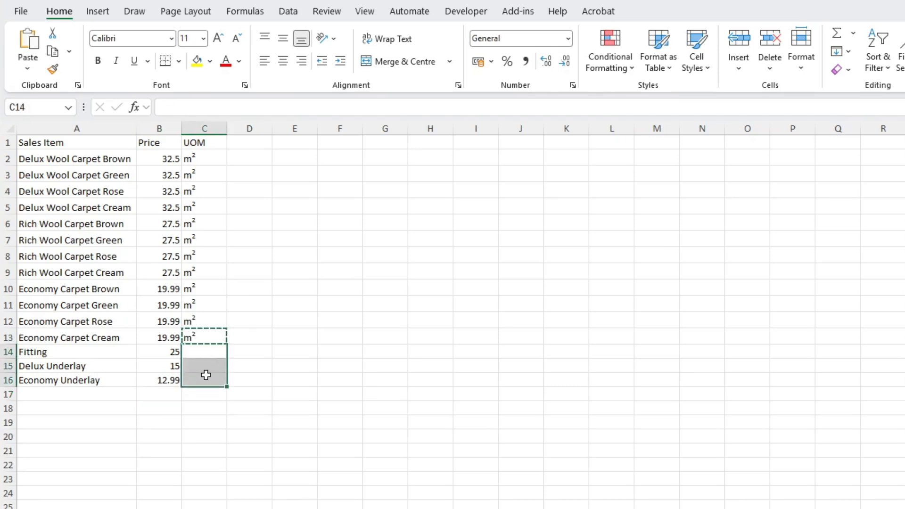
key("ctrl+v")
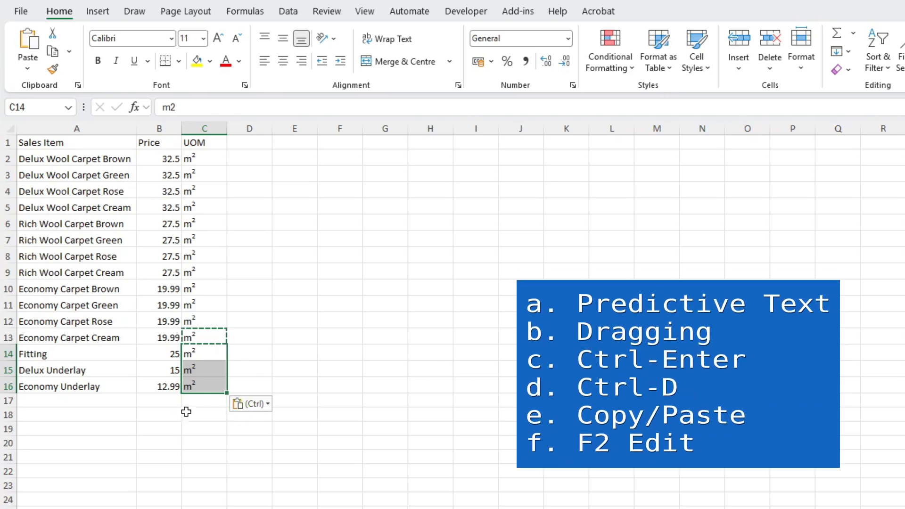
Make the headings in A1 to C1 bold and apply the pound Accounting format to the Price column.
left_click_drag(50, 142, 190, 142)
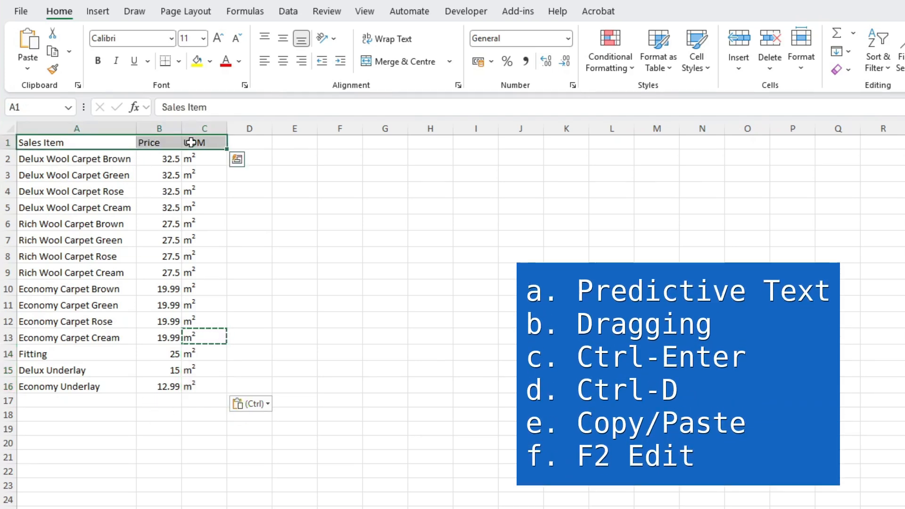
left_click(99, 61)
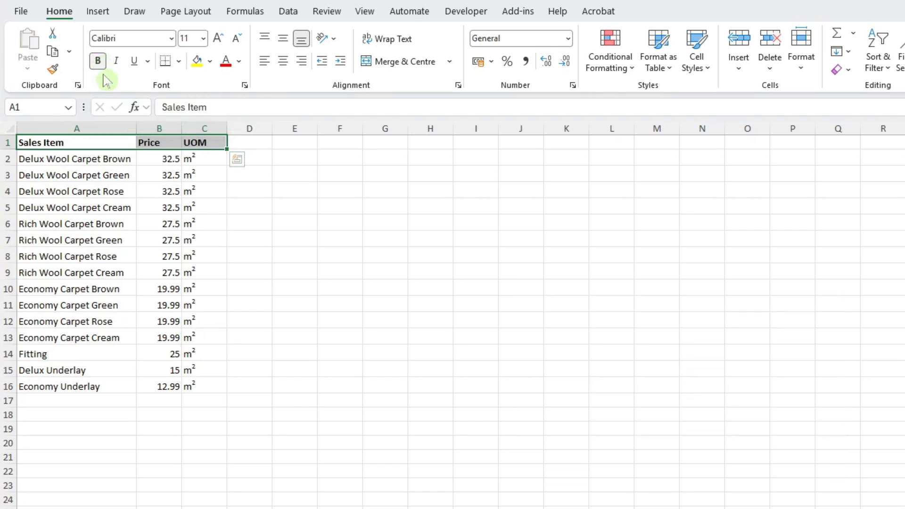
left_click(167, 127)
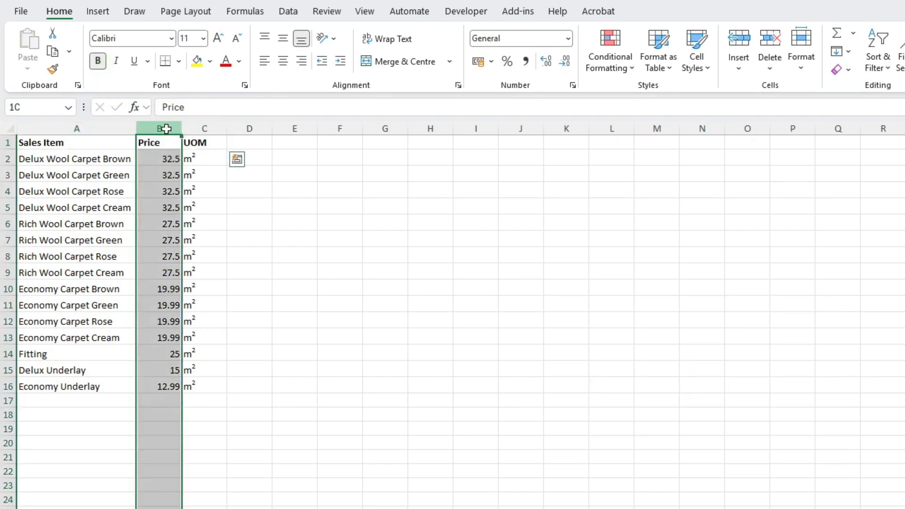
left_click(478, 62)
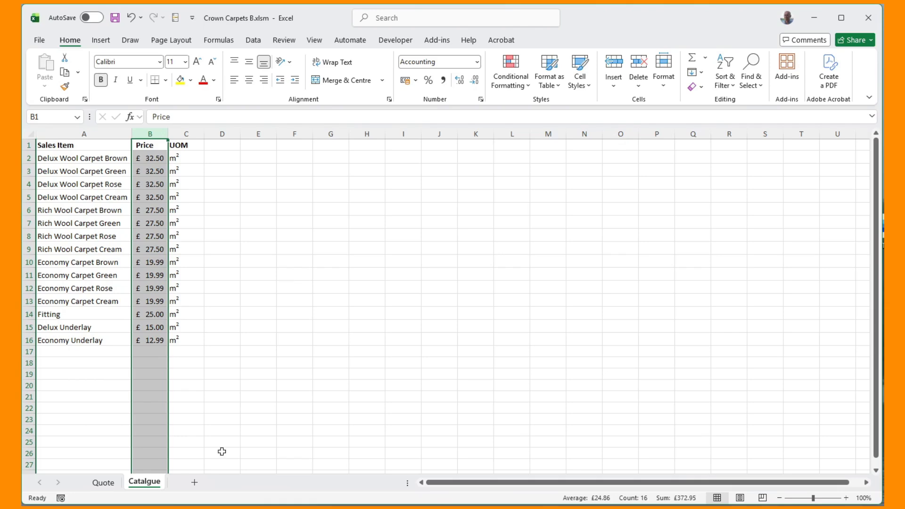
Add List data validation to cell B19 of the Quote sheet, with the source =Catalgue!$A$2:$A$16.
left_click(103, 483)
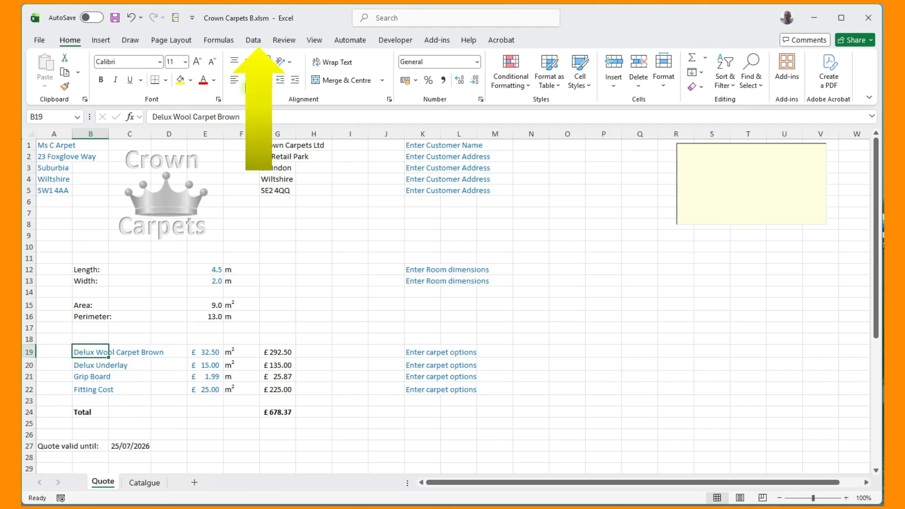
left_click(253, 41)
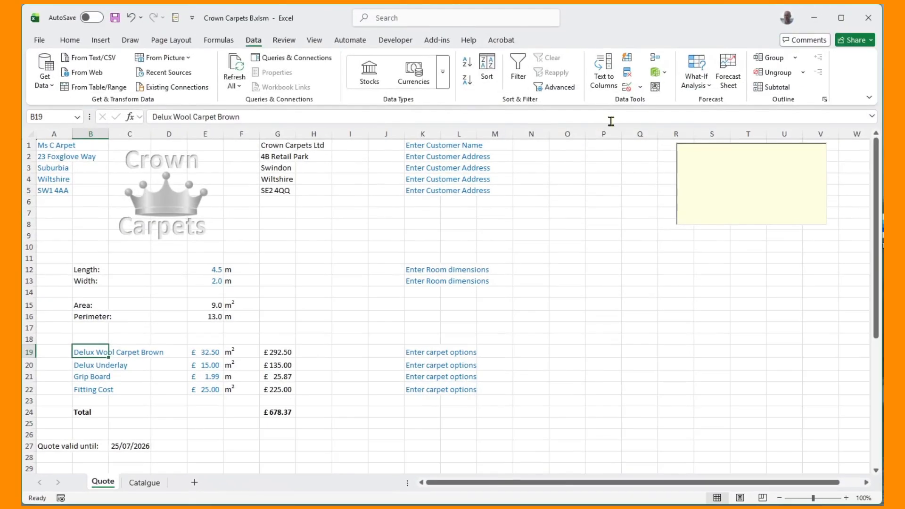
left_click(628, 90)
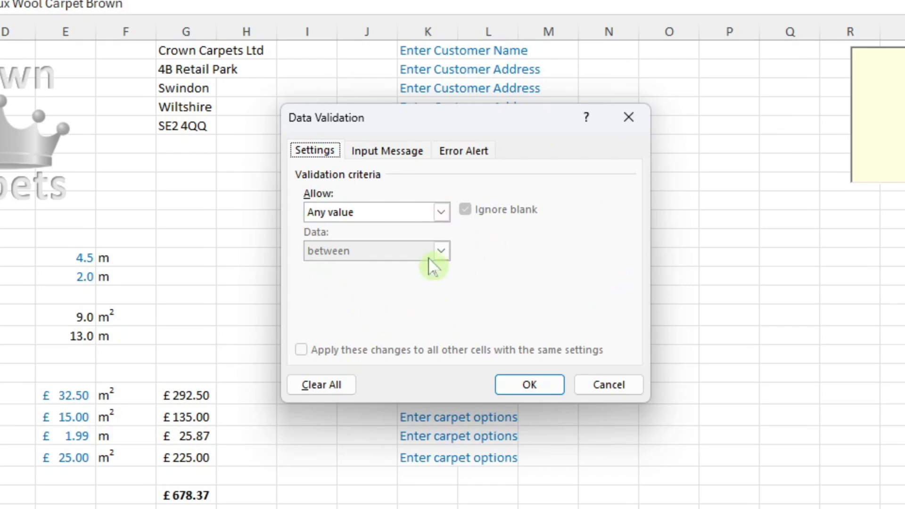
left_click(441, 213)
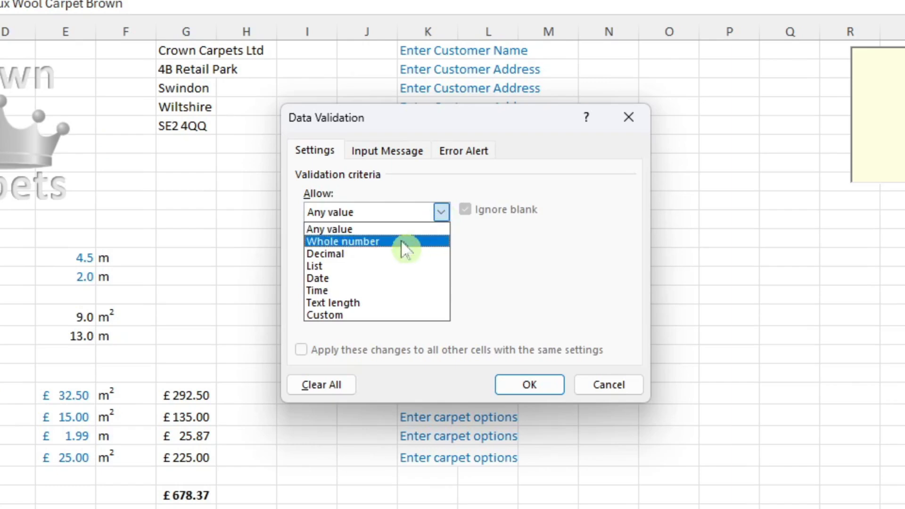
left_click(385, 267)
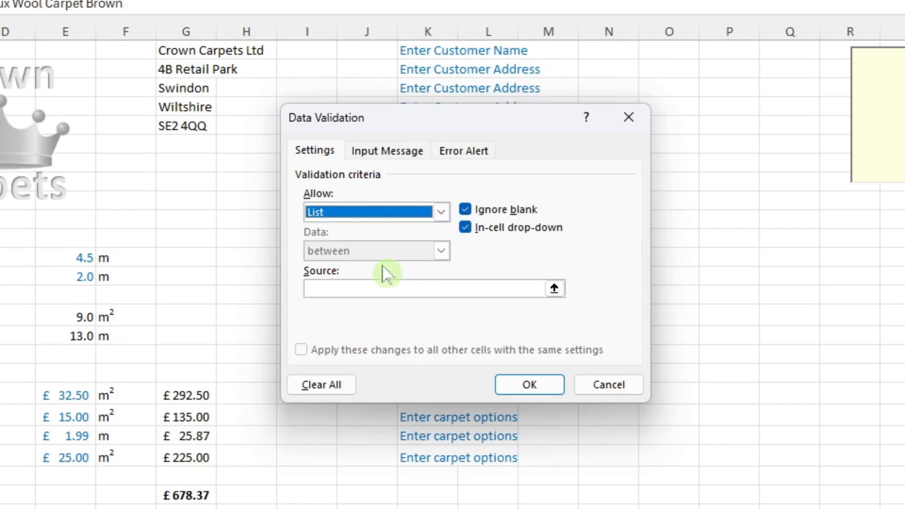
left_click(368, 290)
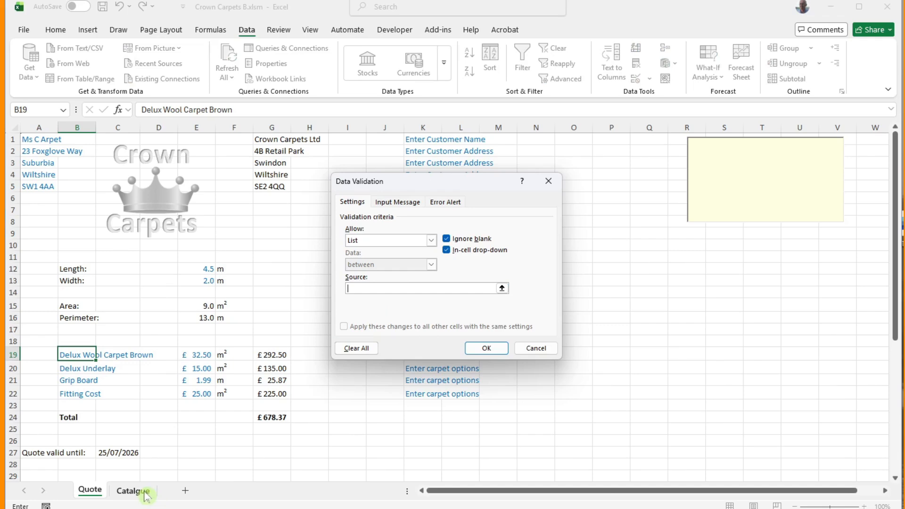
left_click(134, 491)
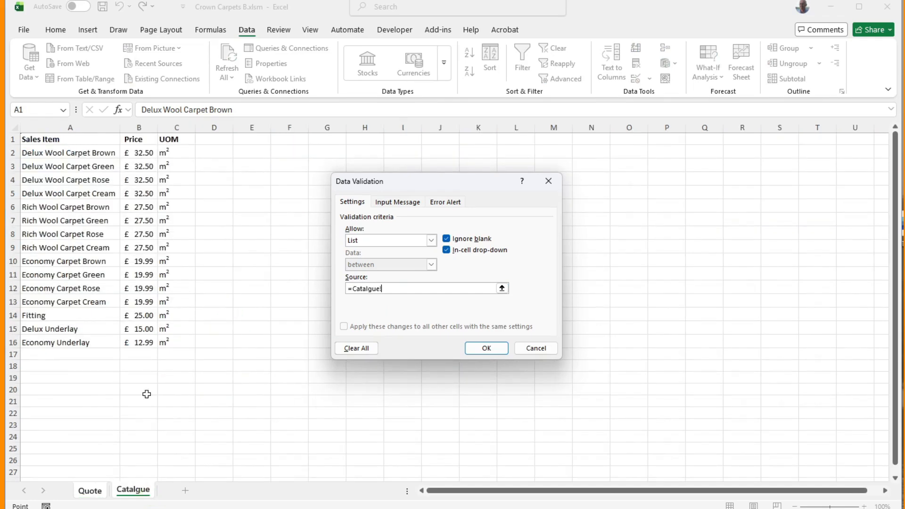
left_click_drag(69, 151, 68, 341)
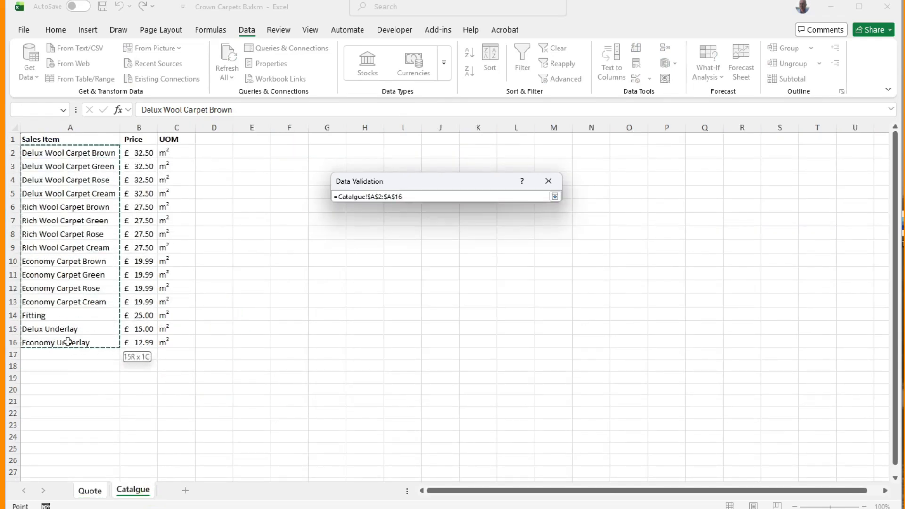
key("Return")
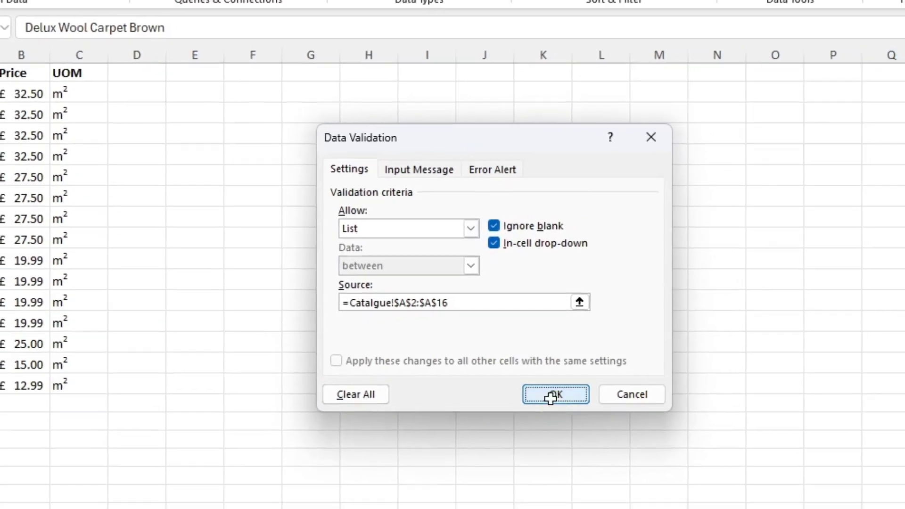
left_click(600, 415)
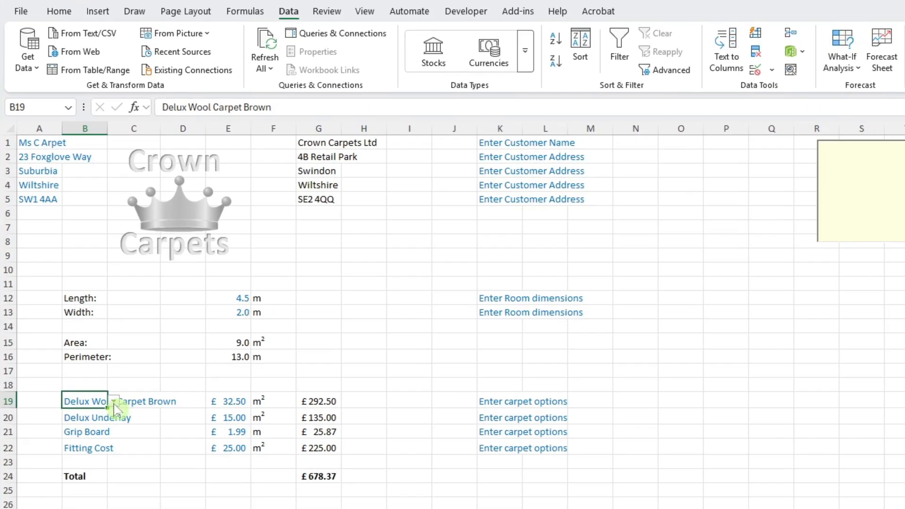
Browse the item drop-down in cell B19 and keep Delux Wool Carpet Brown selected.
left_click(114, 402)
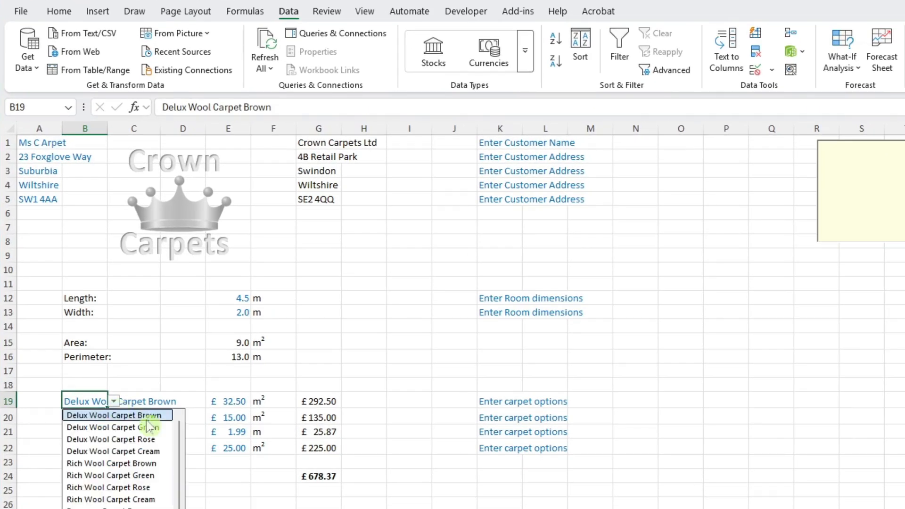
scroll(181, 474, "down", 1)
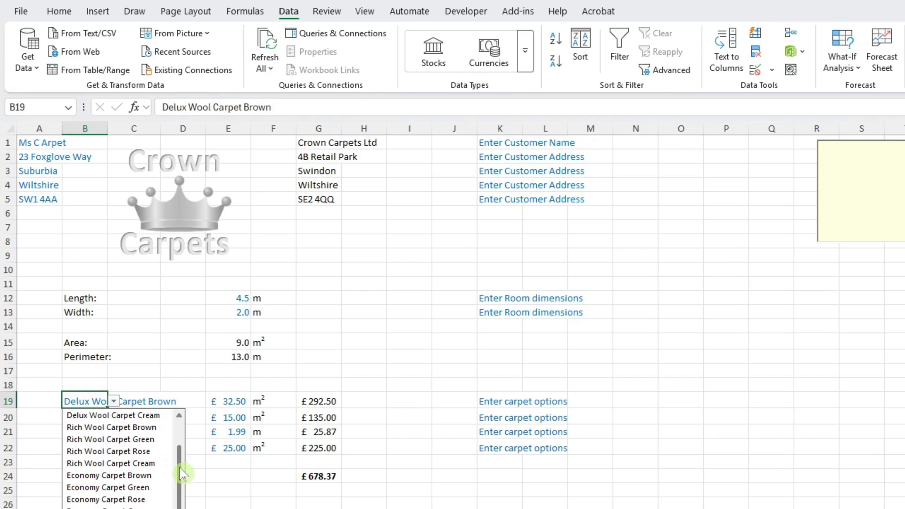
scroll(182, 474, "up", 1)
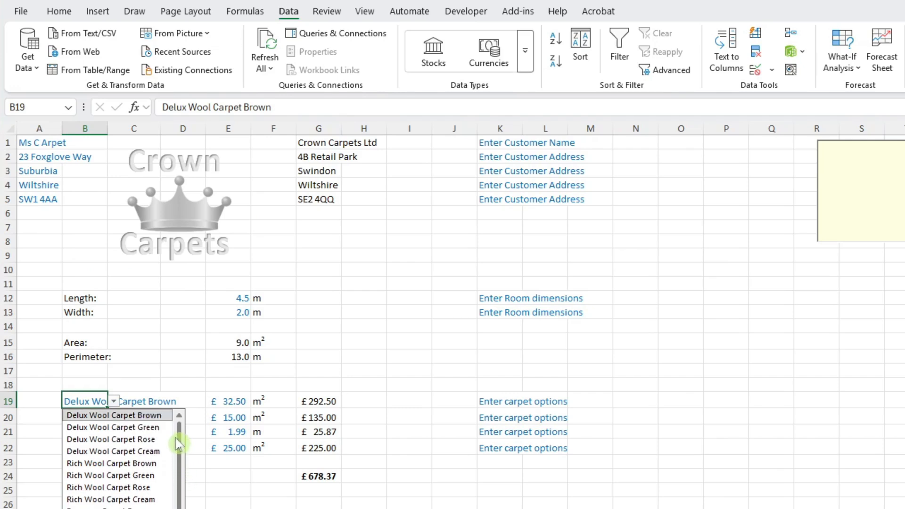
left_click(142, 416)
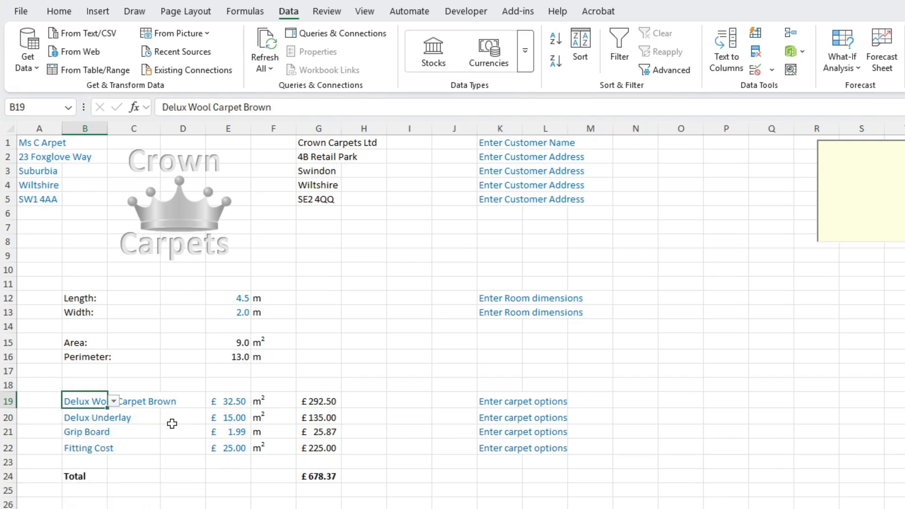
Try out the drop-down in B19 by choosing Rich Wool Carpet Brown and switching back to Delux Wool Carpet Brown.
left_click(114, 402)
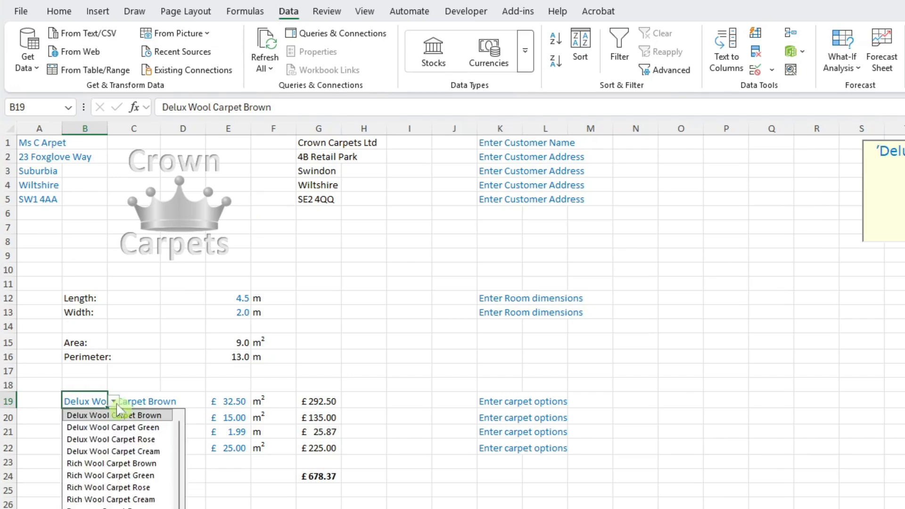
left_click(119, 463)
left_click(184, 462)
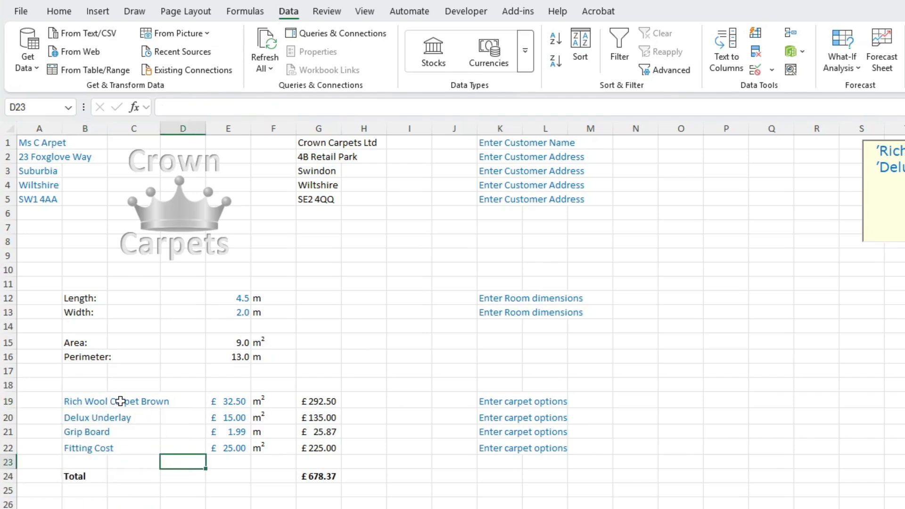
left_click(97, 400)
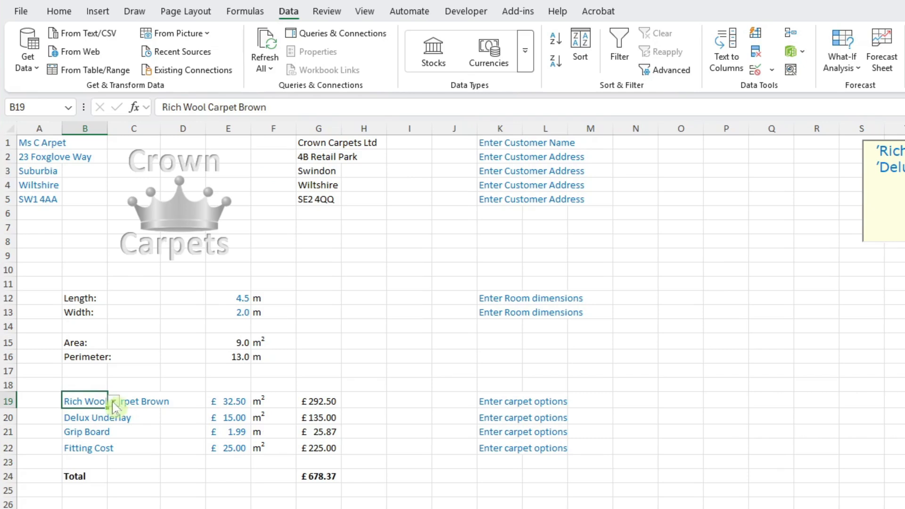
left_click(114, 402)
left_click(118, 416)
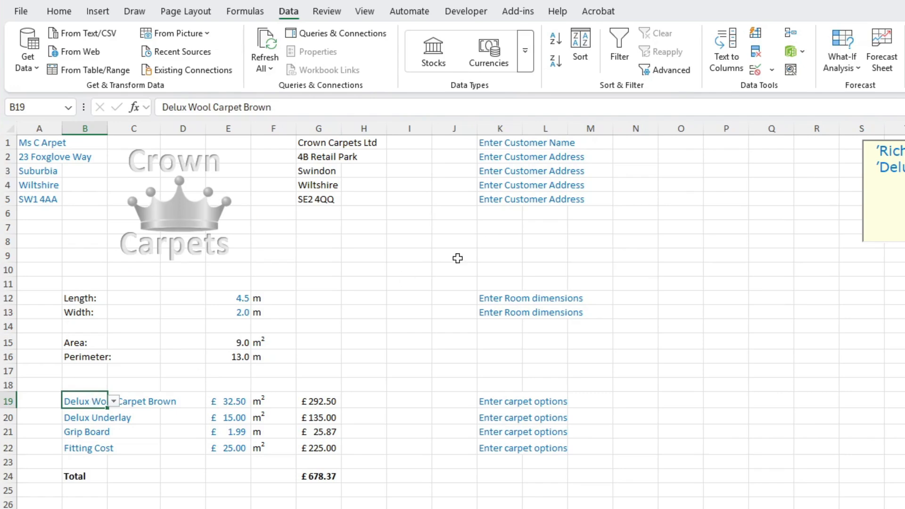
Add an input message to B19's data validation, titled "Sales Item" and reading "Please select a sales item from the list".
left_click(755, 72)
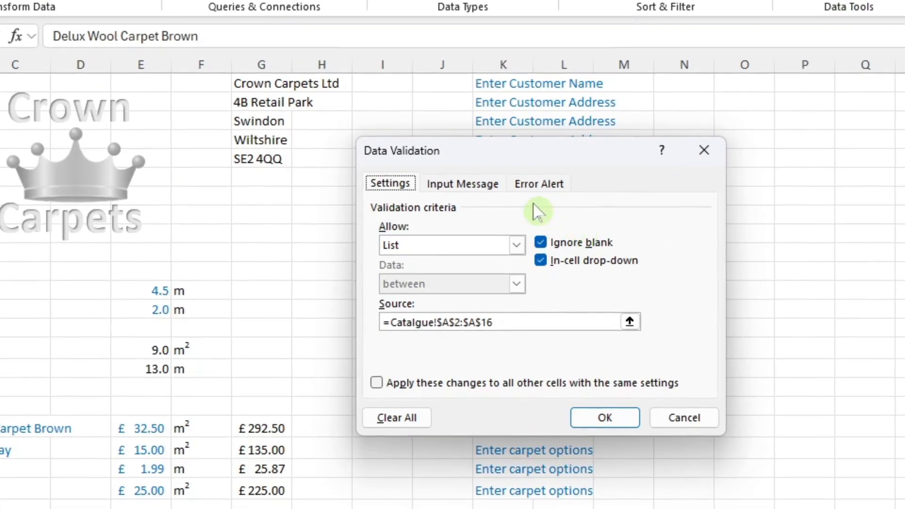
left_click(469, 191)
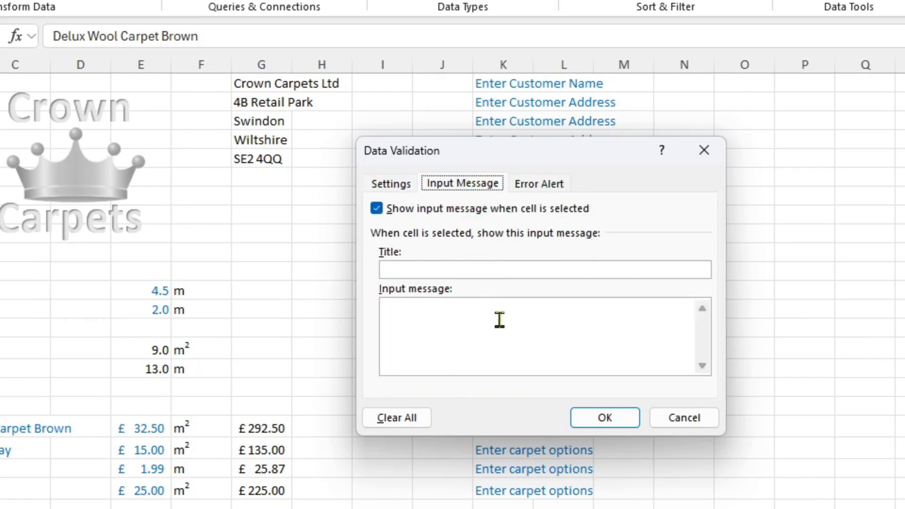
left_click(453, 272)
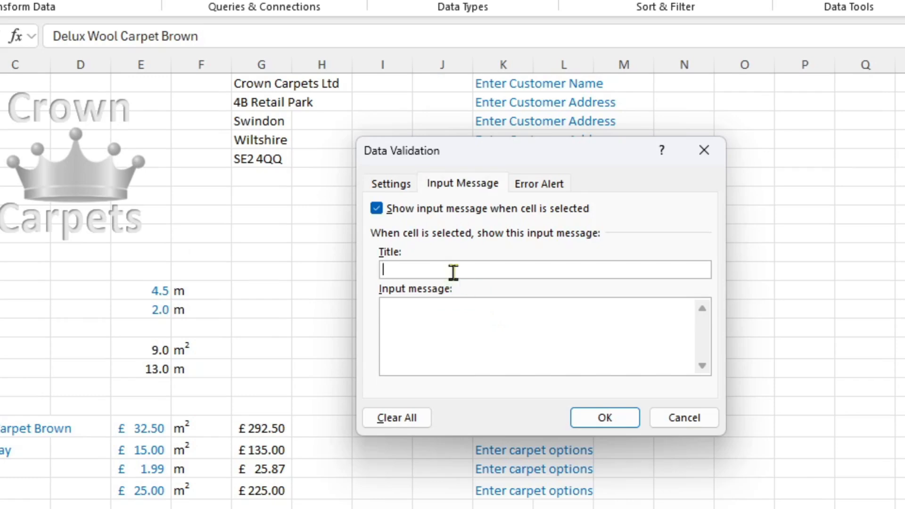
type("Sales ItemmPle")
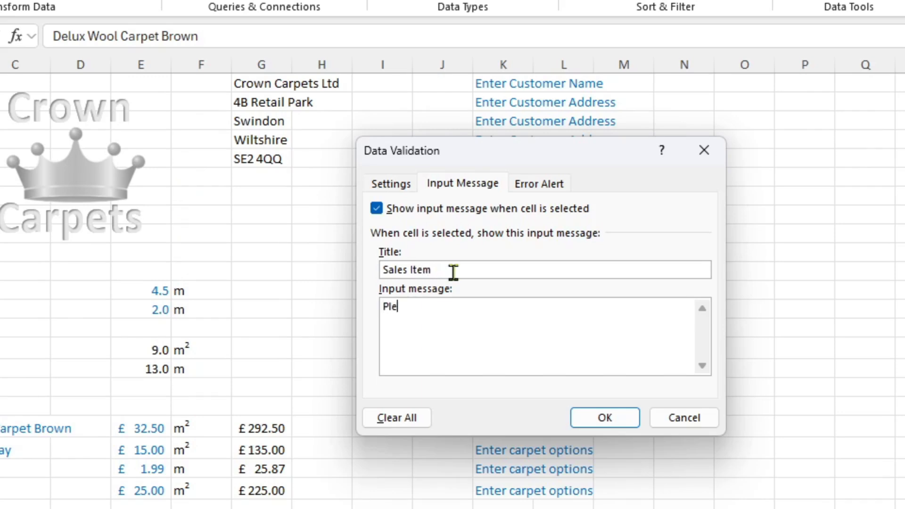
type("ase en")
key("BackSpace")
key("BackSpace")
type("se")
type("lect a da")
key("BackSpace")
key("BackSpace")
type("sales item from")
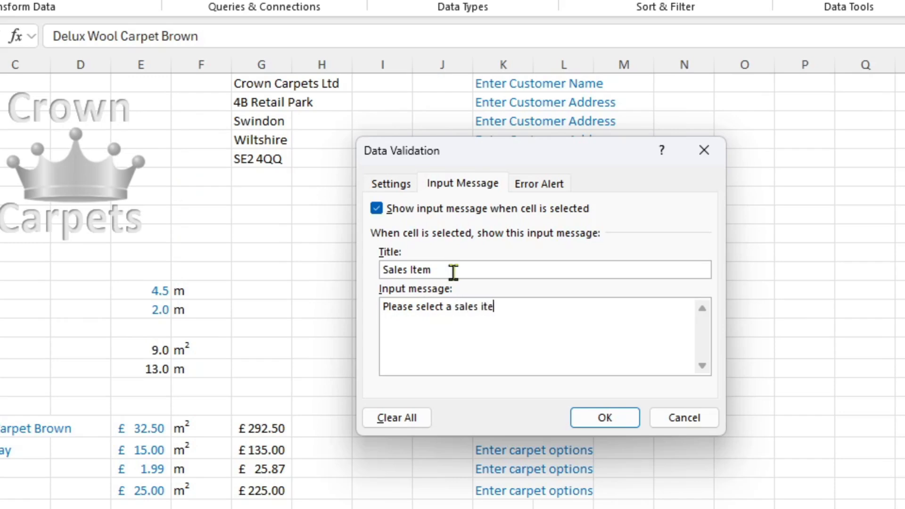
type(" the list")
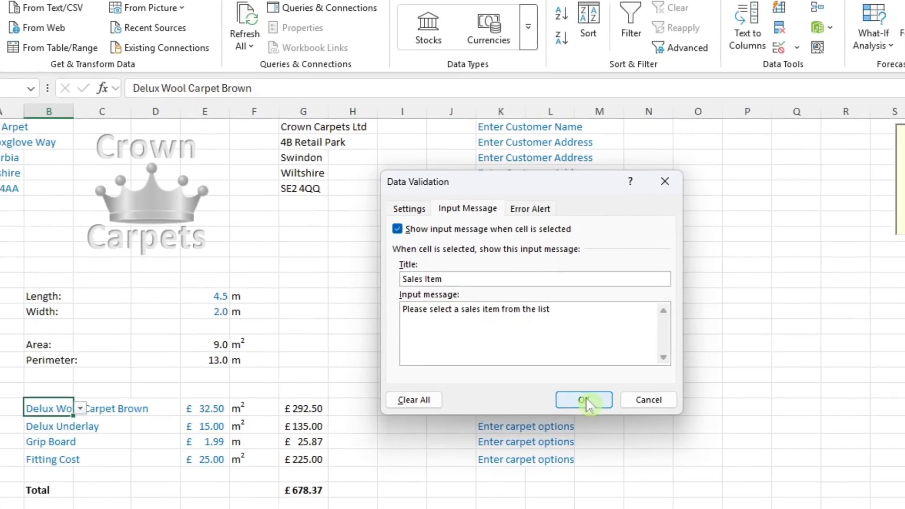
left_click(605, 418)
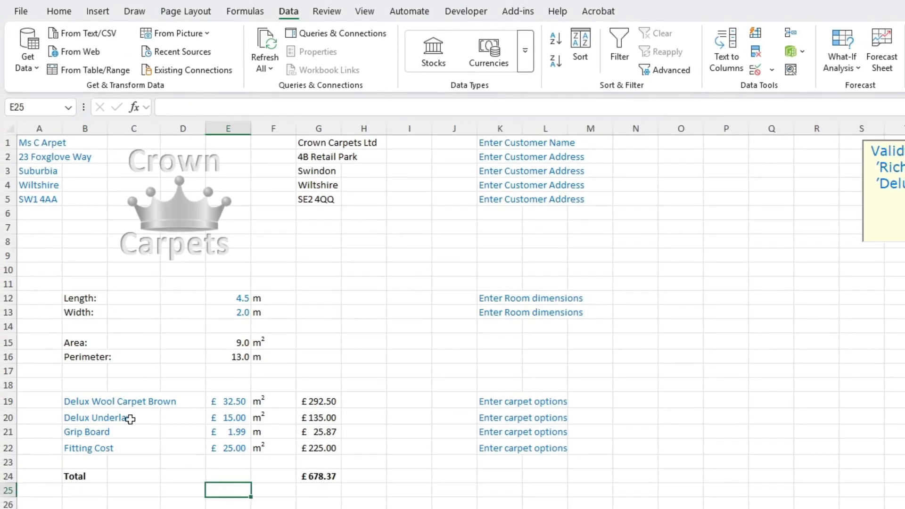
Test the validation of cell B19 by entering text that is not in the catalogue list, and cancel the entry.
left_click(89, 401)
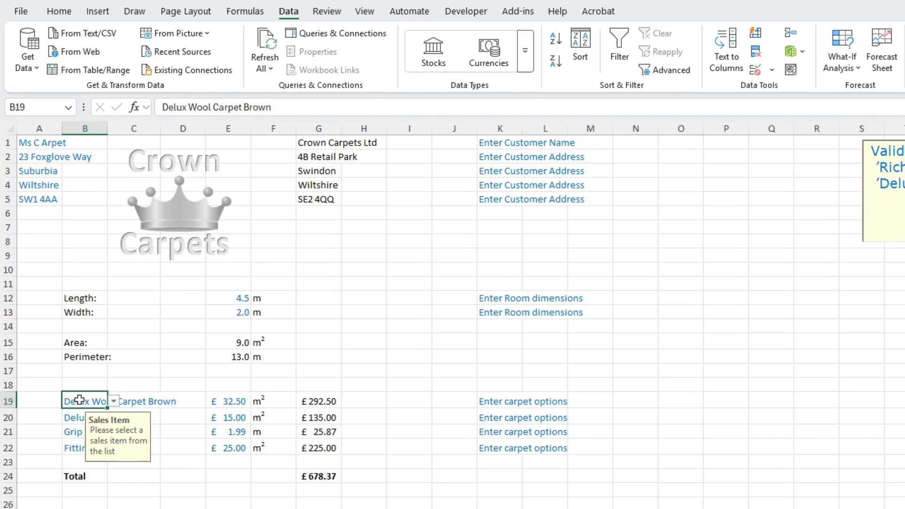
type("fred")
key("Return")
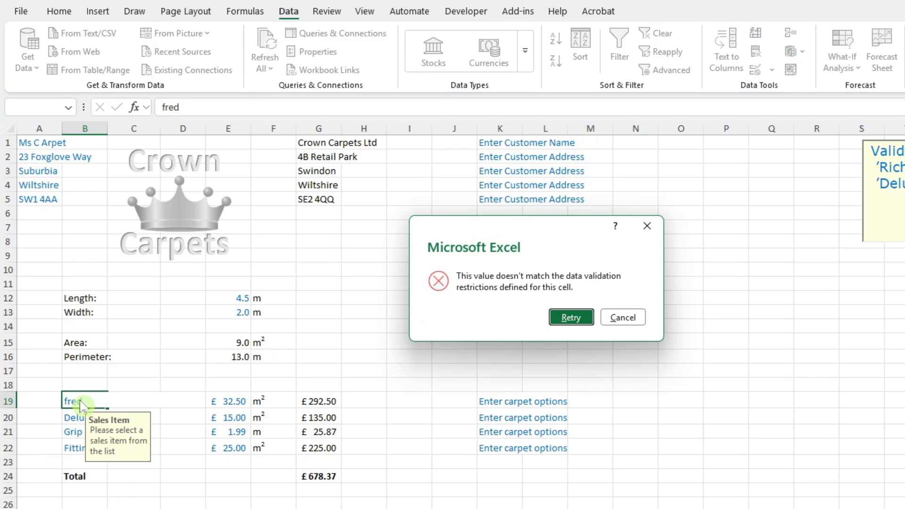
left_click(623, 320)
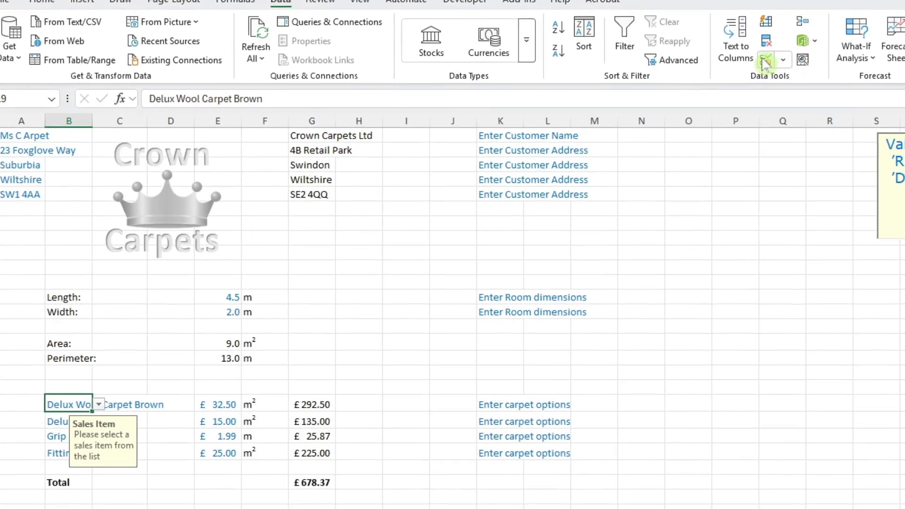
Set B19's validation error alert to the Stop style, titled "Sales Item", with the message "Please select from the list".
left_click(756, 71)
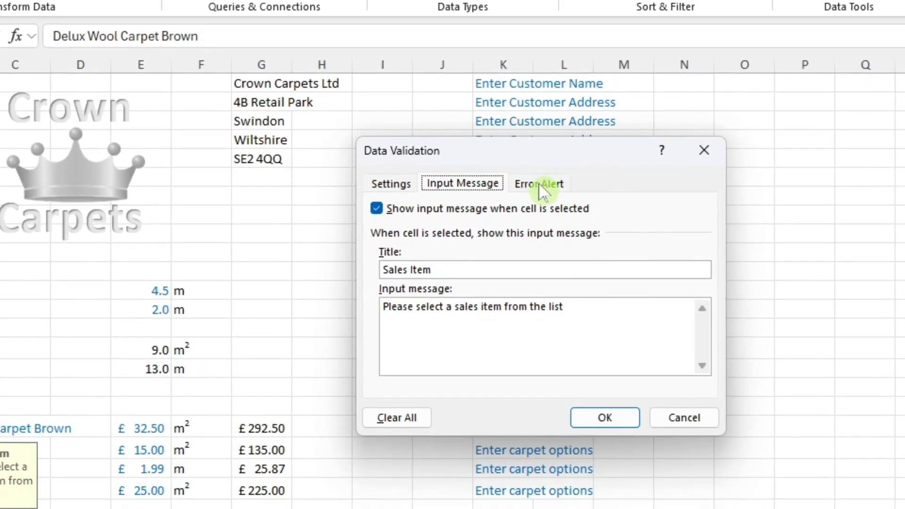
left_click(537, 193)
left_click(570, 270)
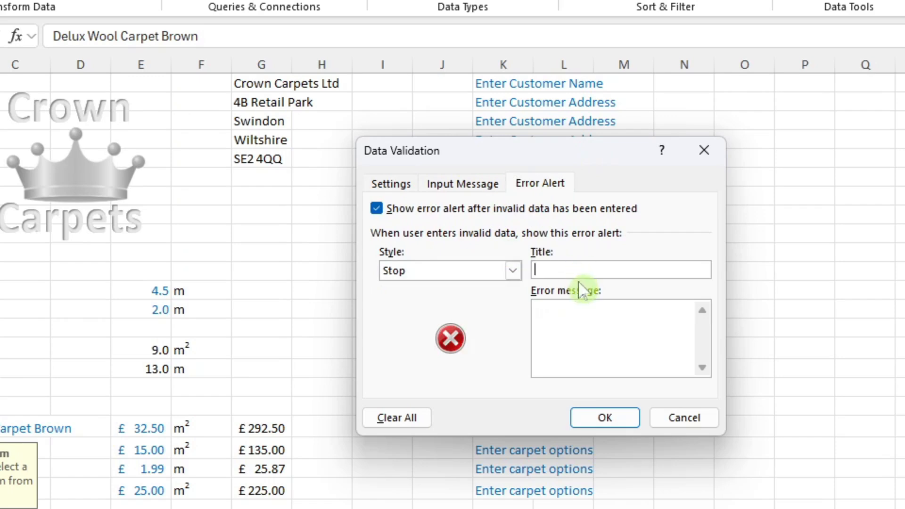
left_click(513, 271)
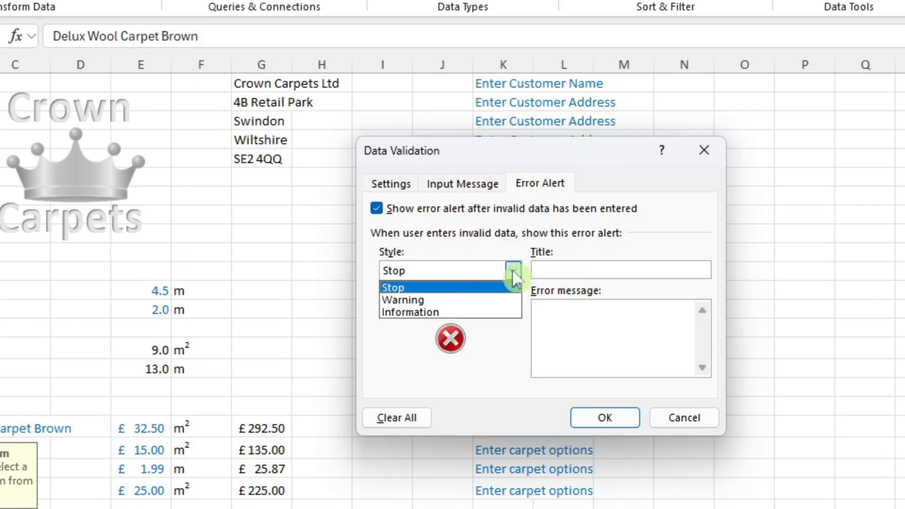
left_click(472, 288)
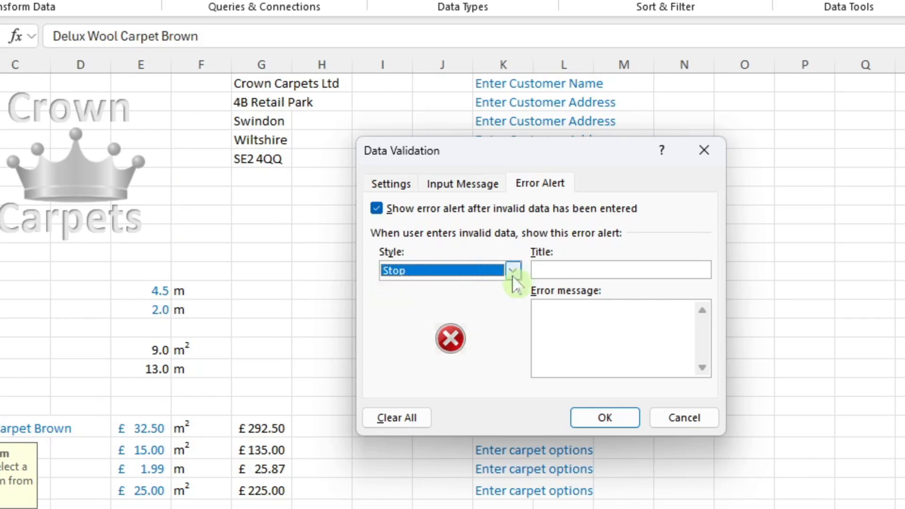
left_click(571, 273)
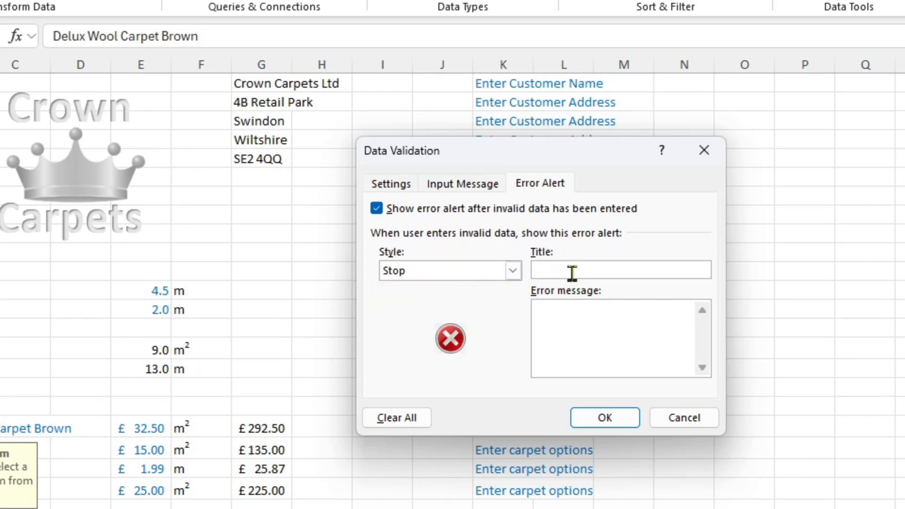
type("Sale")
type("s Item")
type("Please")
type(" select from the list")
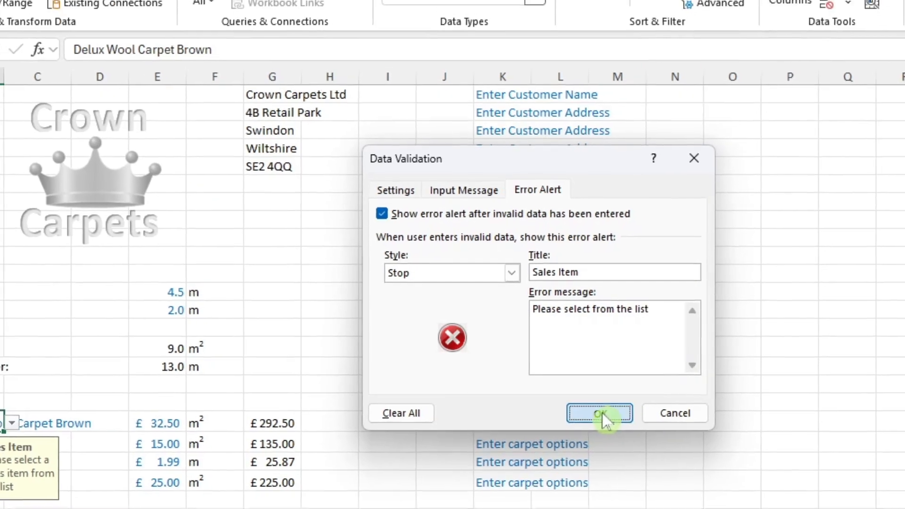
left_click(605, 418)
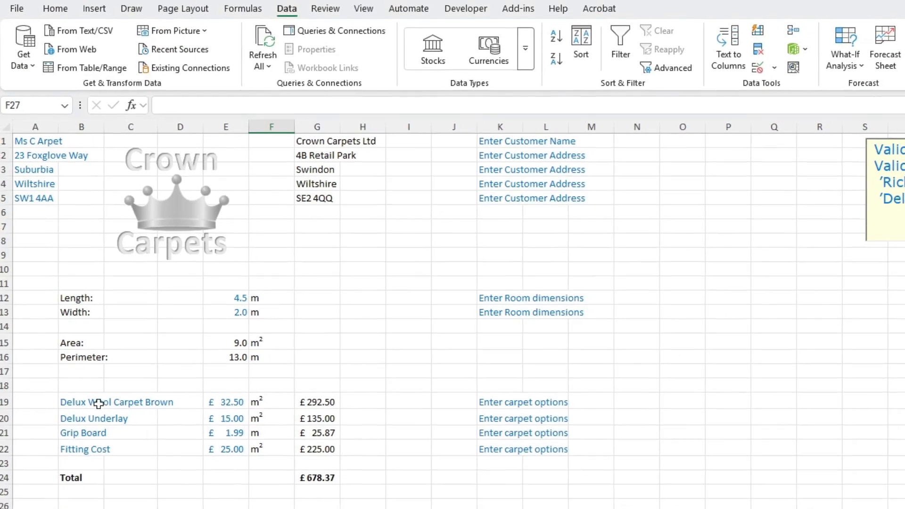
Test the custom error alert by entering an off-list item in B19, and cancel the entry.
left_click(23, 418)
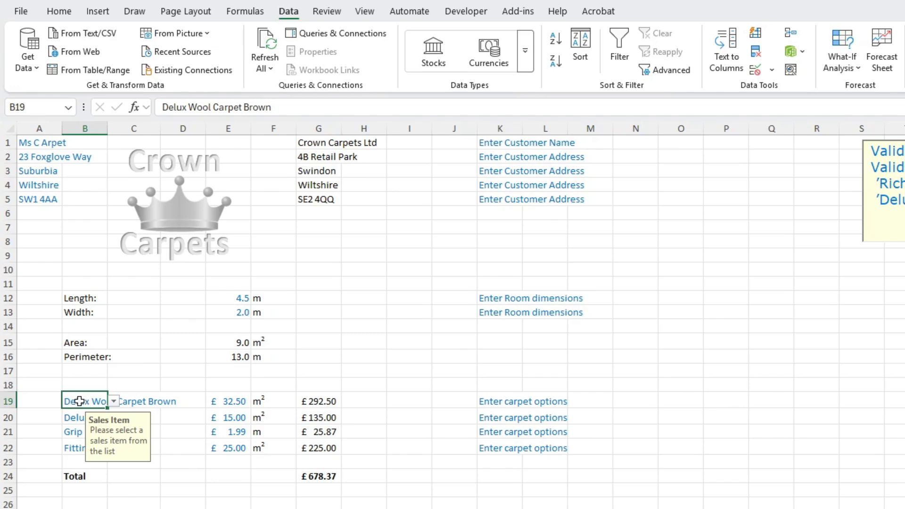
type("fred")
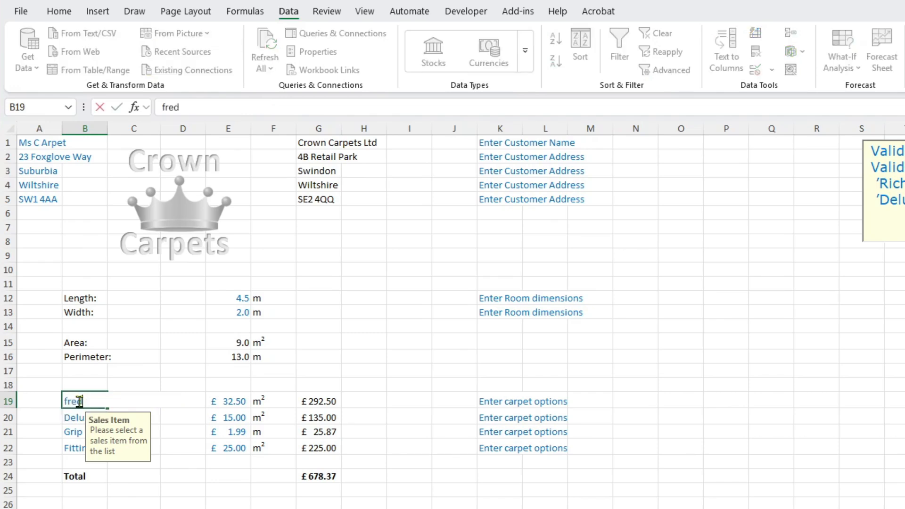
key("Return")
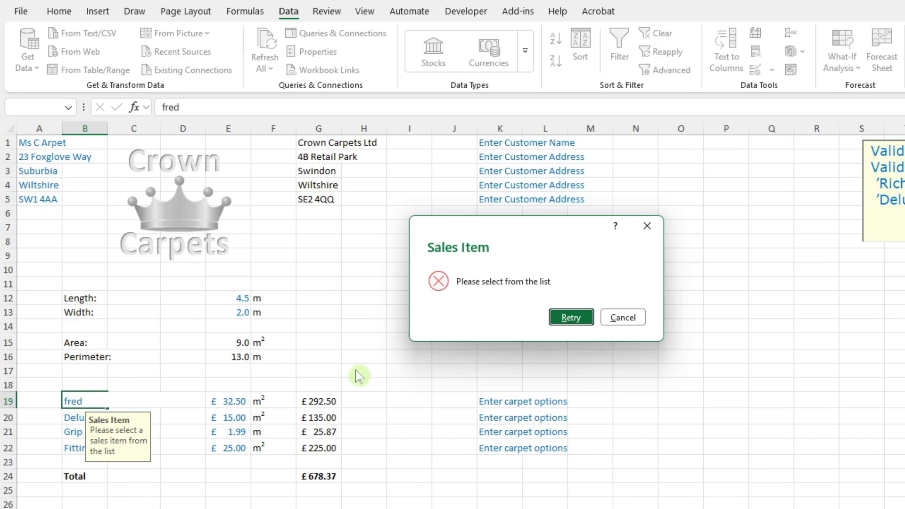
left_click(622, 318)
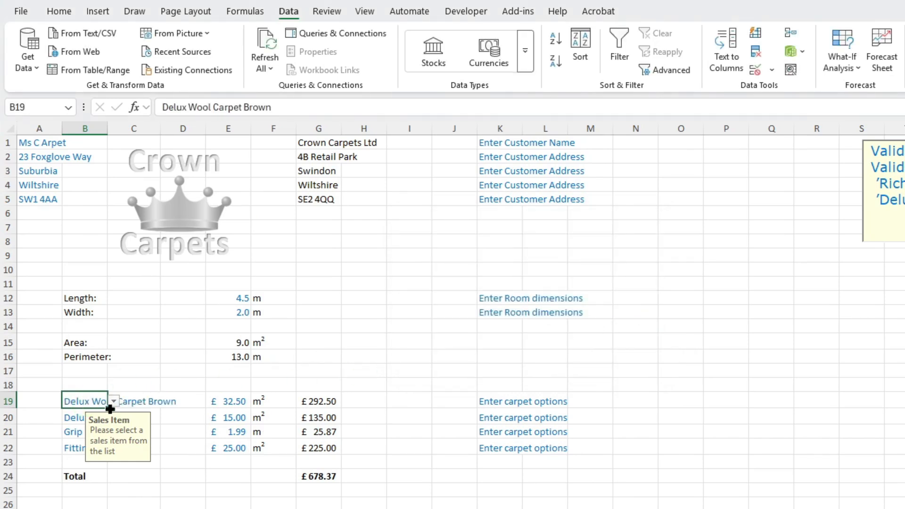
Fill the item and its validation from B19 down to B22, and change B20 to Delux Underlay from the list filtered by "und".
left_click_drag(107, 410, 101, 453)
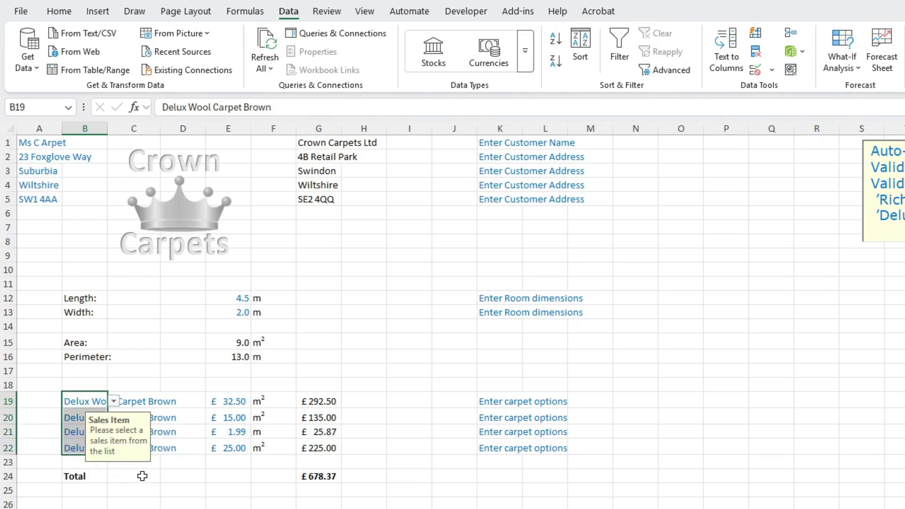
left_click(73, 418)
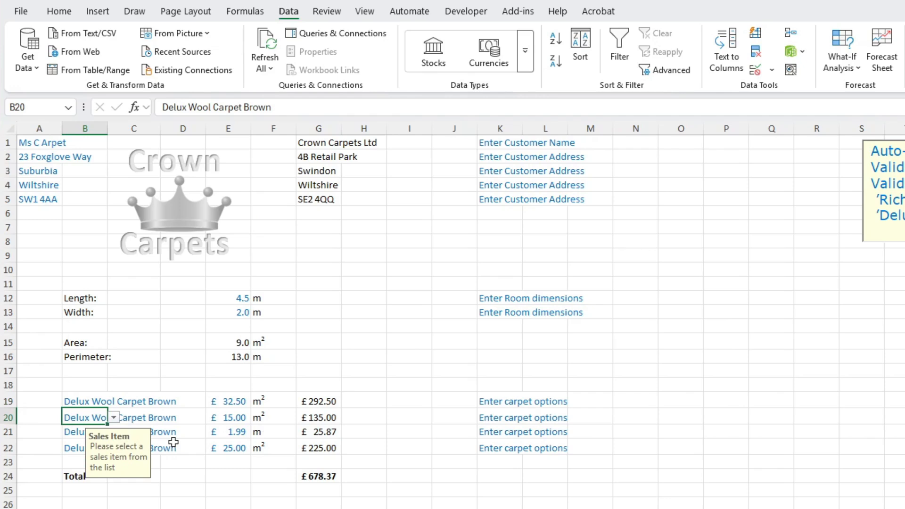
left_click(113, 417)
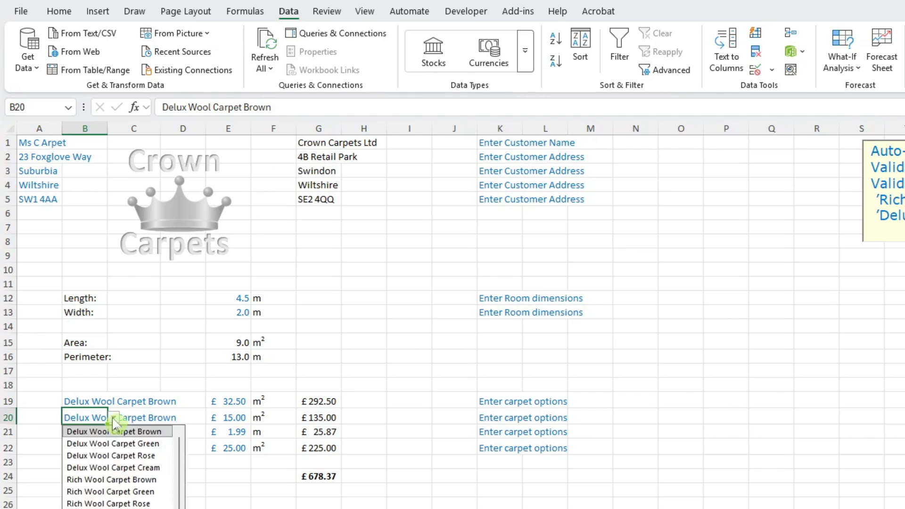
left_click(87, 418)
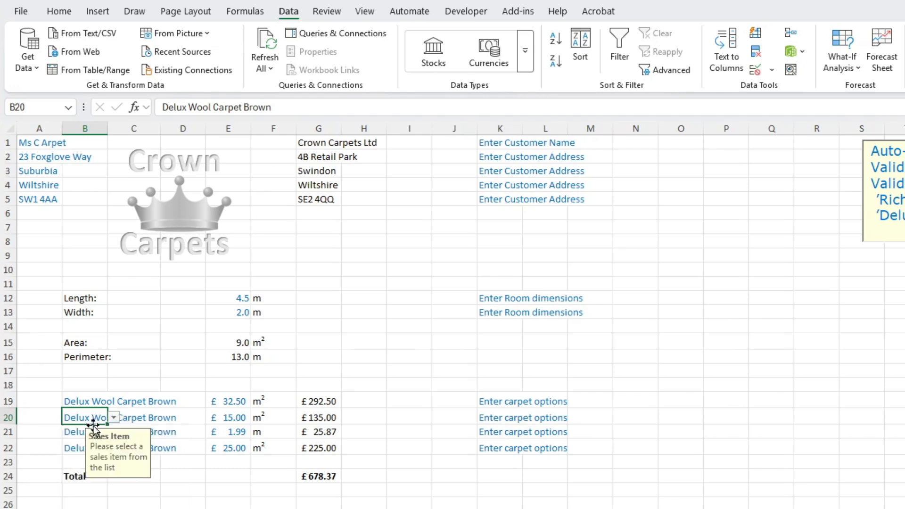
type("und")
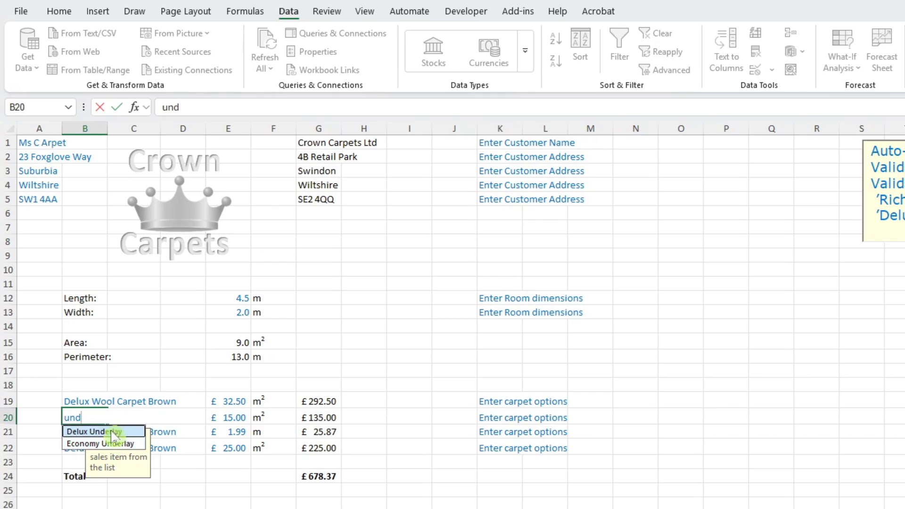
double_click(113, 436)
left_click(68, 432)
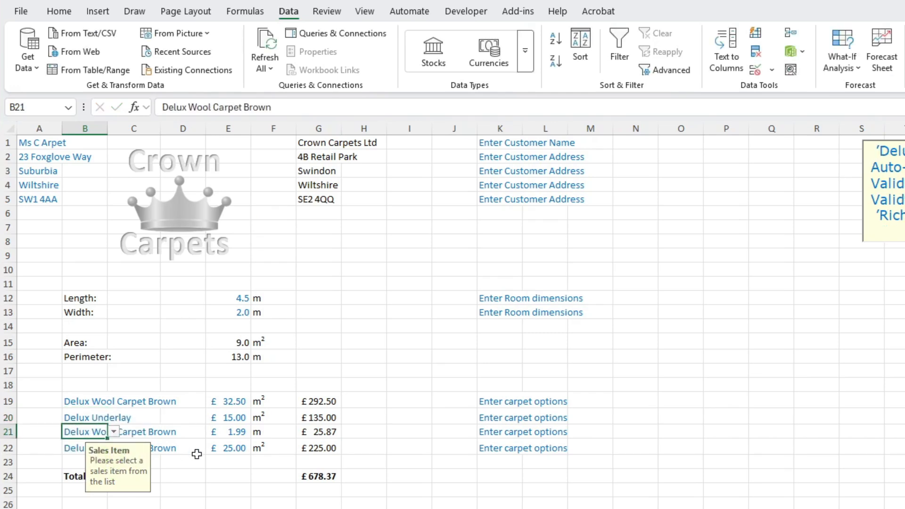
Search B21's catalogue list for a grip item by filtering on "gri", and cancel the entry.
type("gr")
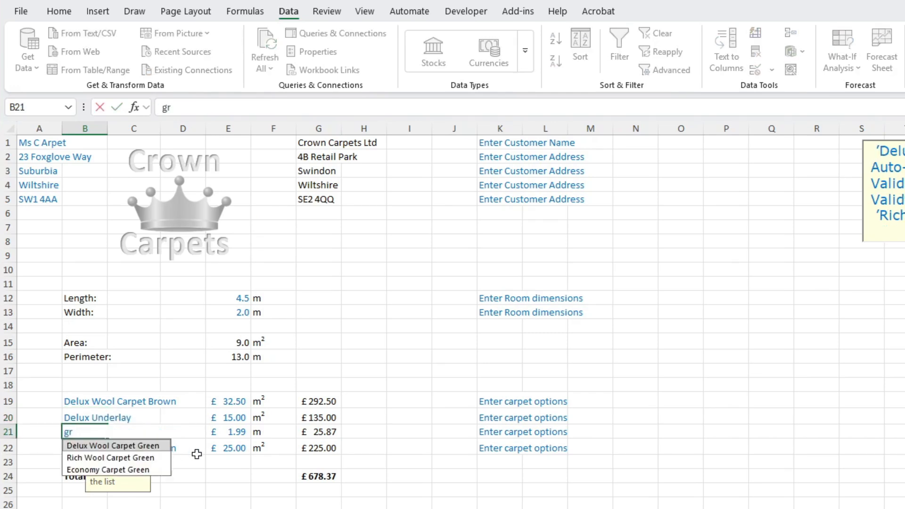
type("i")
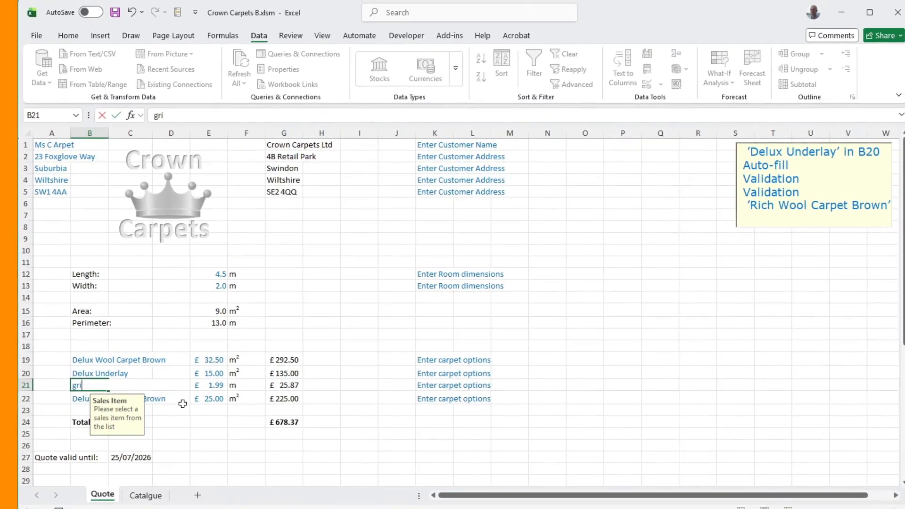
key("Escape")
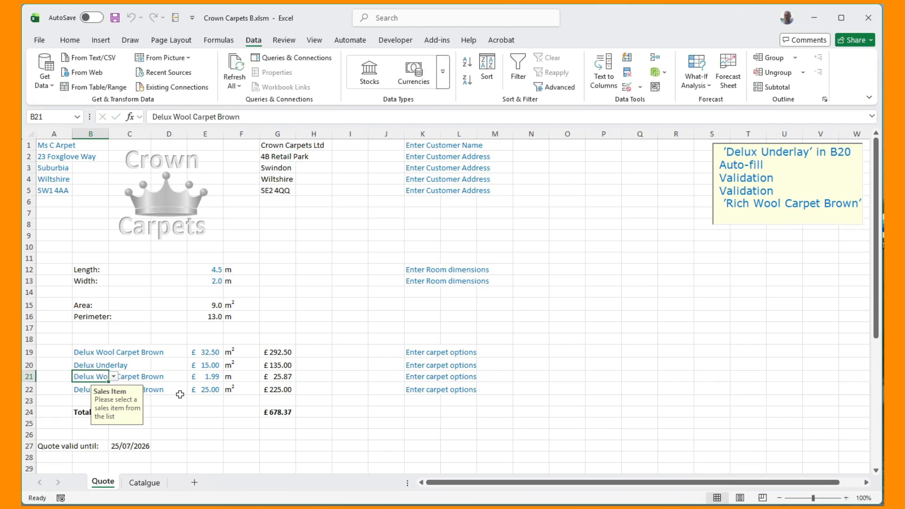
Add Grip Board to row 17 of the Catalgue sheet with a price of 1.99 and m as the unit of measure.
left_click(156, 485)
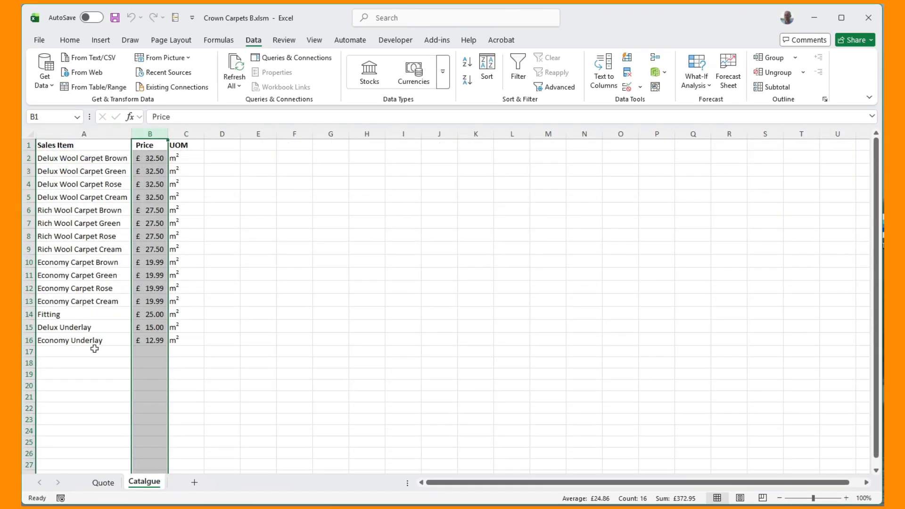
left_click(93, 353)
type("Grip Board")
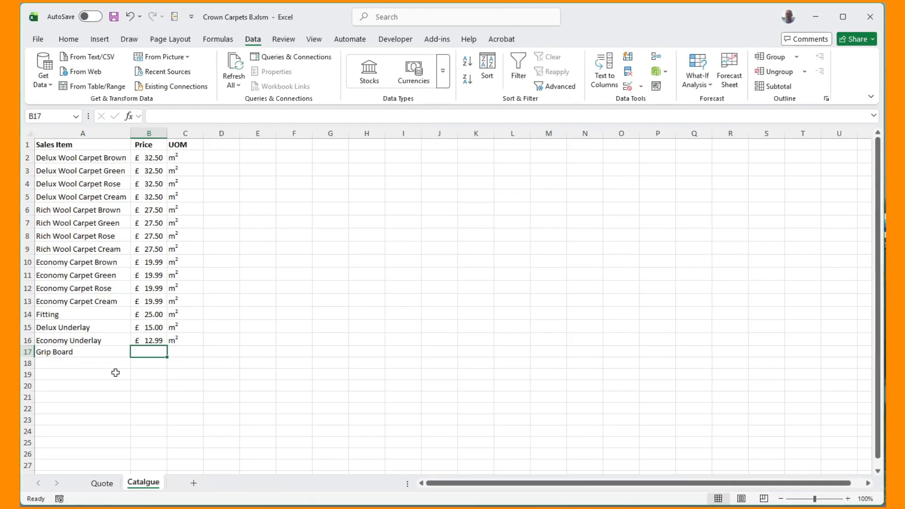
type("1.99")
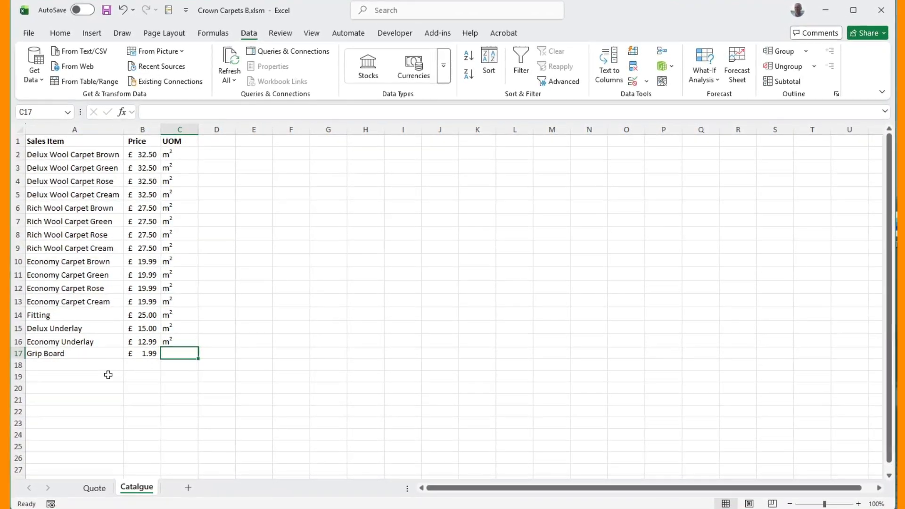
type("m2")
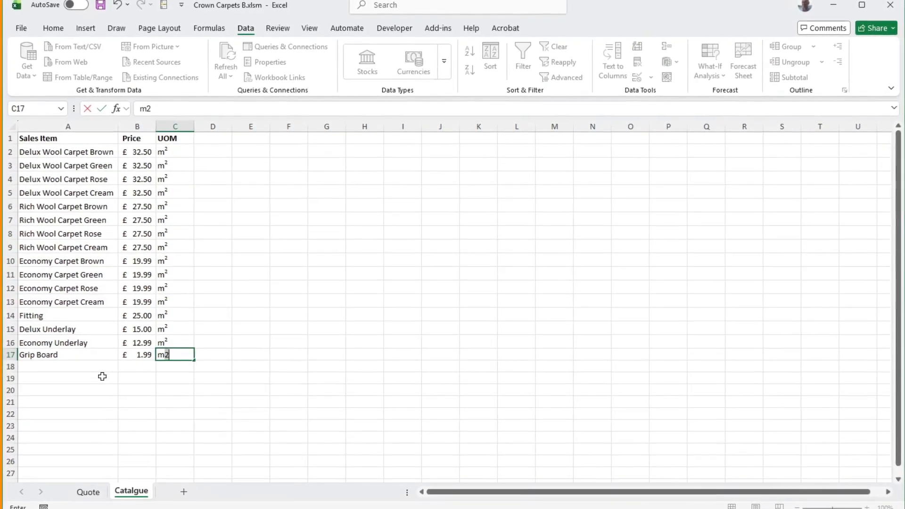
key("BackSpace")
key("Return")
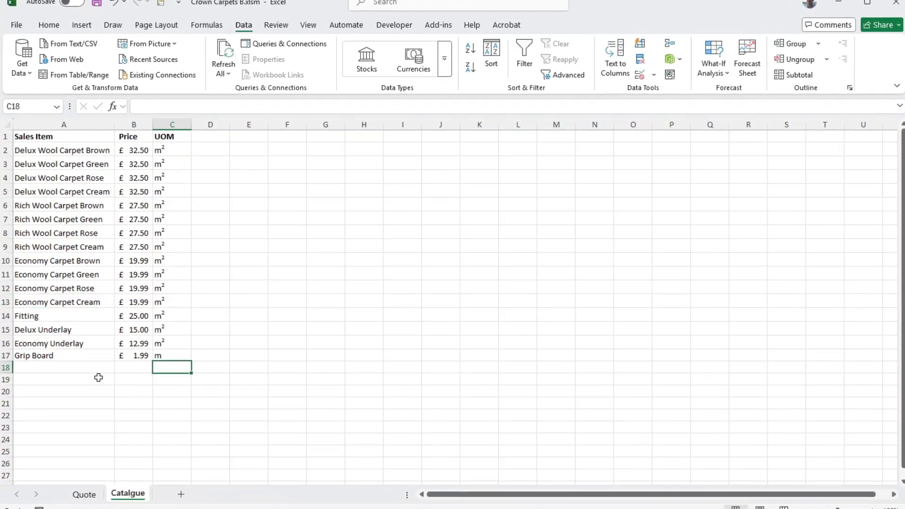
On the Quote sheet, set B21 to Delux Wool Carpet Green from the list filtered by "gr".
left_click(83, 494)
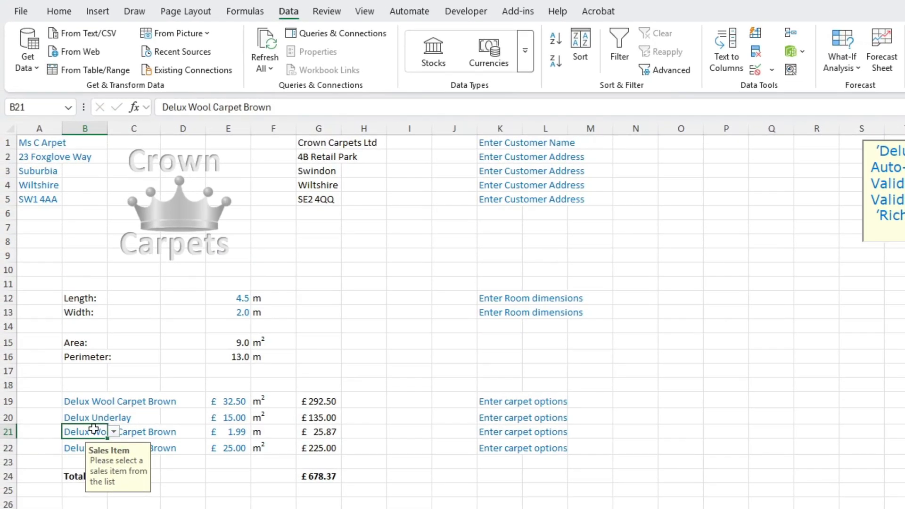
type("gr")
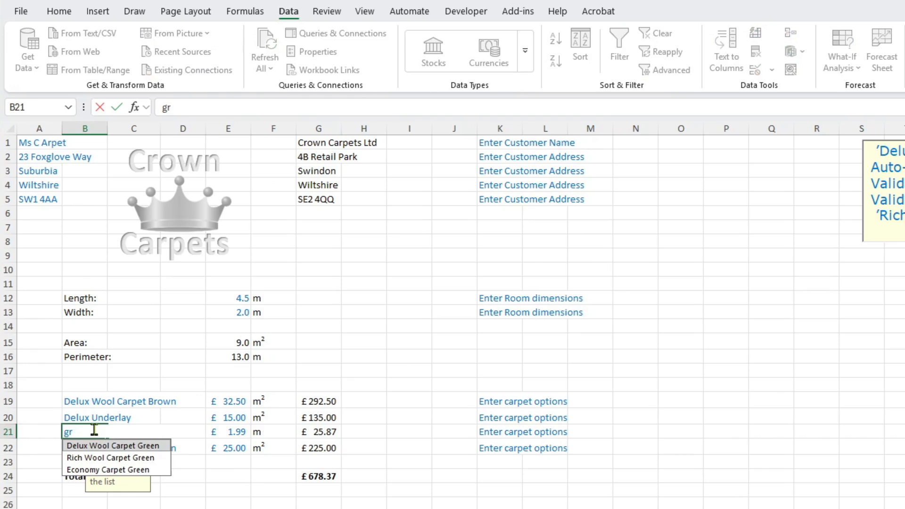
key("Return")
left_click(212, 490)
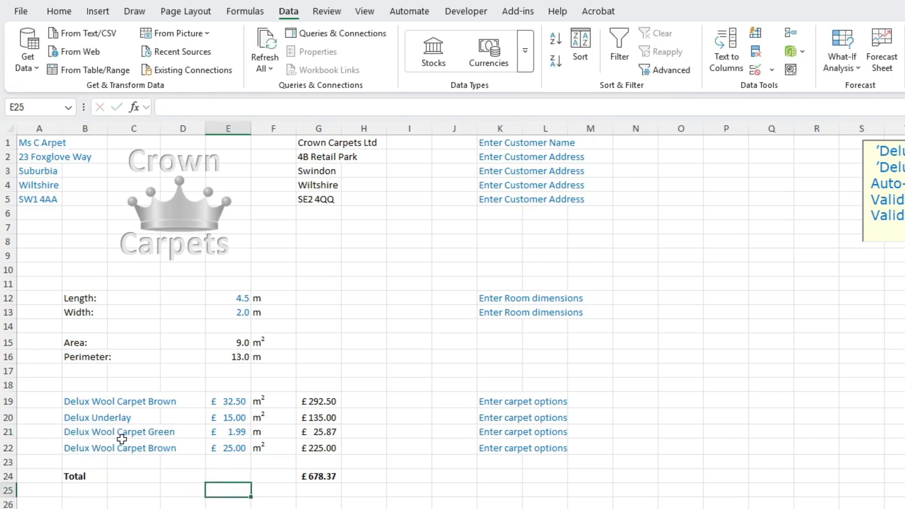
Examine the list source in B21's validation settings and compare it with the item rows on the Catalgue sheet.
left_click(91, 432)
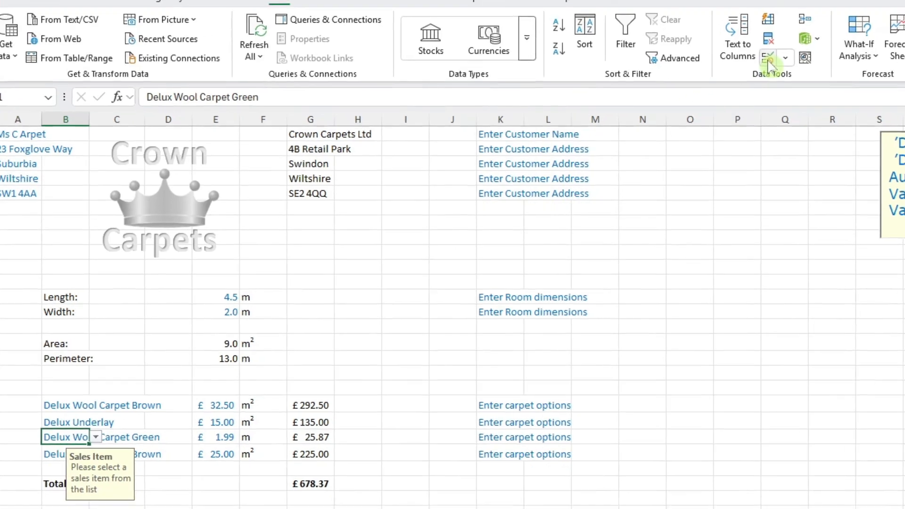
left_click(756, 73)
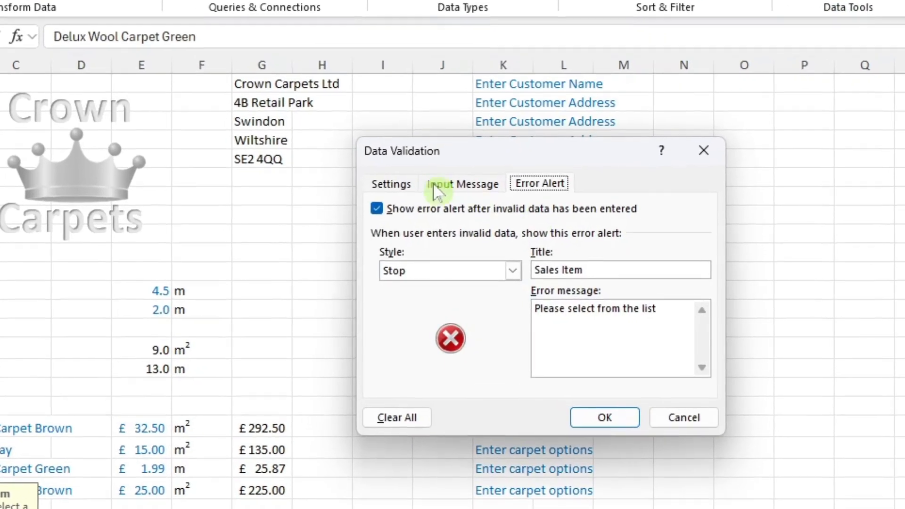
left_click(411, 194)
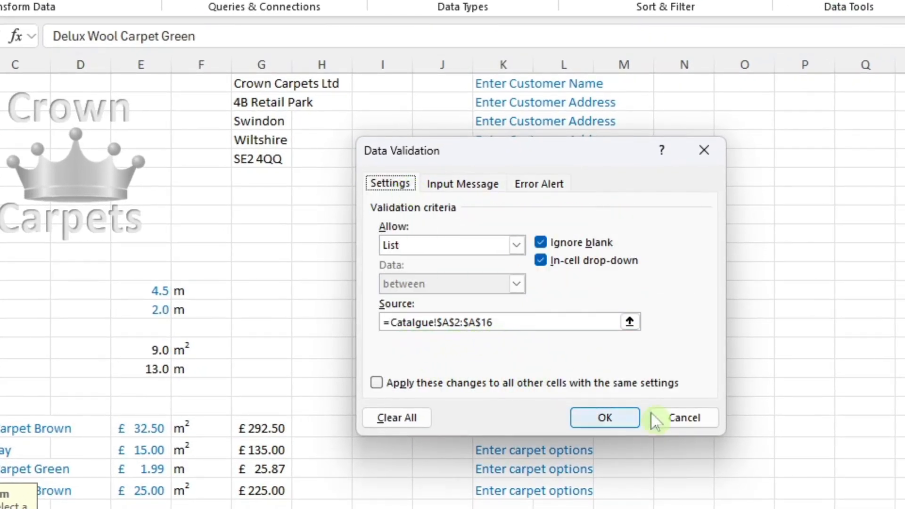
left_click(614, 420)
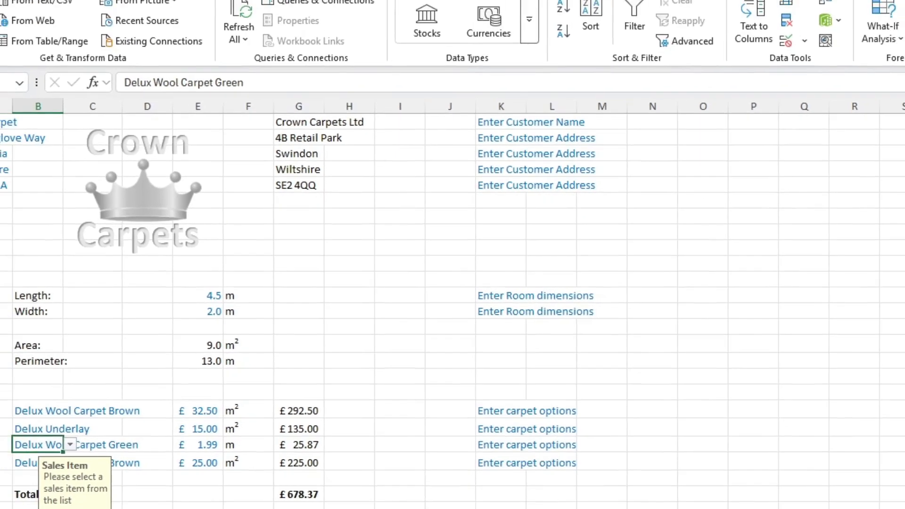
key("ctrl+Page_Down")
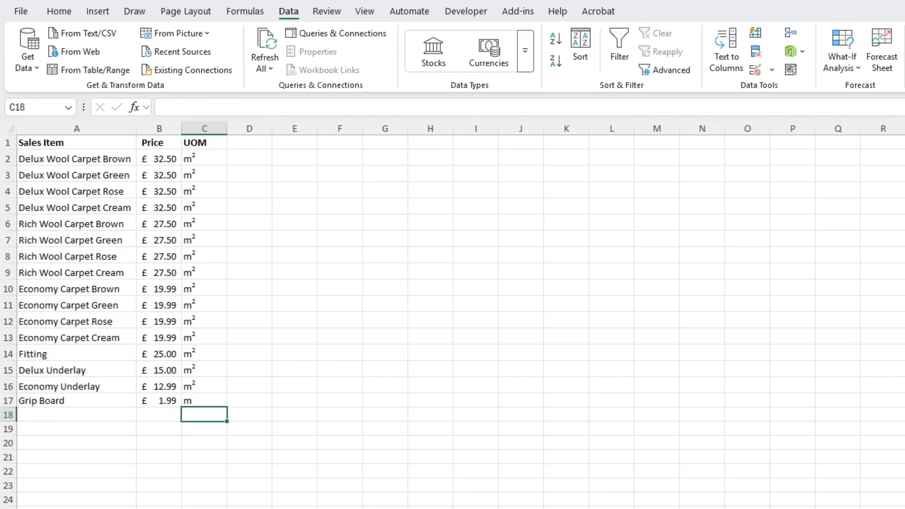
key("ctrl+Page_Up")
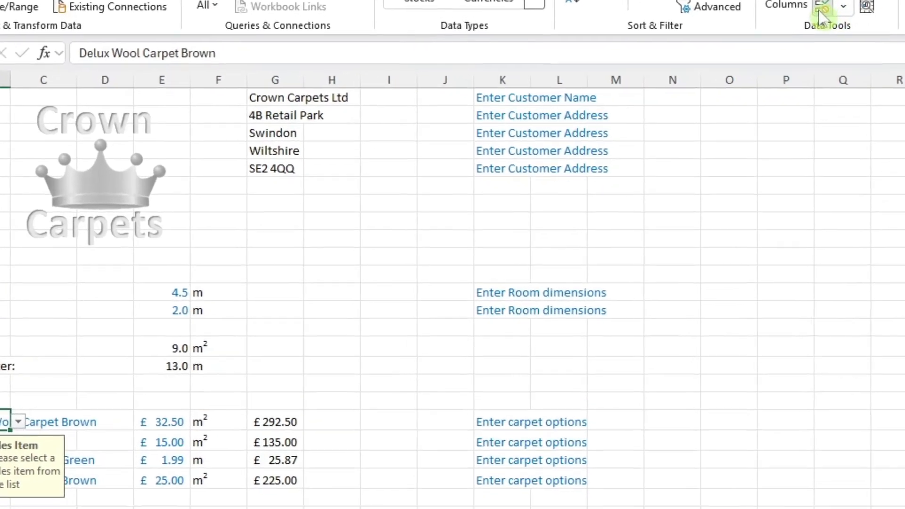
Extend B19's validation list source to =Catalgue!$A$2:$A$17, and fill the cell down to B22.
left_click(756, 70)
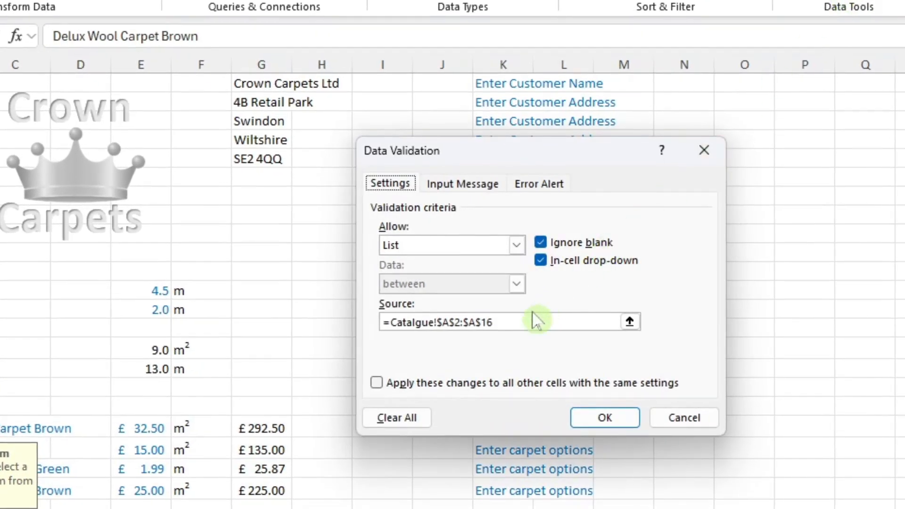
left_click(509, 324)
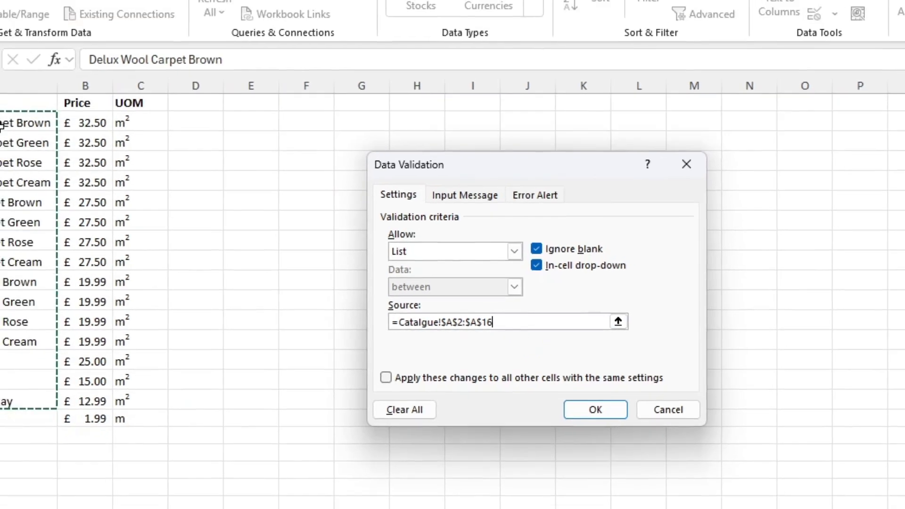
left_click_drag(7, 105, 41, 407)
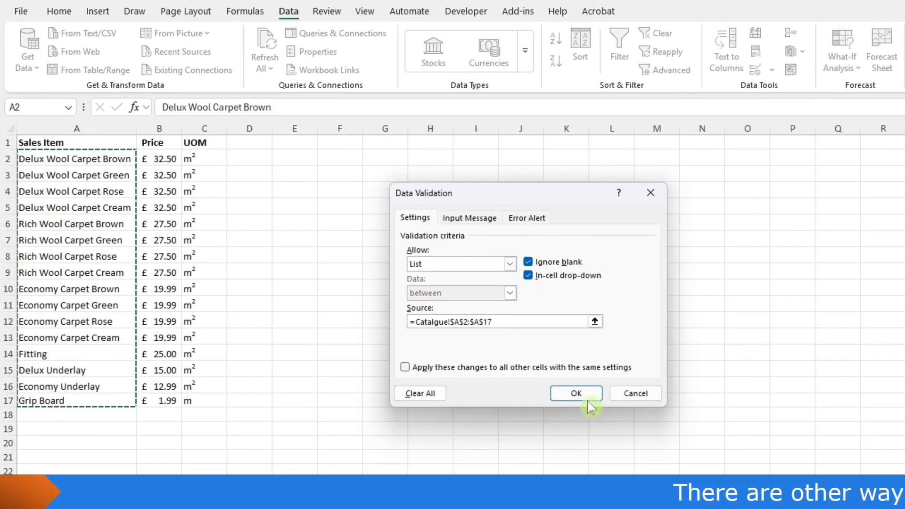
left_click(588, 400)
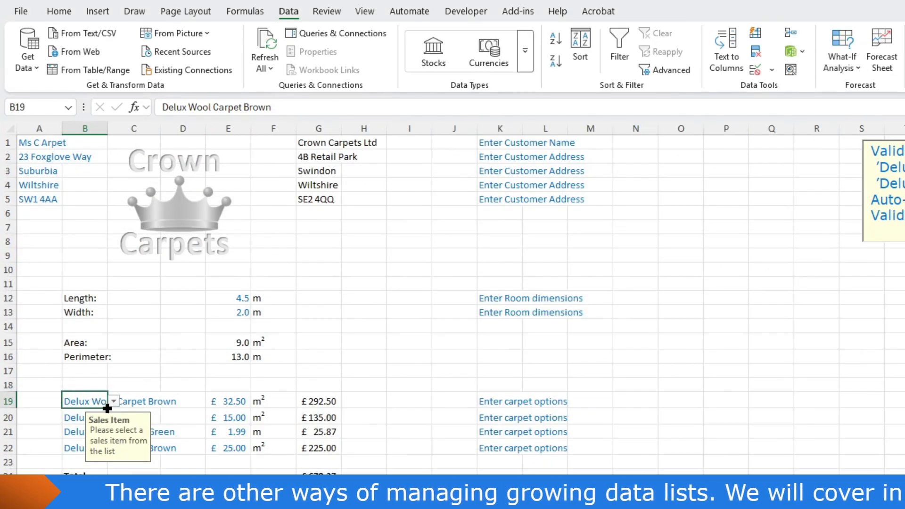
left_click_drag(107, 408, 105, 448)
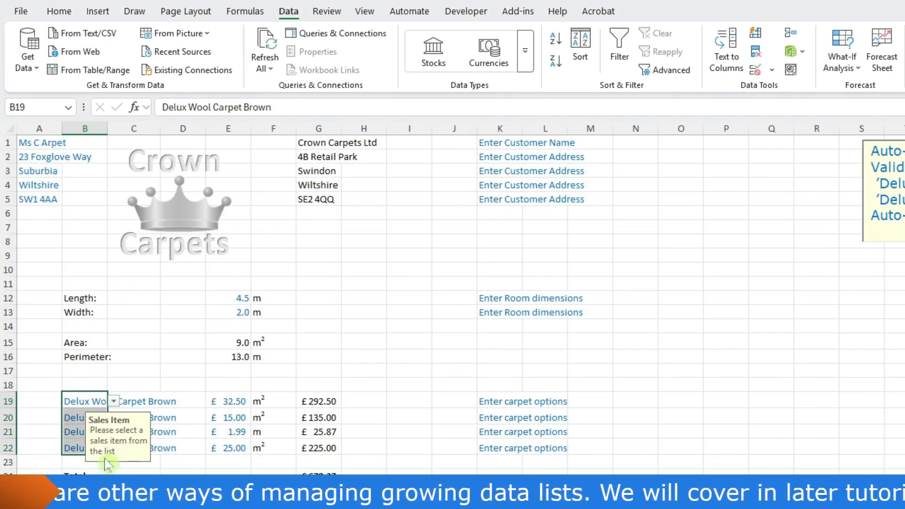
Set B20 to Delux Underlay from the drop-down list filtered by "und".
left_click(82, 417)
left_click(114, 417)
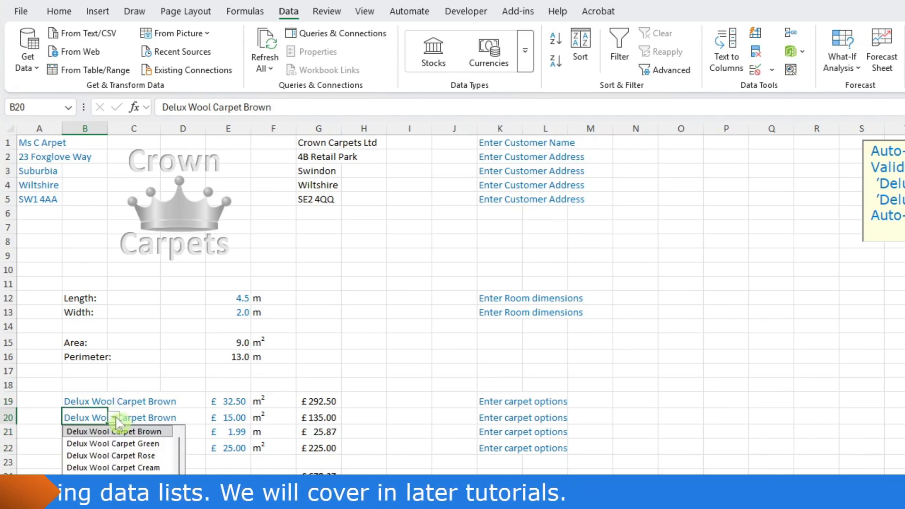
left_click(91, 417)
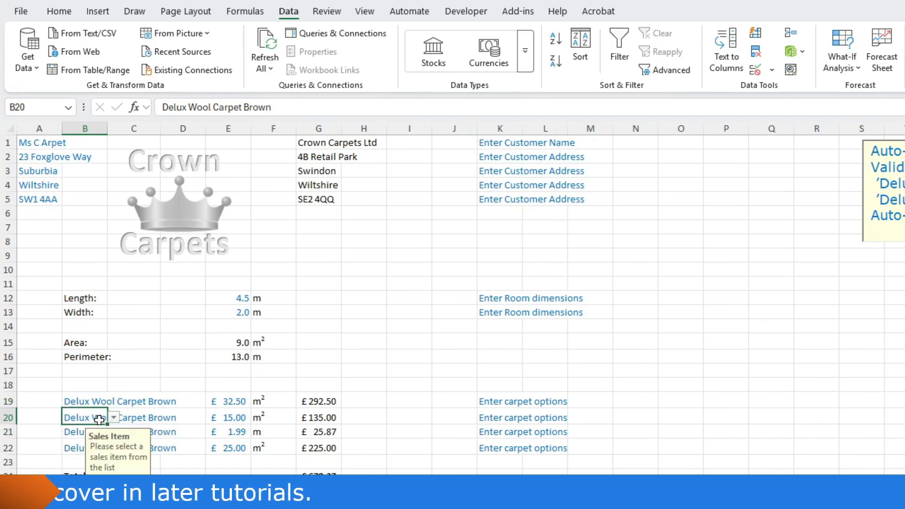
type("und")
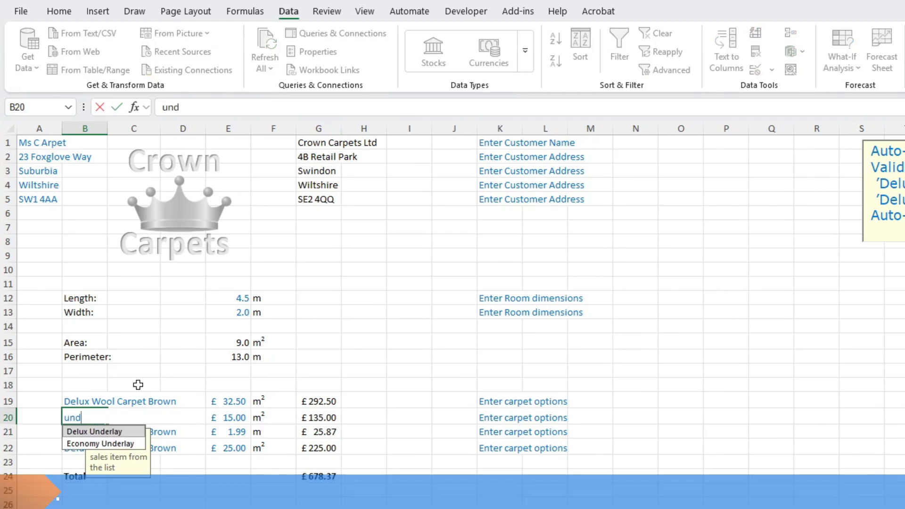
key("Return")
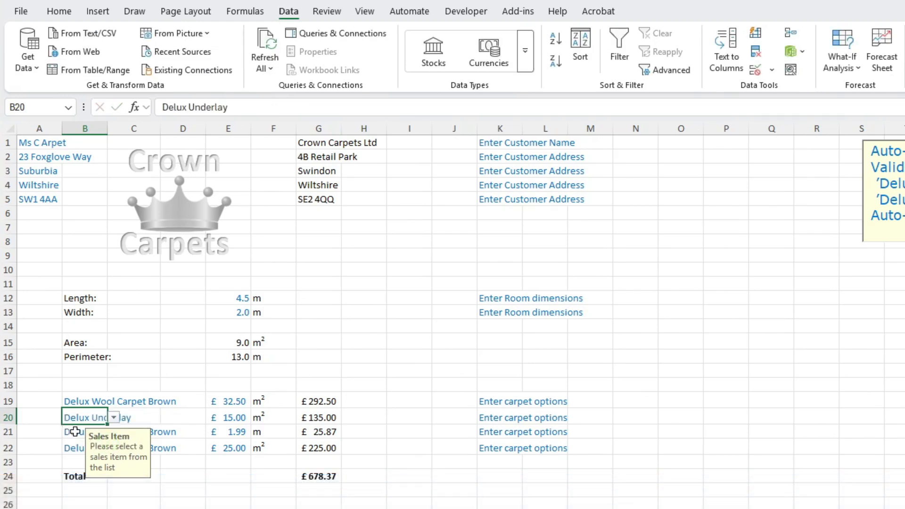
key("Return")
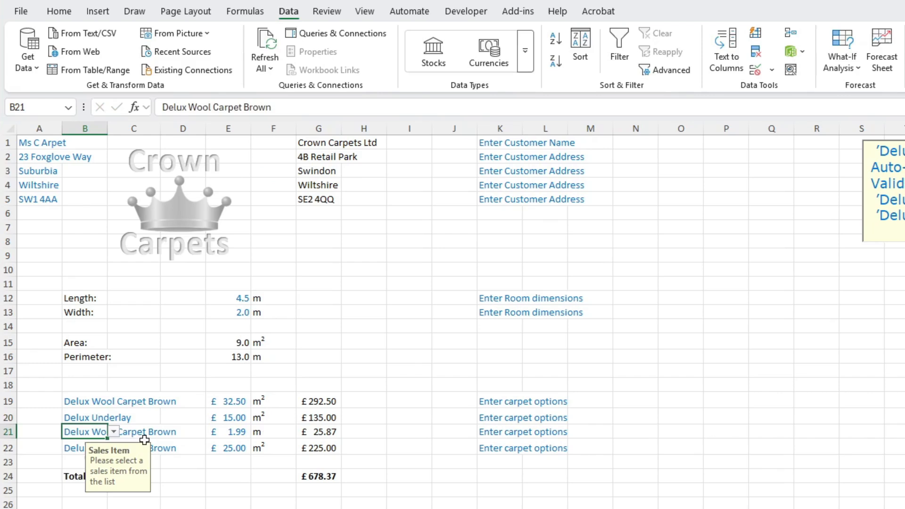
Set B21 to Grip Board and B22 to Fitting from their filtered drop-down lists.
type("gri")
key("Return")
key("Return")
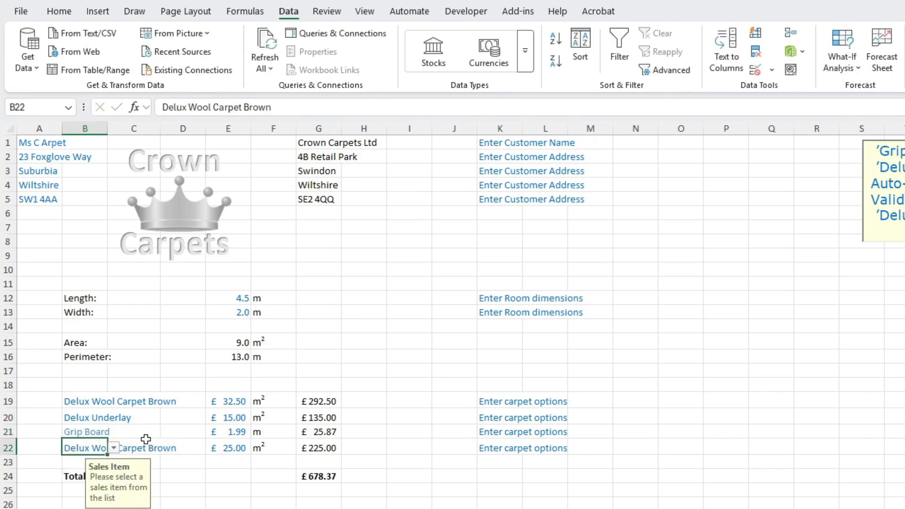
type("fitt")
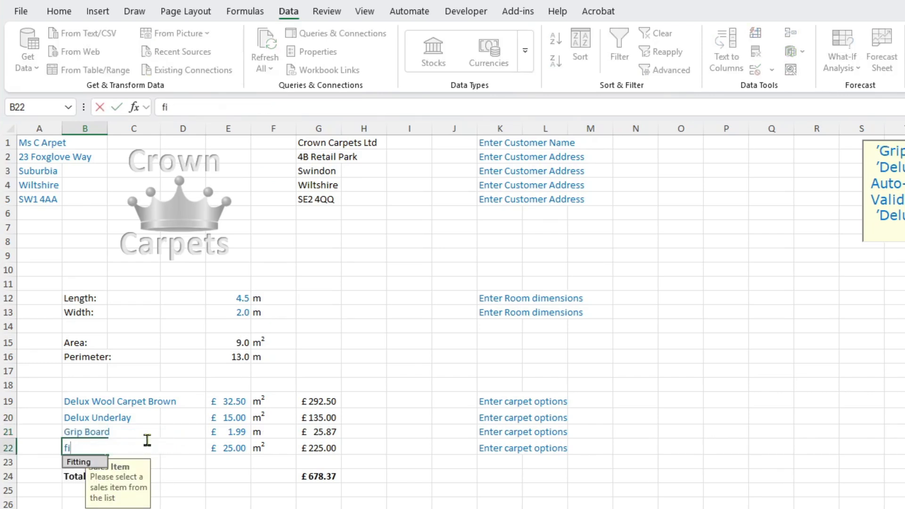
key("Return")
key("Return")
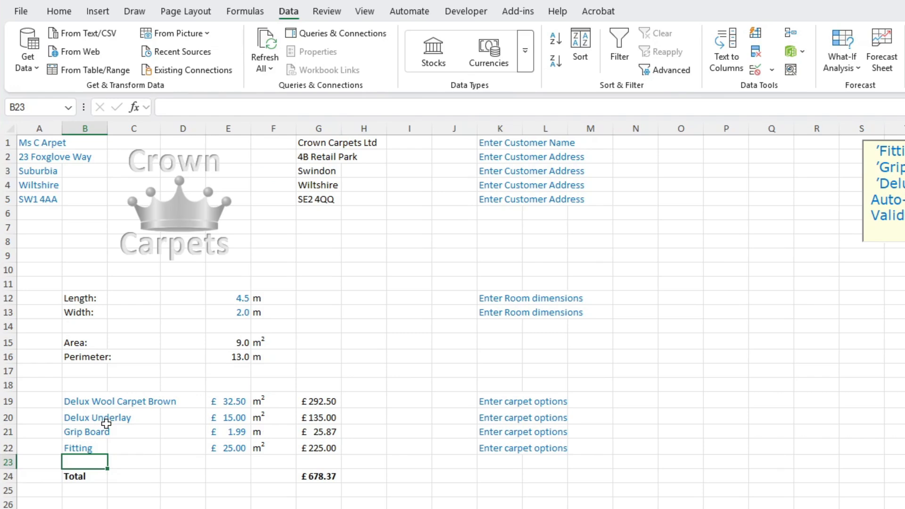
Insert the XLOOKUP function in E19, finding it with a function search for "lookup value".
left_click(231, 401)
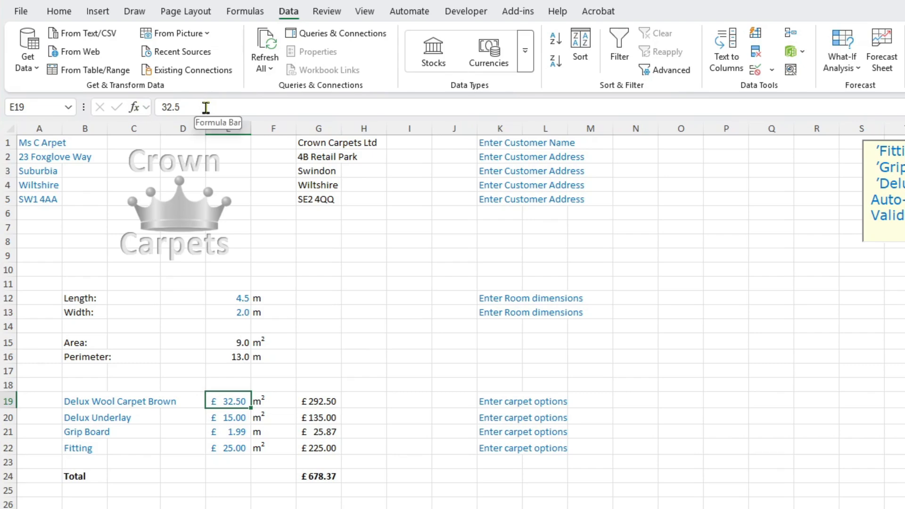
left_click(135, 111)
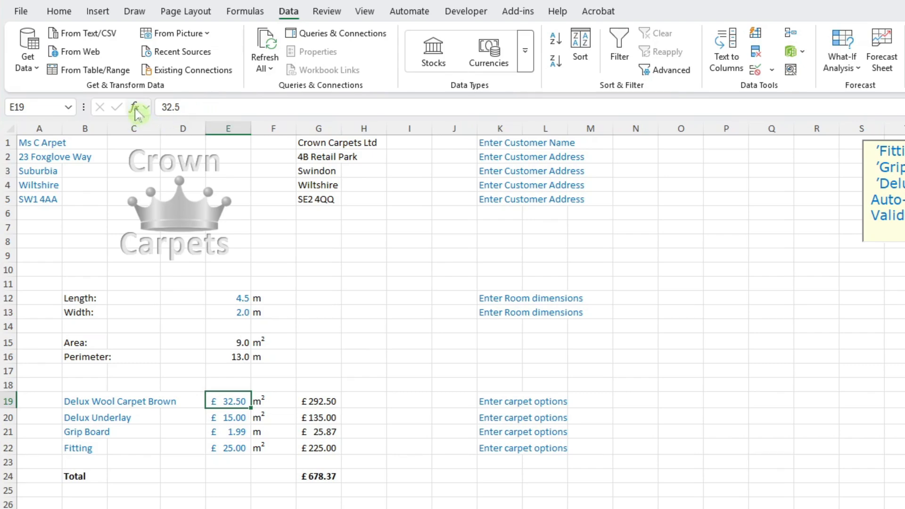
left_click(135, 111)
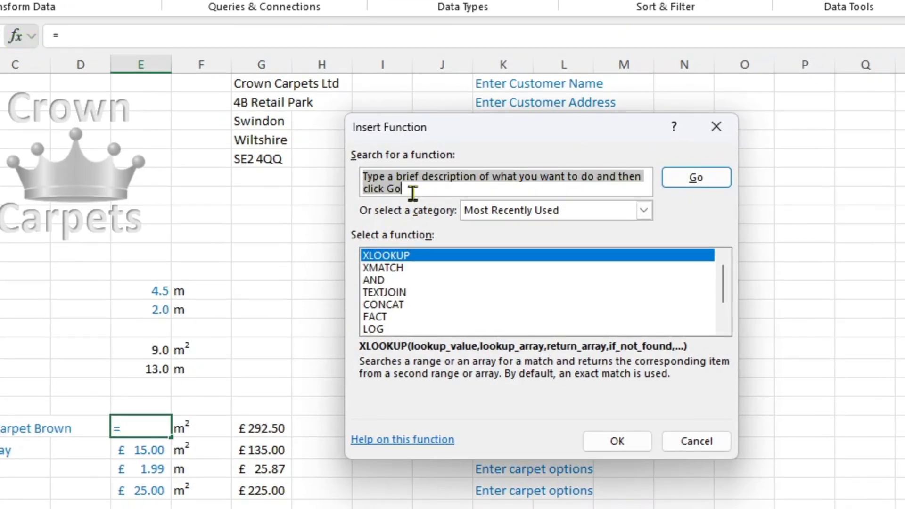
left_click_drag(411, 191, 350, 175)
left_click(644, 212)
left_click(472, 178)
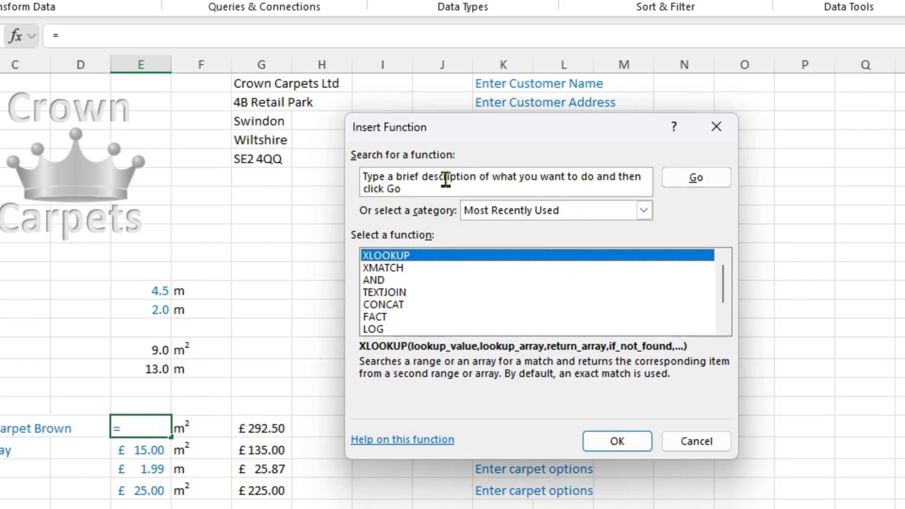
left_click_drag(410, 188, 363, 178)
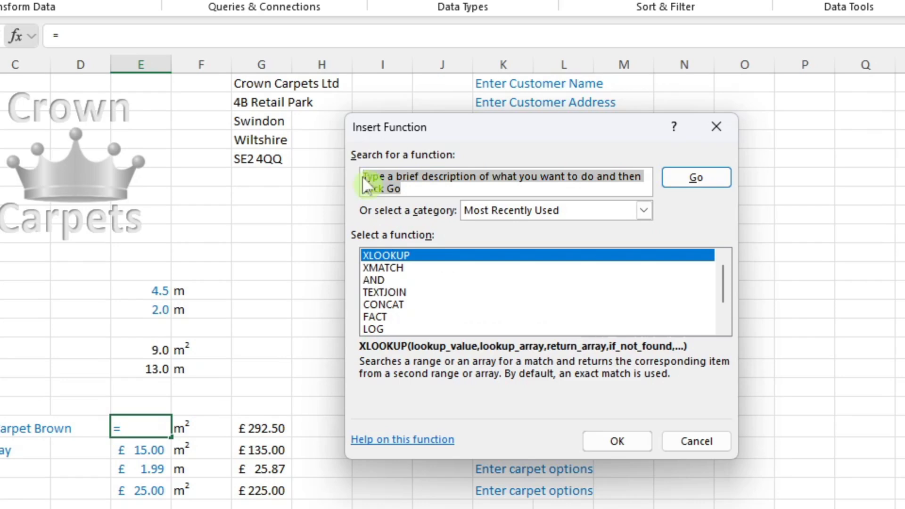
type("looku")
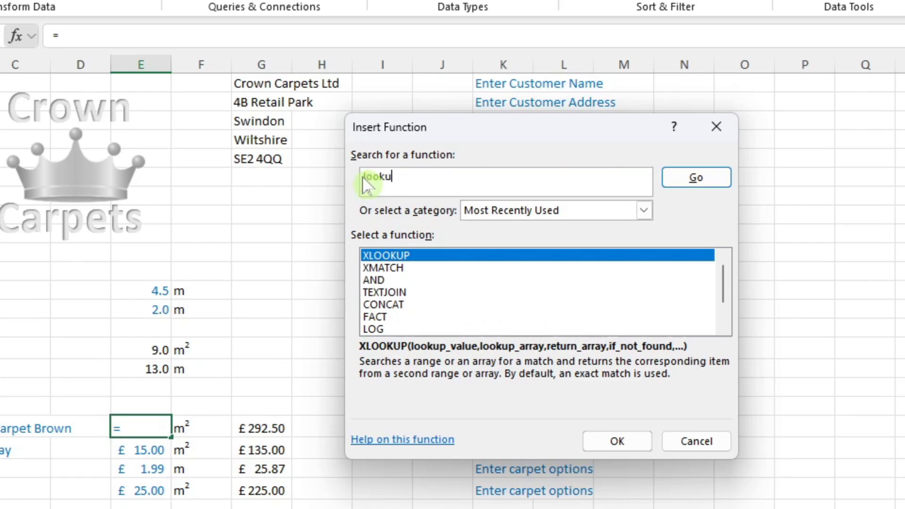
type("p value")
key("Return")
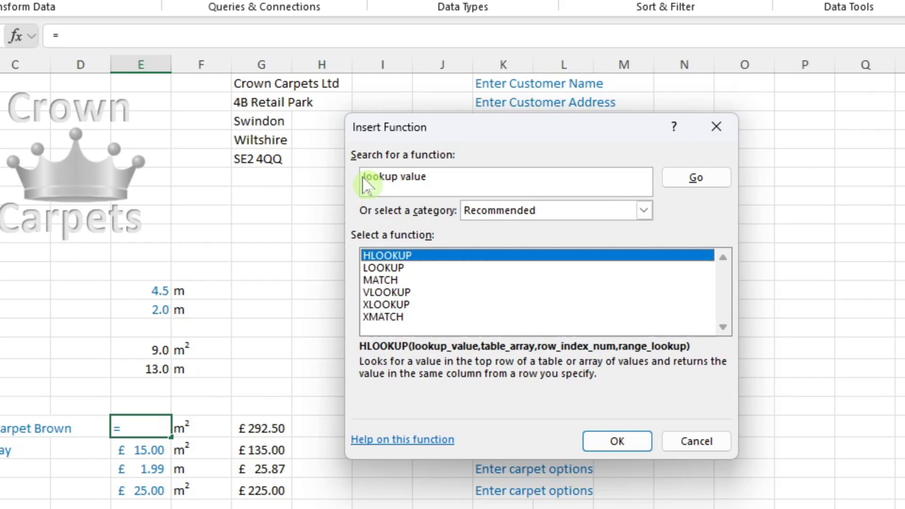
left_click(401, 306)
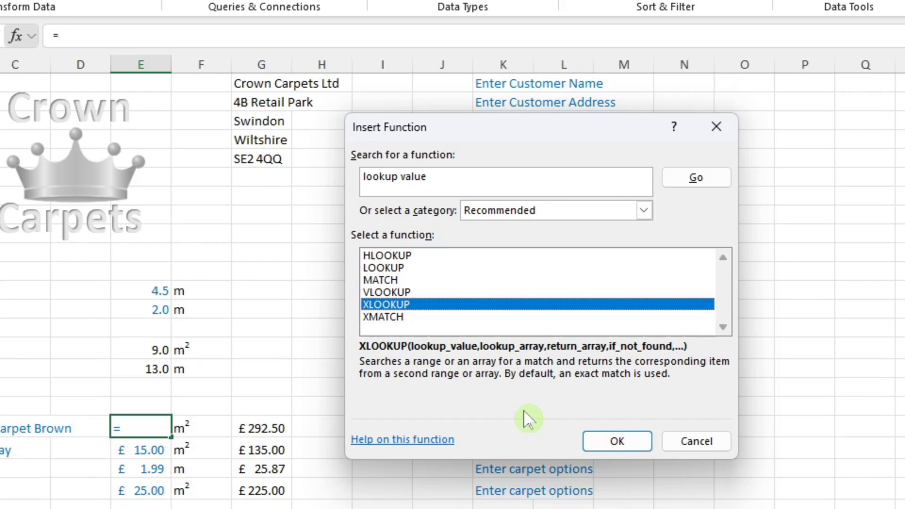
left_click(617, 446)
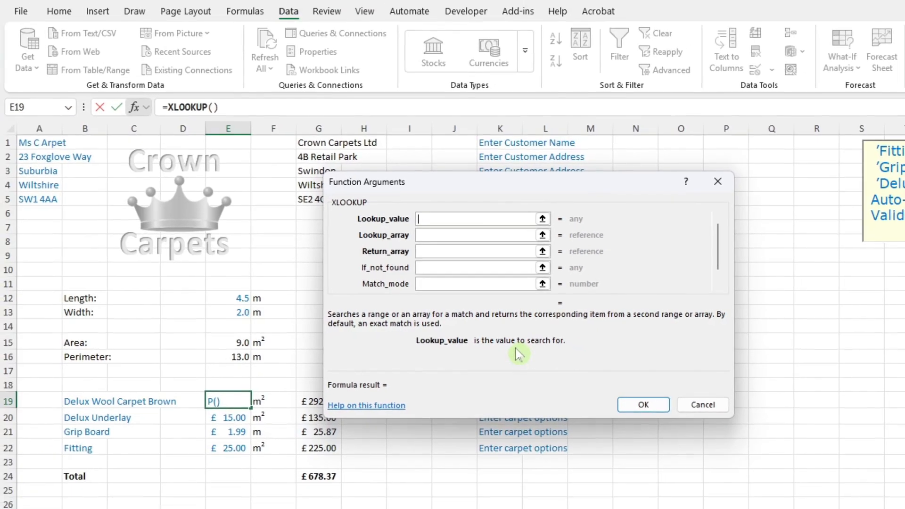
Set the XLOOKUP lookup value to B19 and the lookup array to Catalgue!A2:A17.
left_click(82, 403)
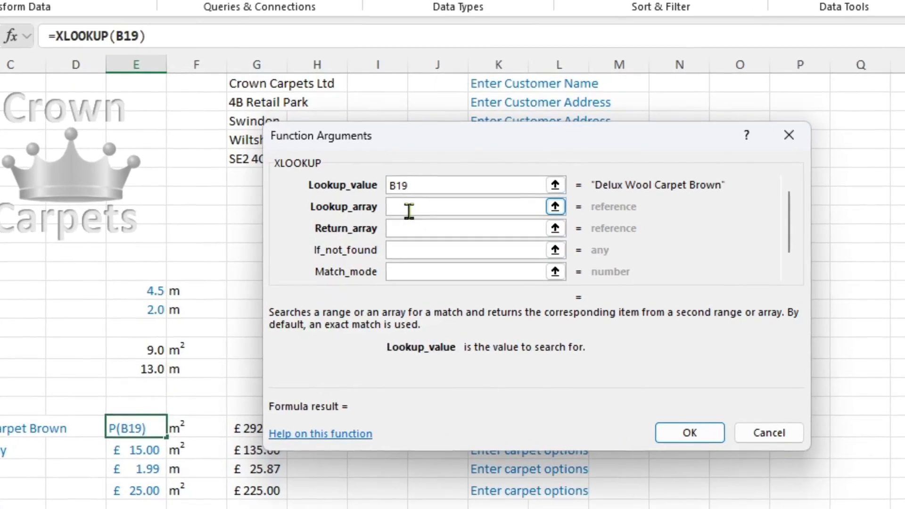
left_click(424, 227)
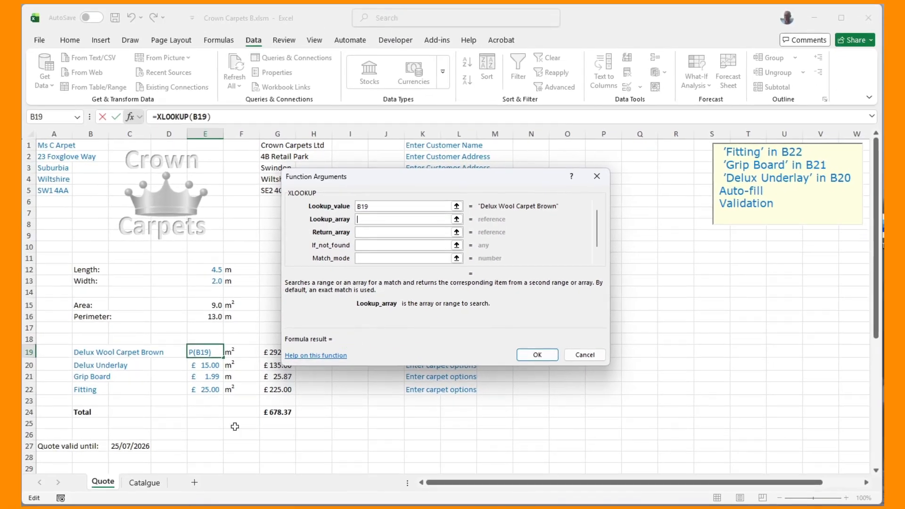
left_click(155, 490)
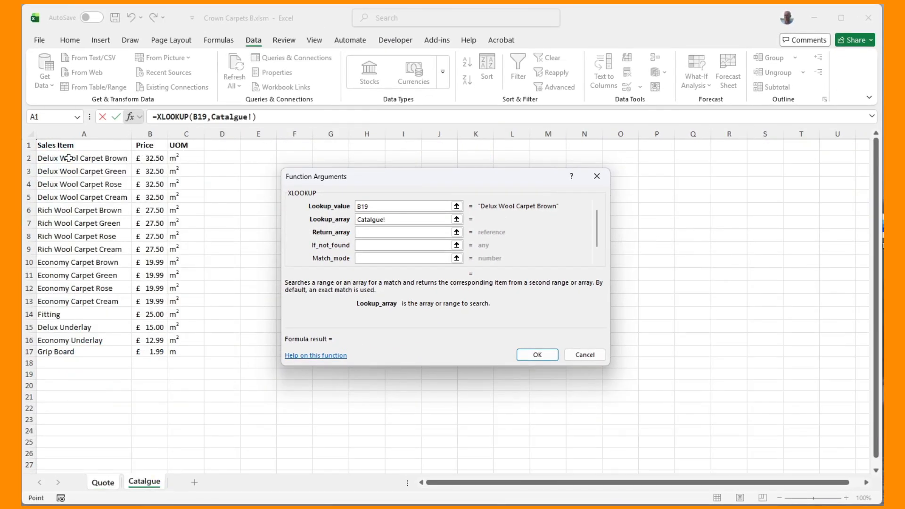
left_click_drag(69, 158, 69, 351)
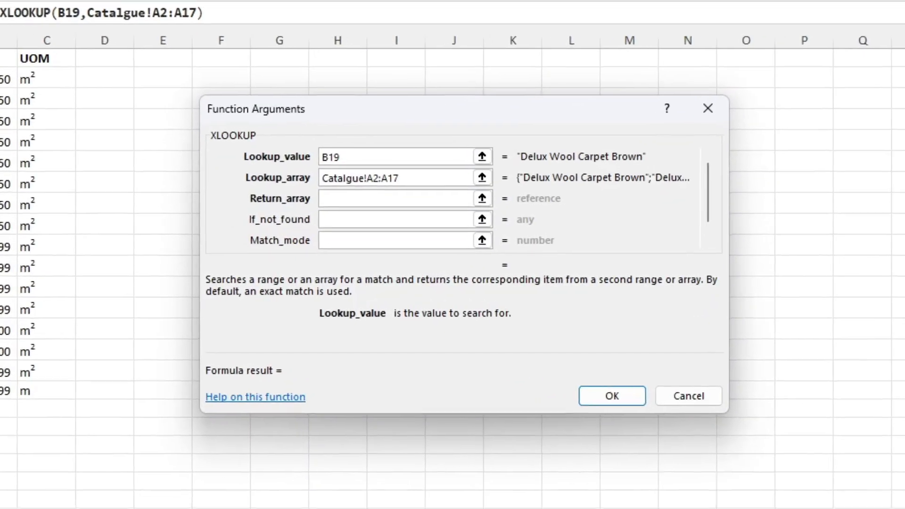
left_click(326, 200)
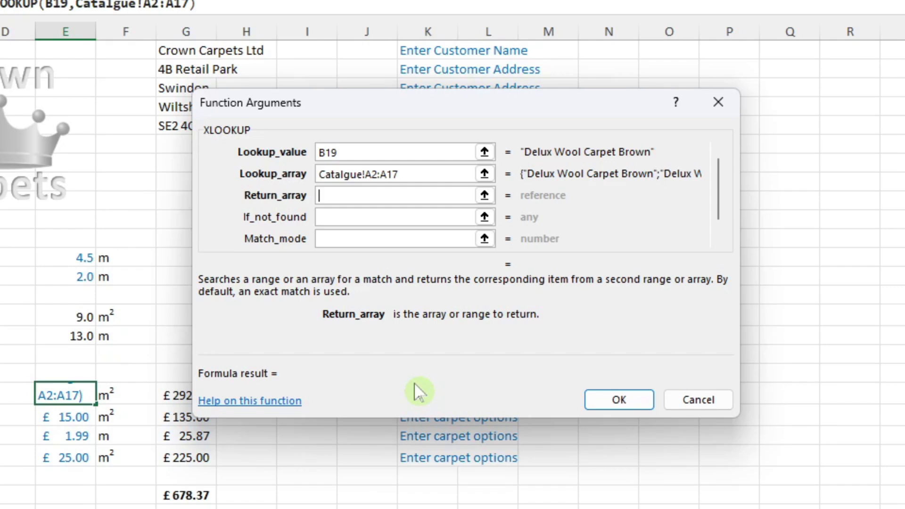
Open the online help for XLOOKUP and read its description, syntax, argument table and worked examples.
left_click(281, 405)
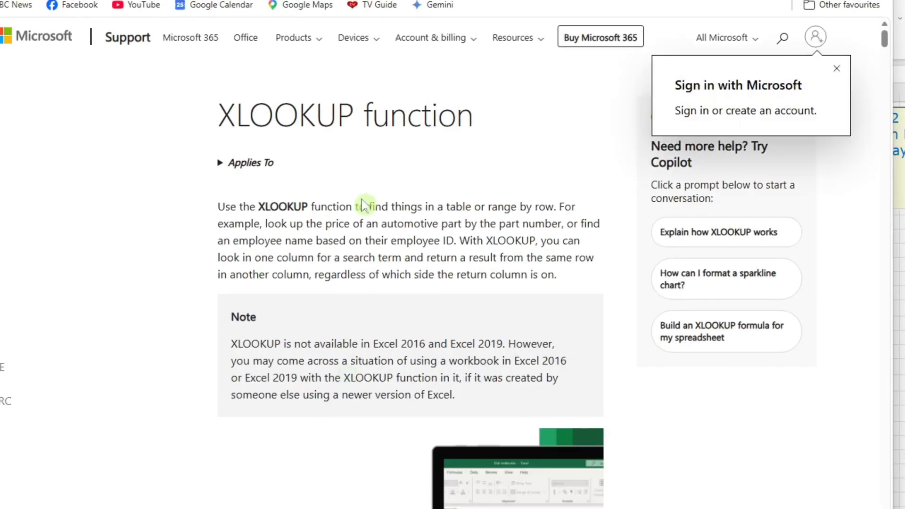
scroll(349, 219, "down", 5)
scroll(350, 221, "up", 5)
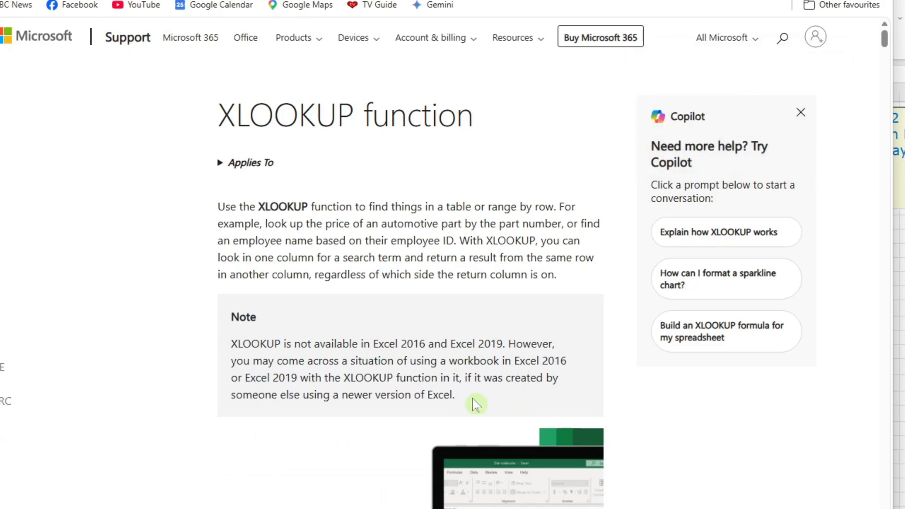
scroll(475, 403, "down", 5)
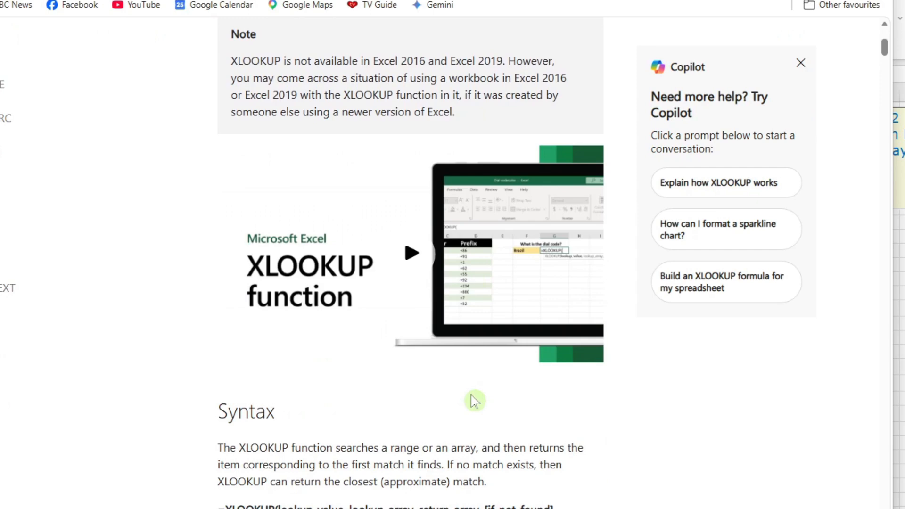
scroll(474, 401, "down", 5)
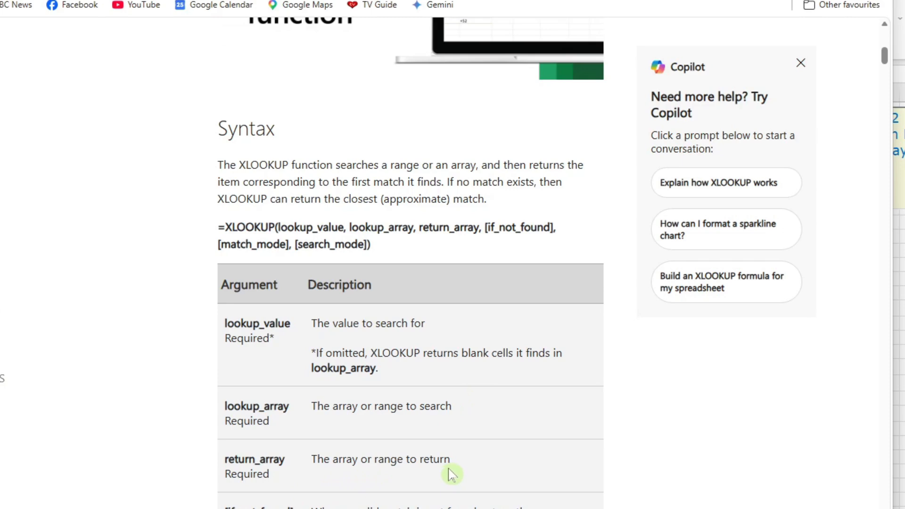
scroll(450, 473, "down", 12)
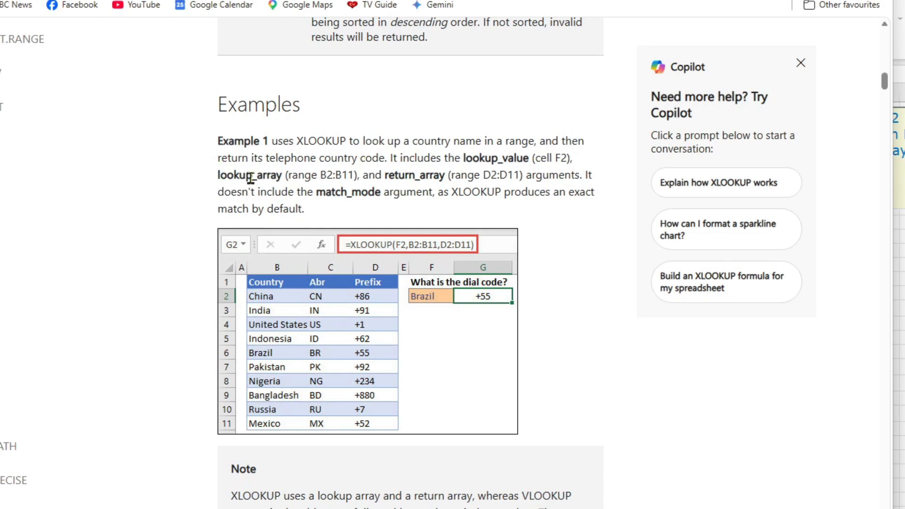
scroll(183, 218, "down", 5)
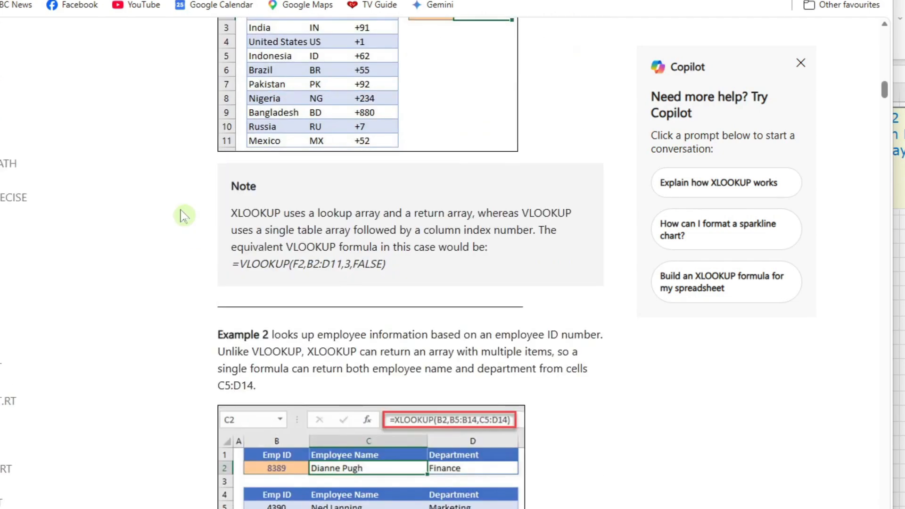
scroll(182, 212, "up", 5)
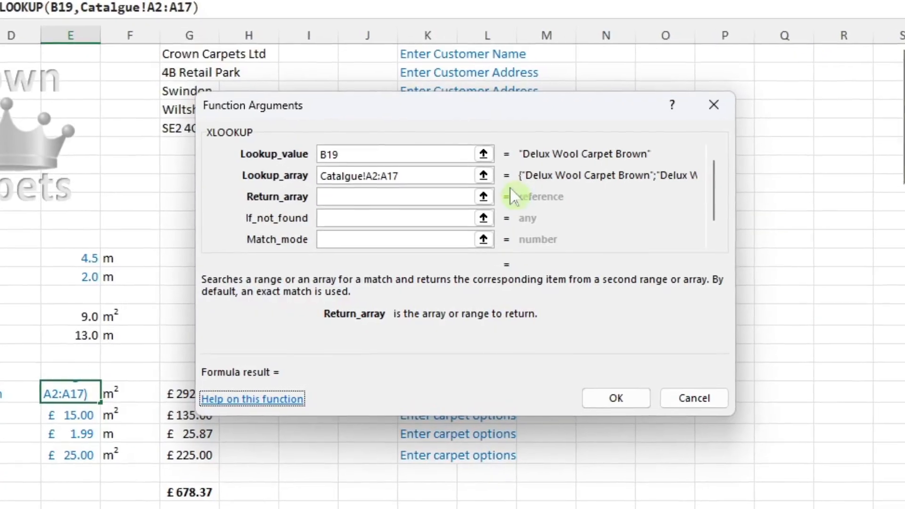
Set the return array to Catalgue!B2:B17, leave the optional arguments empty, and fill the finished E19 formula down to E22.
left_click(368, 201)
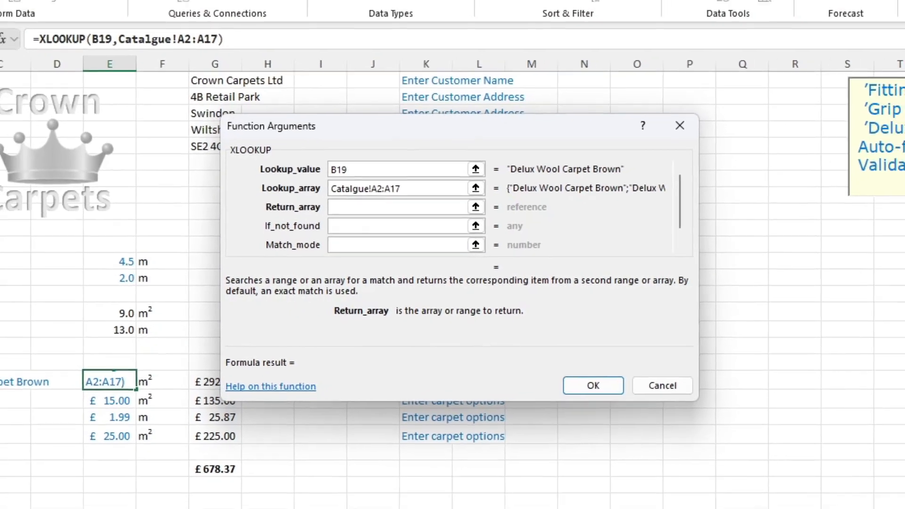
left_click(125, 503)
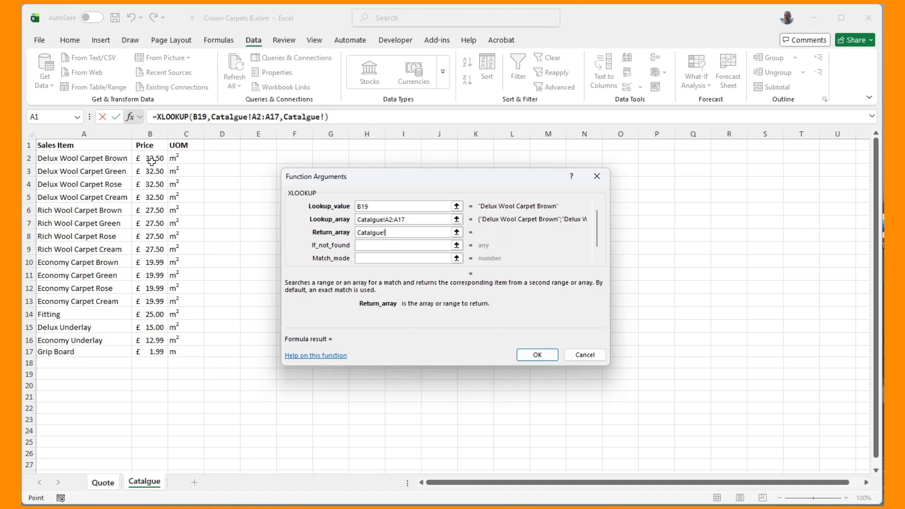
left_click_drag(122, 145, 149, 351)
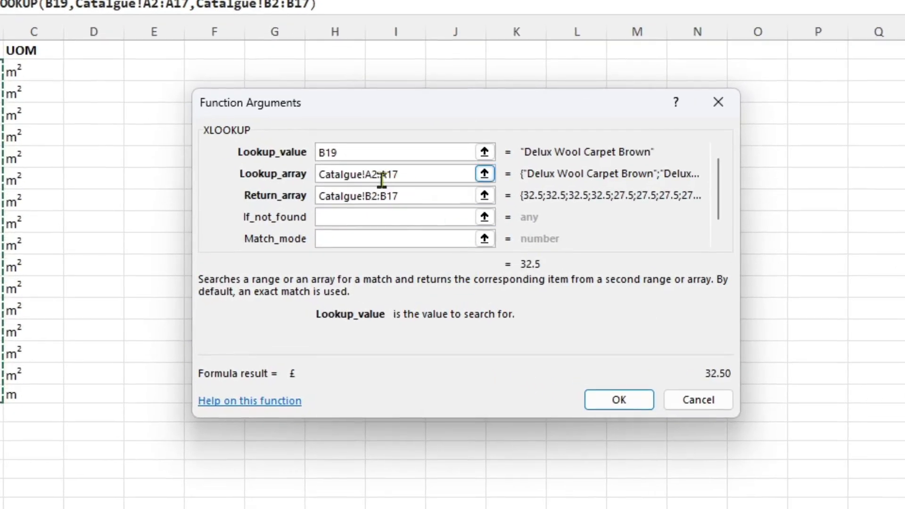
left_click(391, 196)
left_click(396, 217)
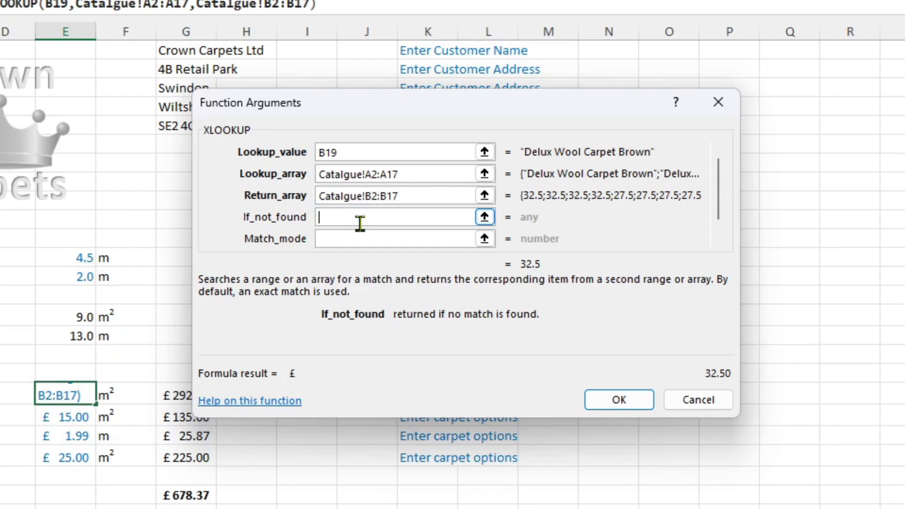
left_click(375, 240)
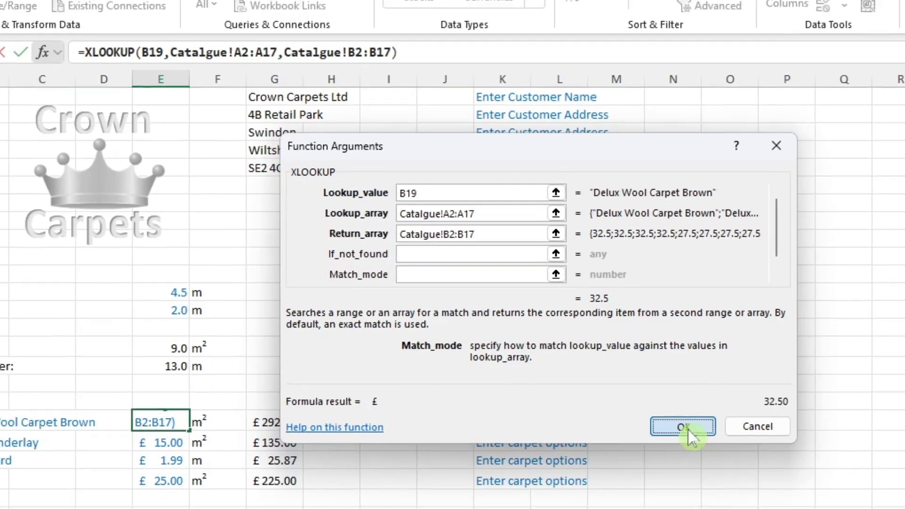
left_click(696, 434)
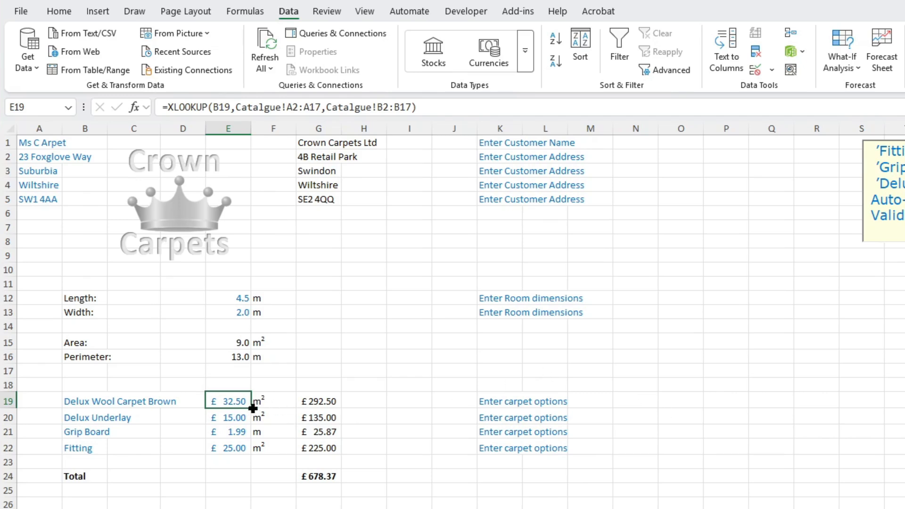
left_click_drag(253, 408, 250, 454)
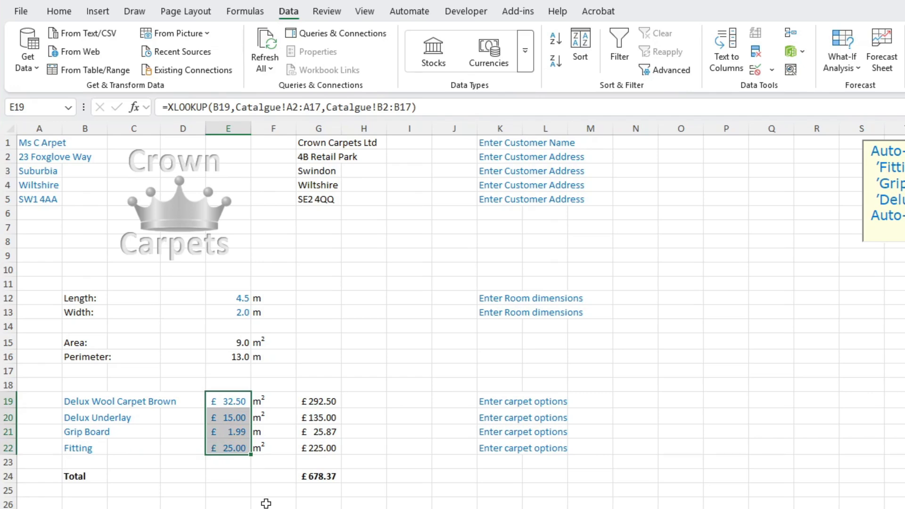
Replace the unit text in F19 with an XLOOKUP formula that uses B19 as its lookup value.
left_click(272, 401)
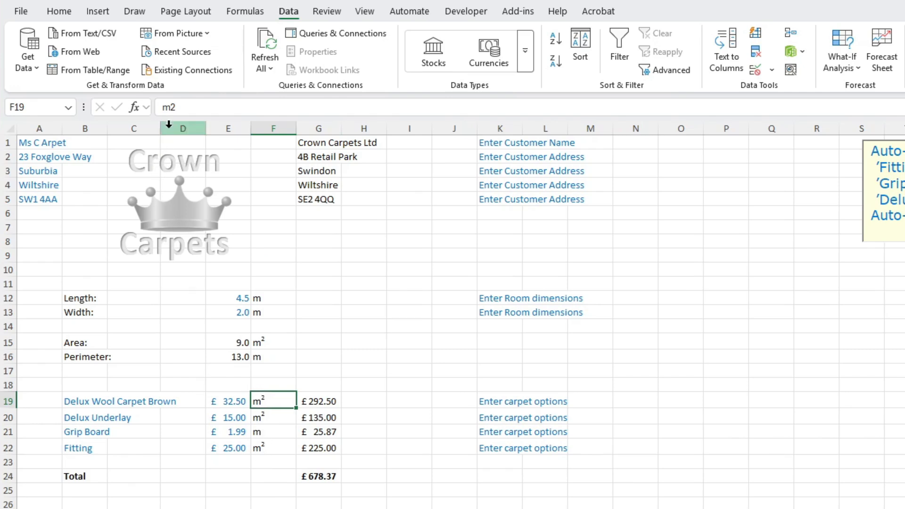
left_click_drag(184, 108, 159, 108)
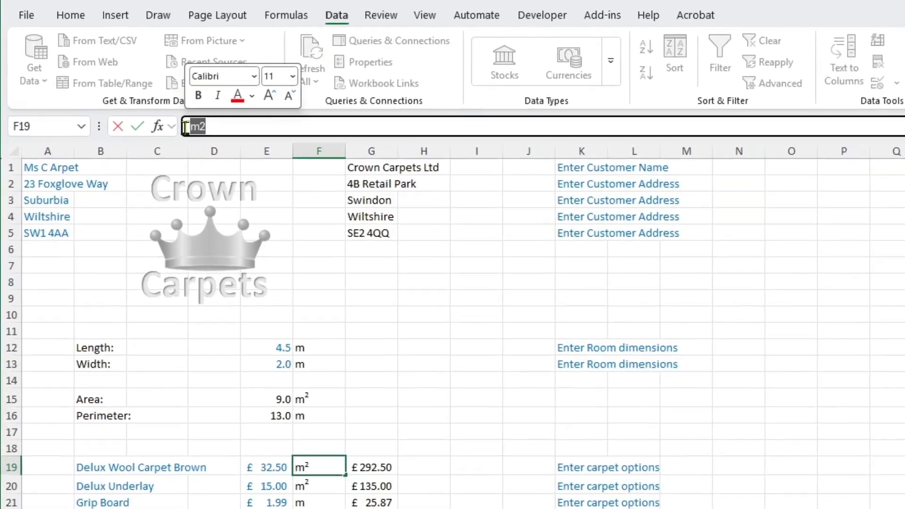
type("=")
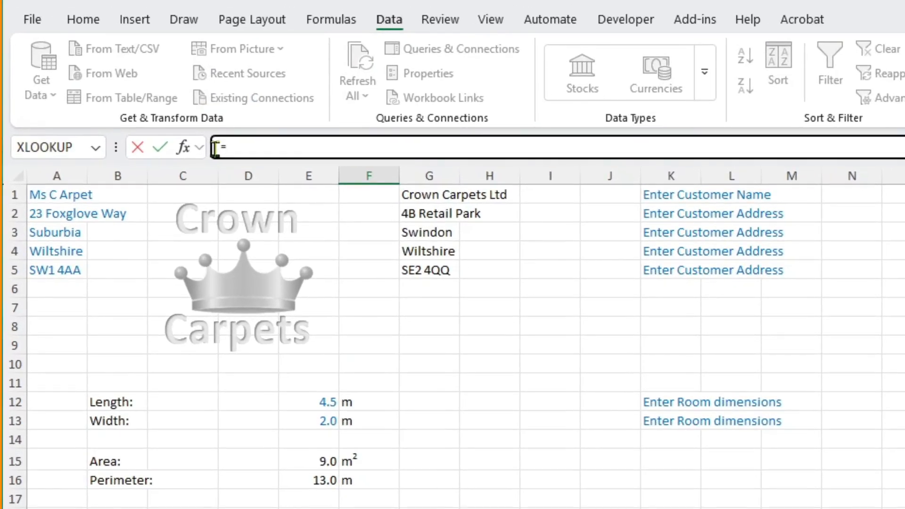
type("xlookup")
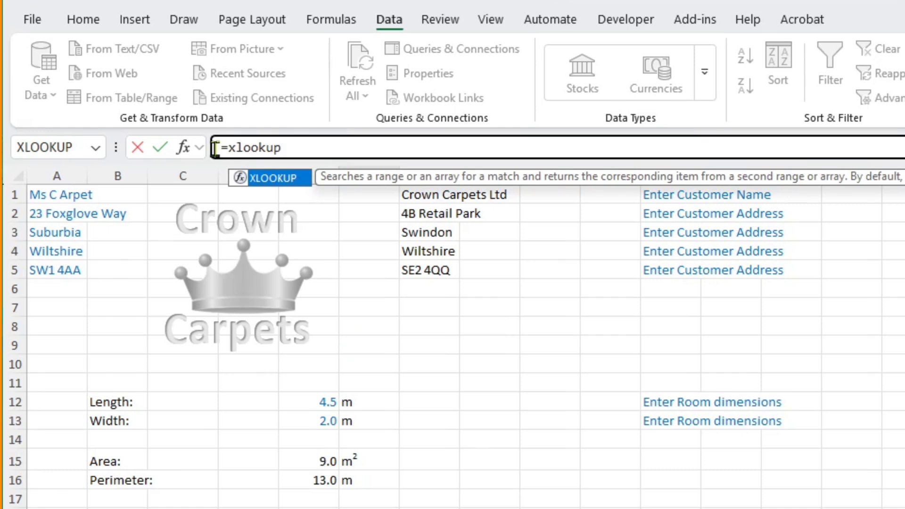
type("(")
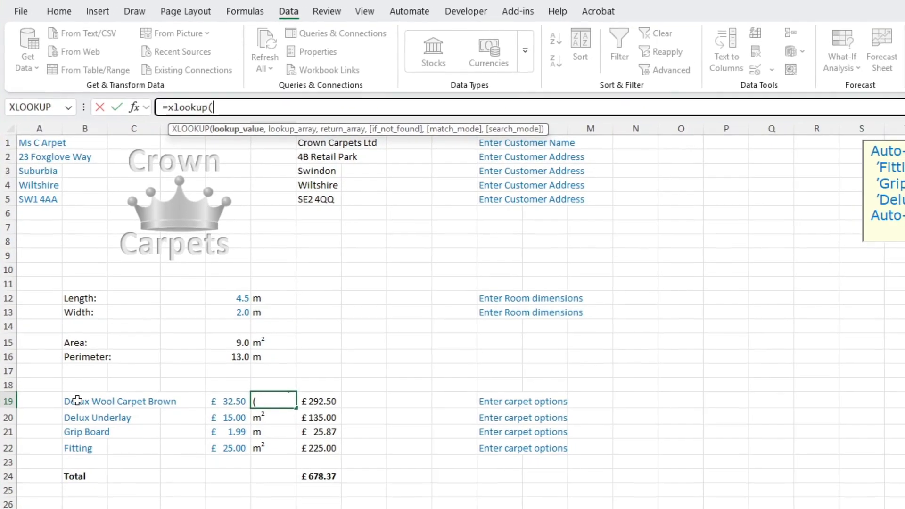
left_click(77, 401)
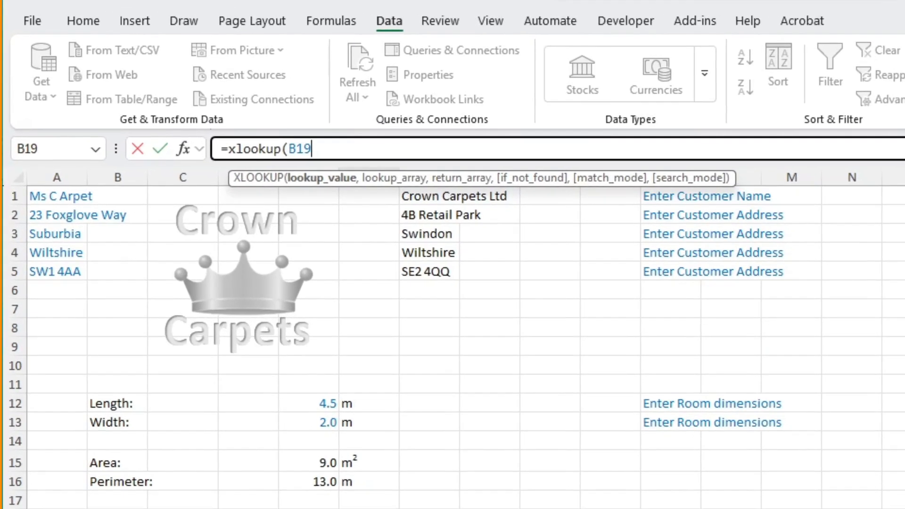
type(",")
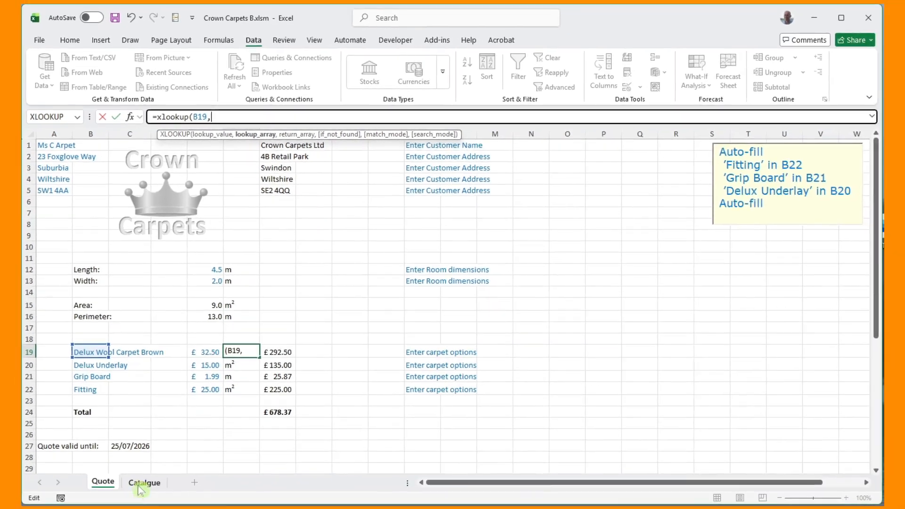
Set the lookup array of the F19 XLOOKUP to Catalgue!A2:A17 and continue to the return array argument.
left_click(144, 481)
left_click_drag(61, 158, 69, 351)
key("Return")
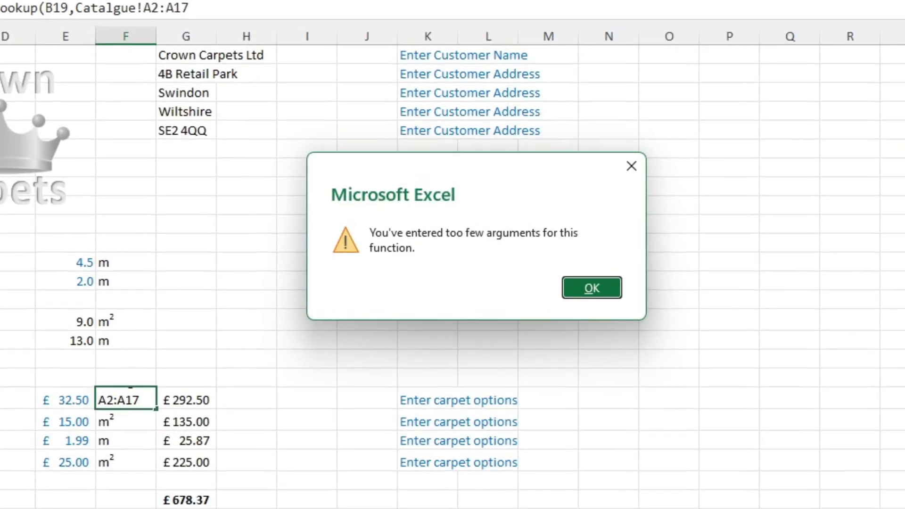
left_click(593, 298)
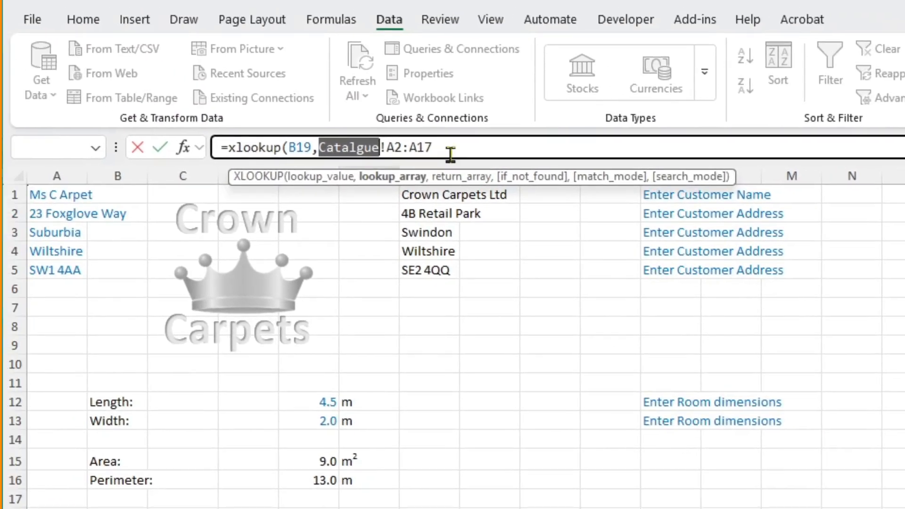
left_click(445, 147)
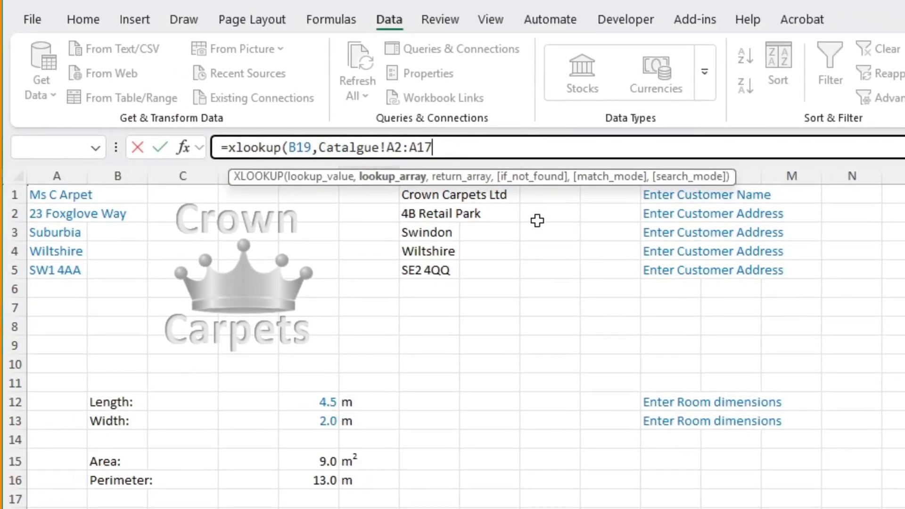
type(",")
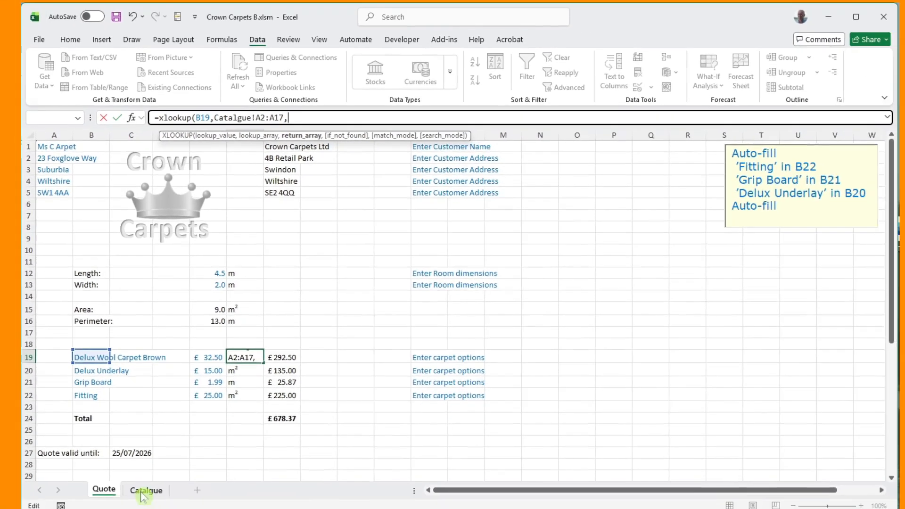
Set the return array to the catalogue's UOM range Catalgue!C2:C17 and enter the F19 formula.
left_click(143, 492)
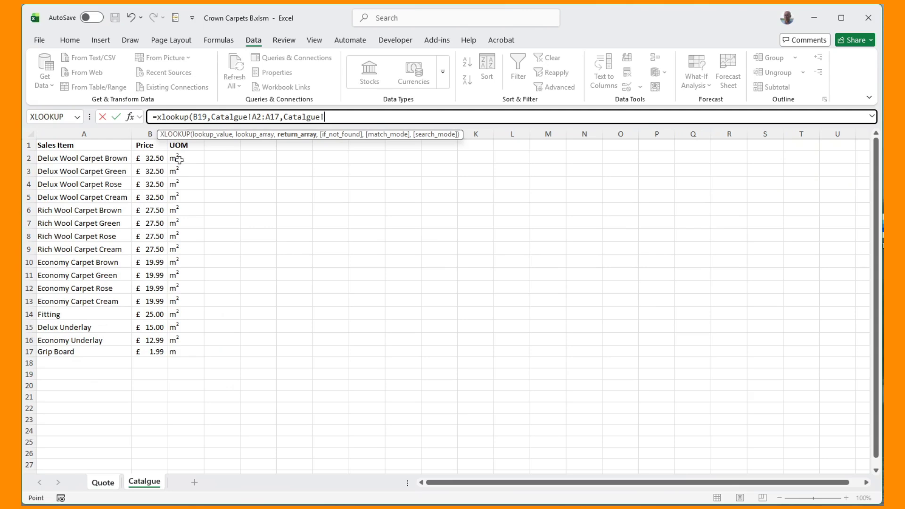
left_click_drag(179, 159, 183, 349)
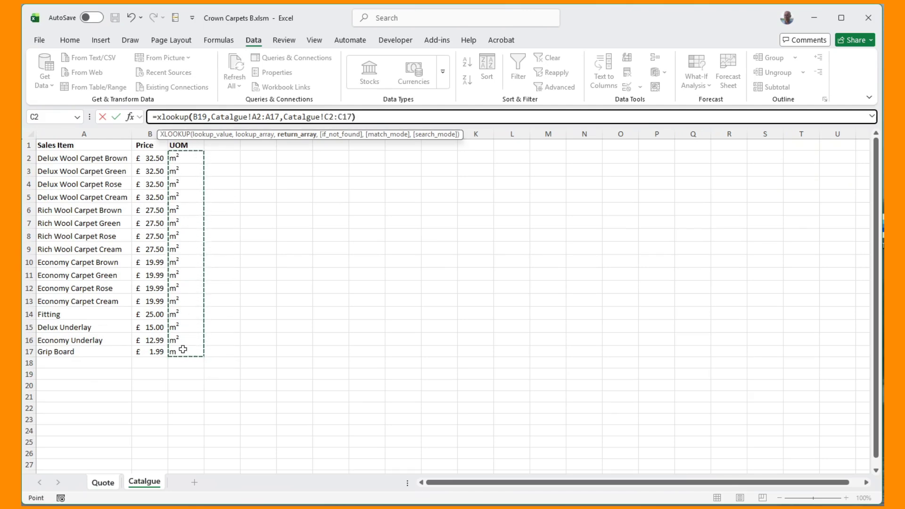
key("Return")
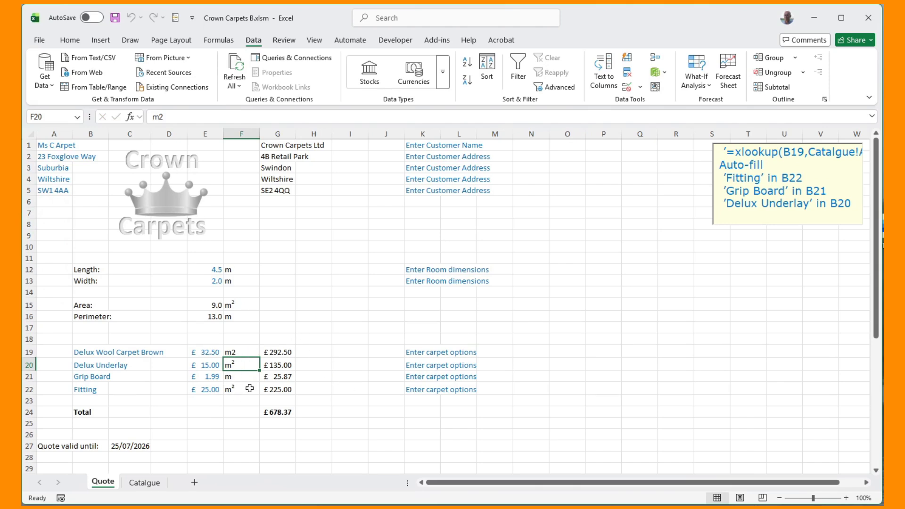
Inspect the line-total formulas in G19 to G22 of the quote.
left_click(278, 354)
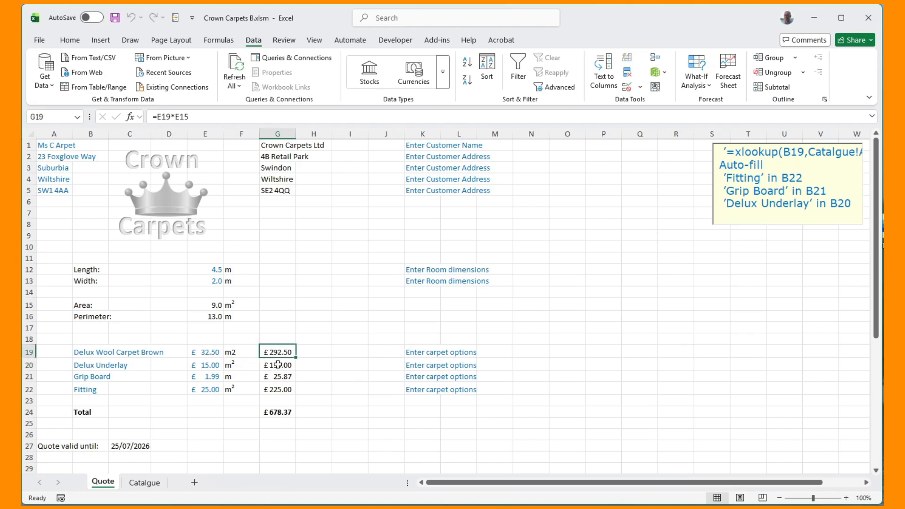
left_click(278, 364)
left_click(278, 376)
left_click(278, 388)
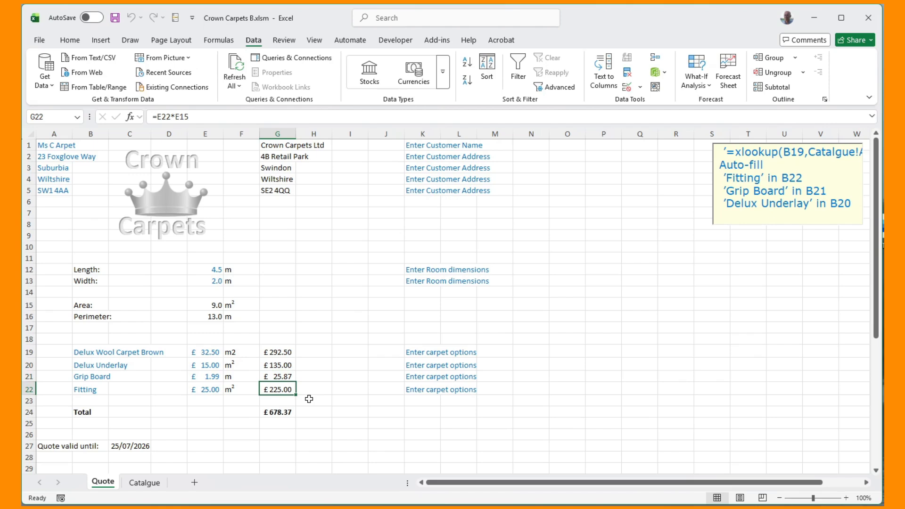
Filter the B19 sales item list with "brown" and choose Rich Wool Carpet Brown.
left_click(92, 352)
left_click(114, 353)
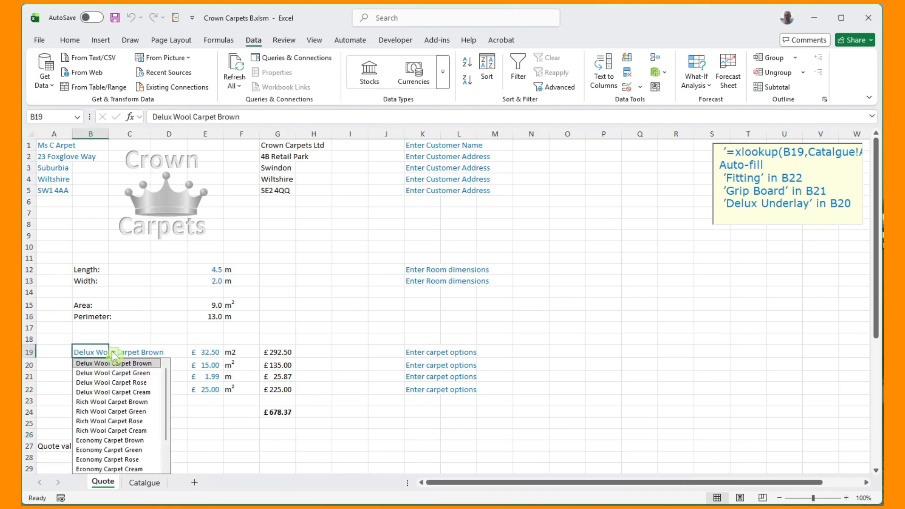
type("briw")
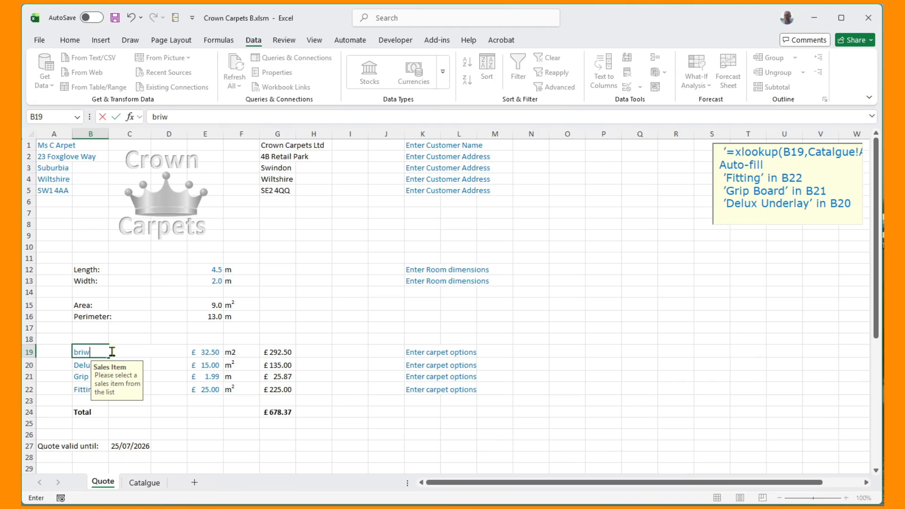
key("BackSpace")
key("BackSpace")
type("o")
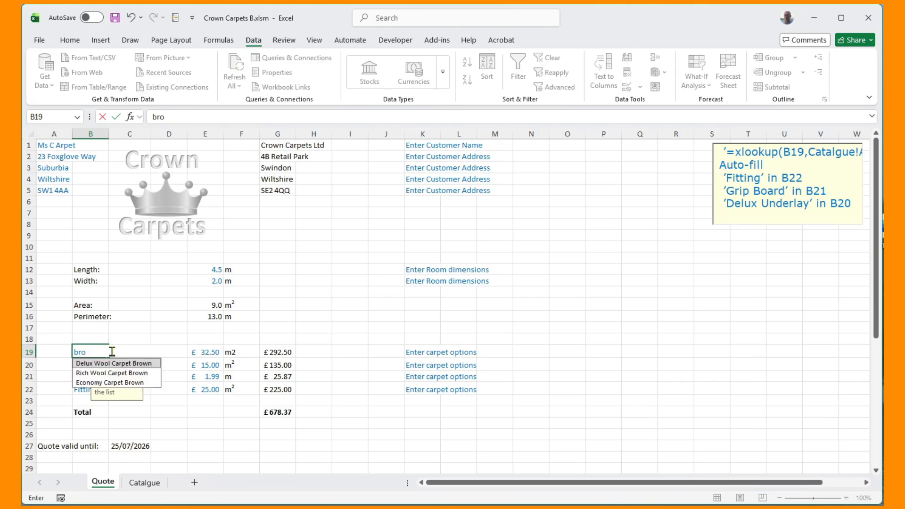
type("wn")
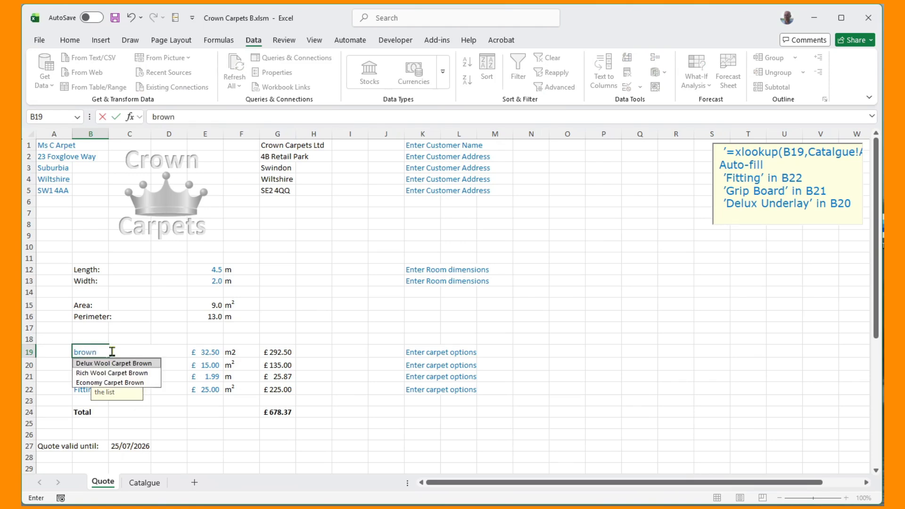
left_click(118, 376)
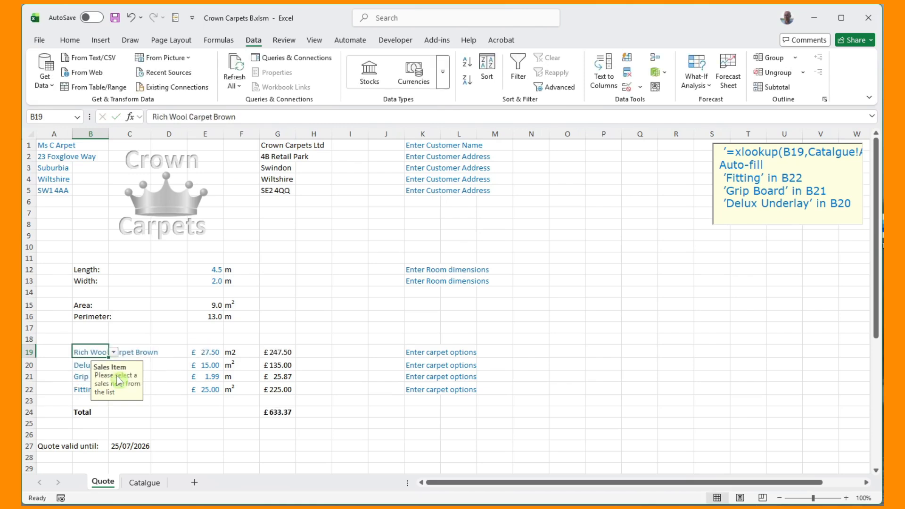
Filter the B20 sales item list with "under" and choose Economy Underlay.
key("Down")
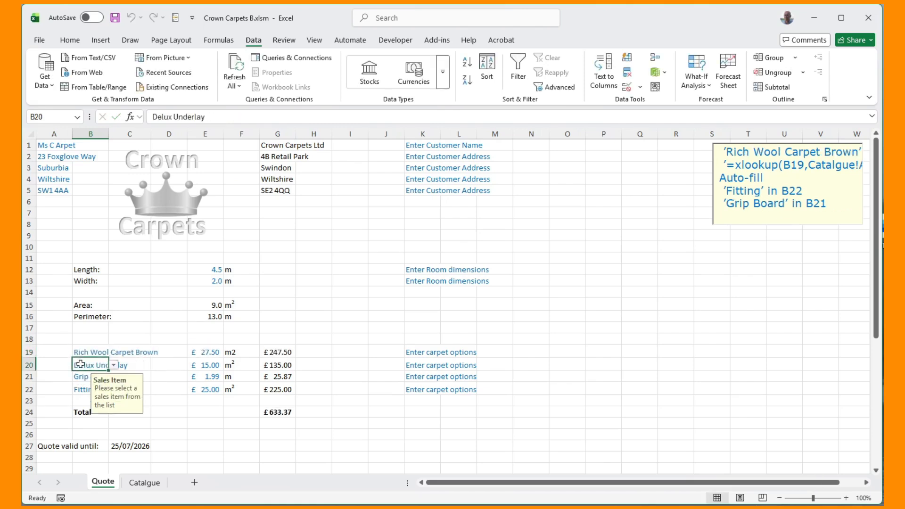
left_click(113, 365)
left_click(99, 366)
type("under")
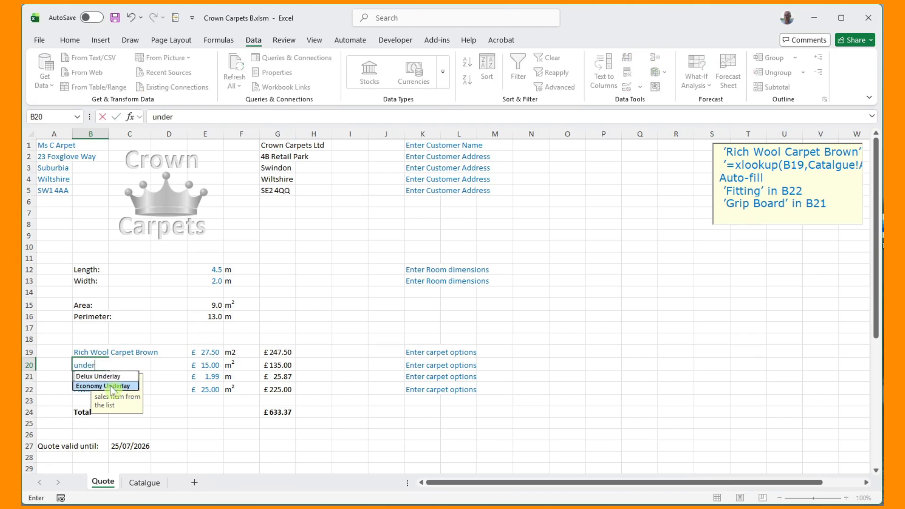
left_click(102, 386)
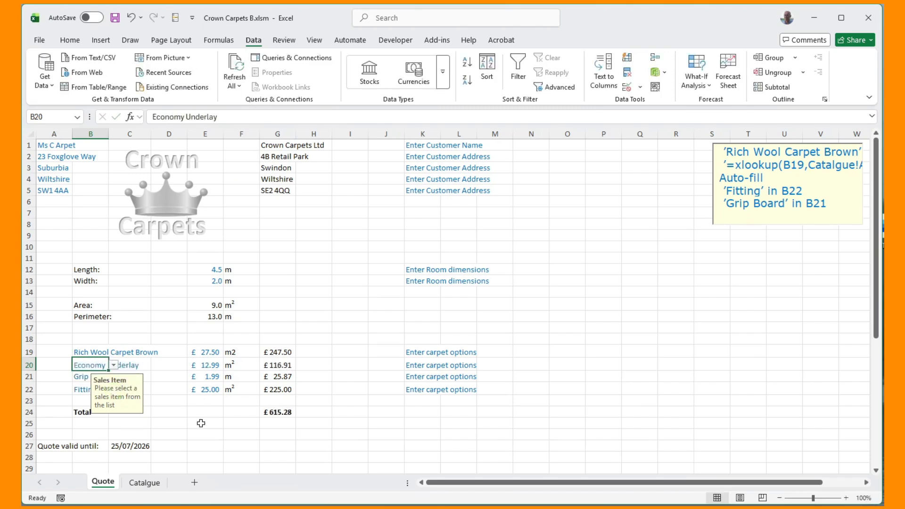
Review the quote's sales items, the looked-up fitting price, its unit and the overall total.
left_click(282, 452)
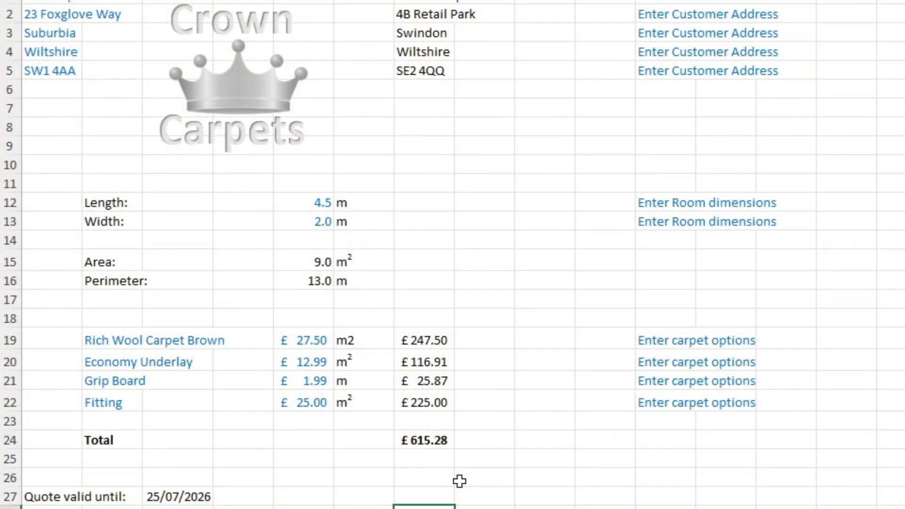
left_click_drag(117, 344, 122, 405)
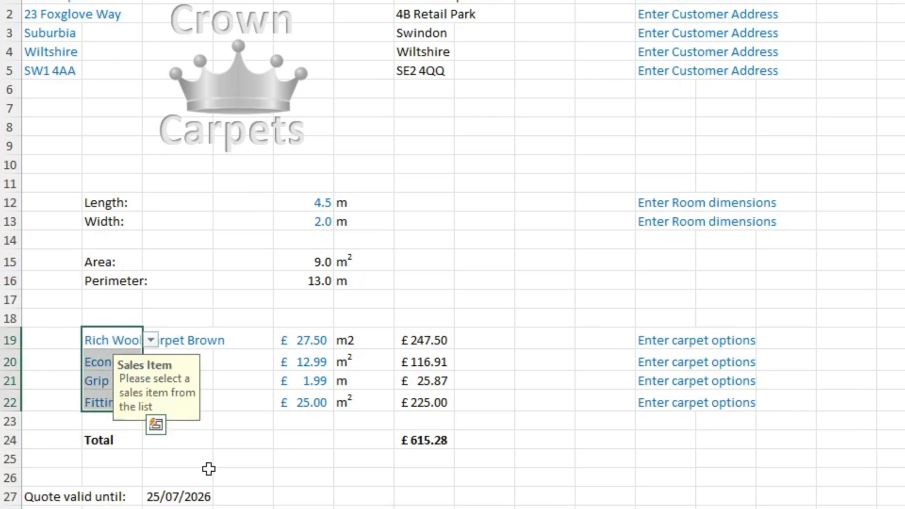
left_click(309, 402)
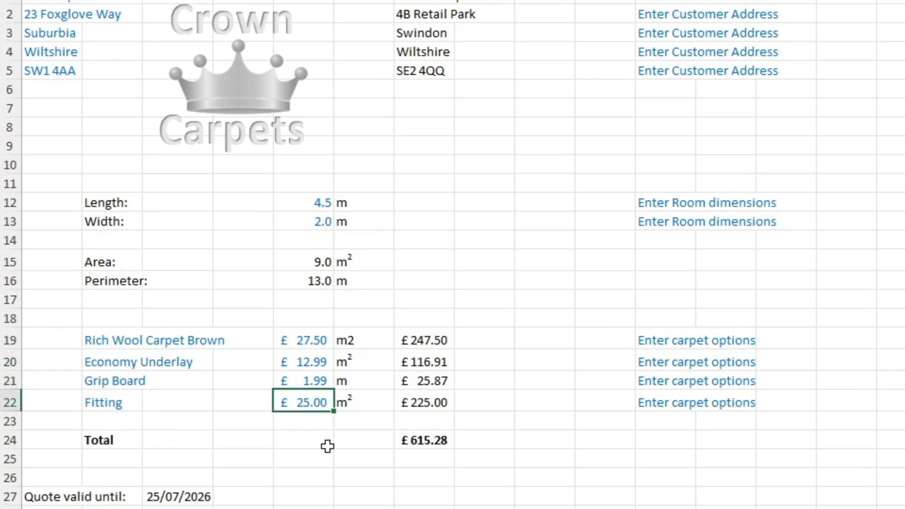
left_click(358, 403)
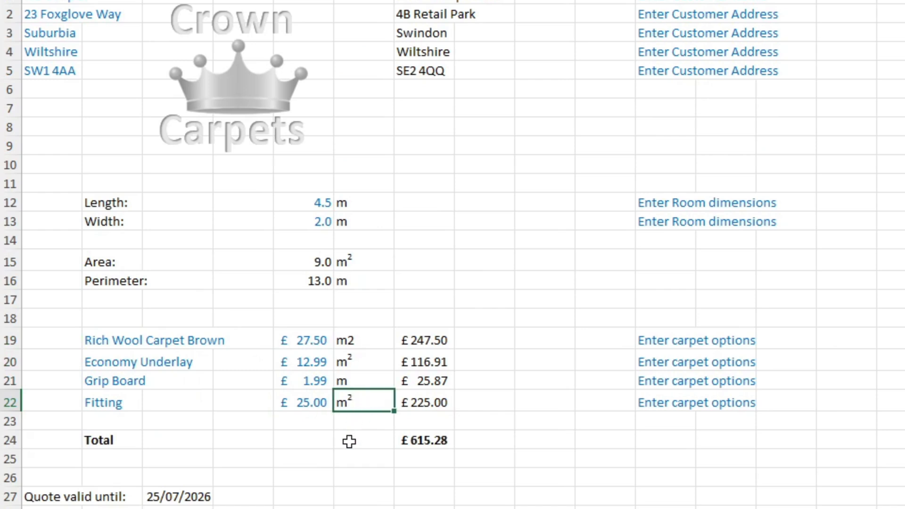
left_click(421, 439)
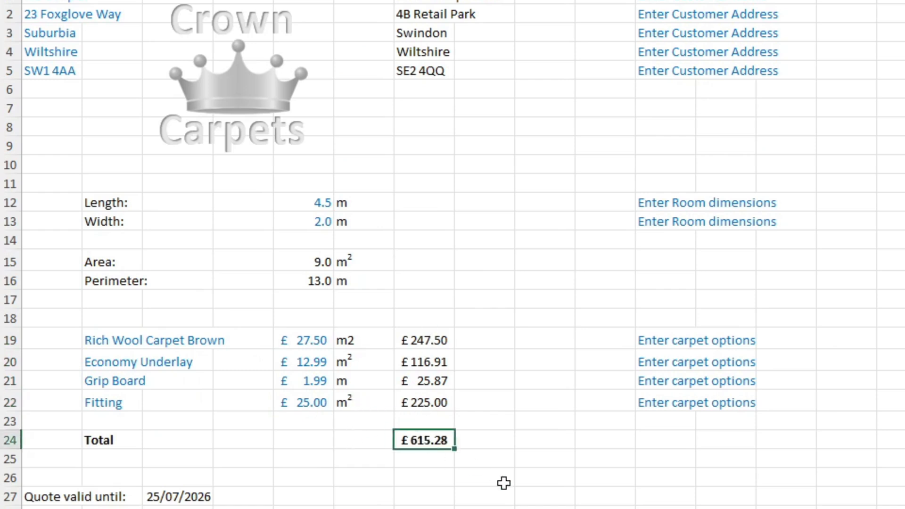